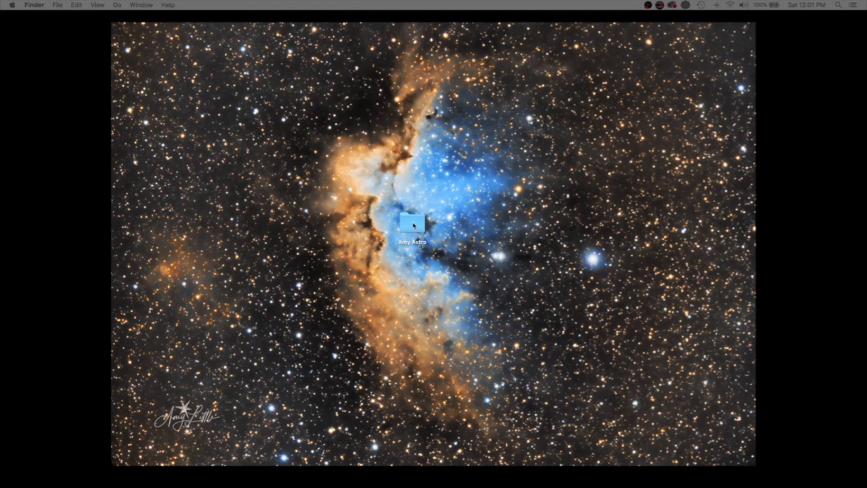
Open the astro folder on the desktop and create a folder named "Color Camera (OSC)" in it
{"action": "left_click", "coordinate": [415, 225]}
{"action": "double_click", "coordinate": [414, 226]}
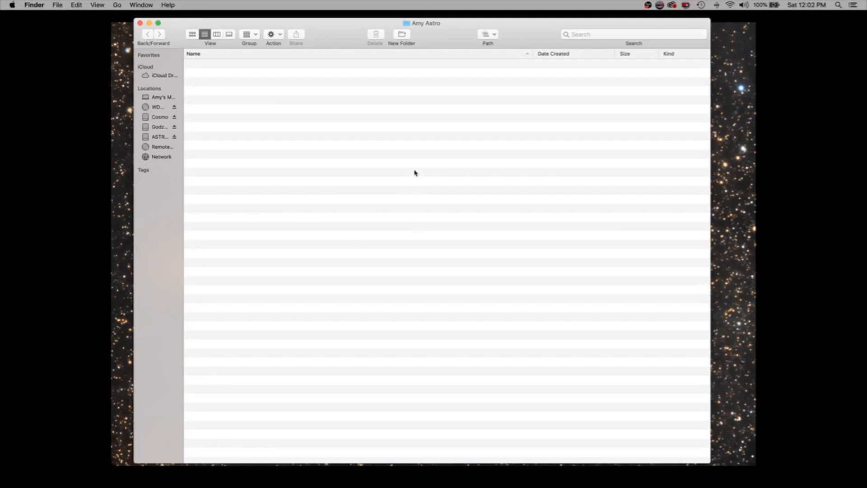
{"action": "left_click", "coordinate": [277, 34]}
{"action": "left_click", "coordinate": [288, 46]}
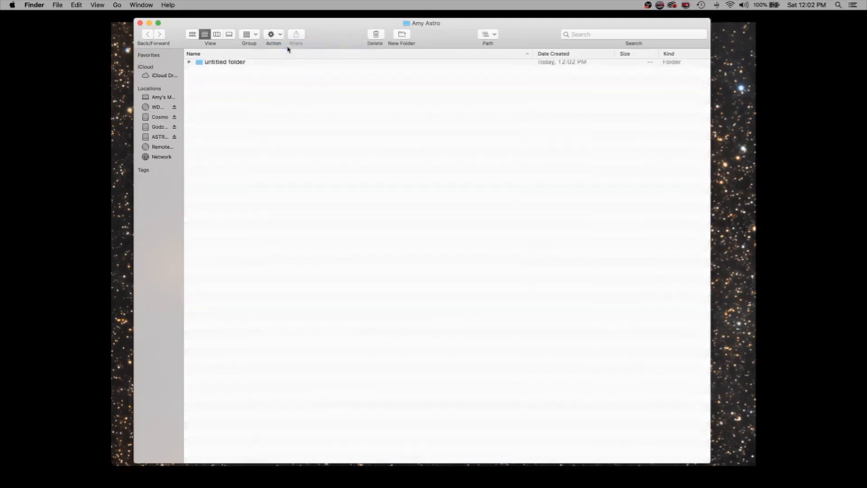
{"action": "type", "text": "Colo"}
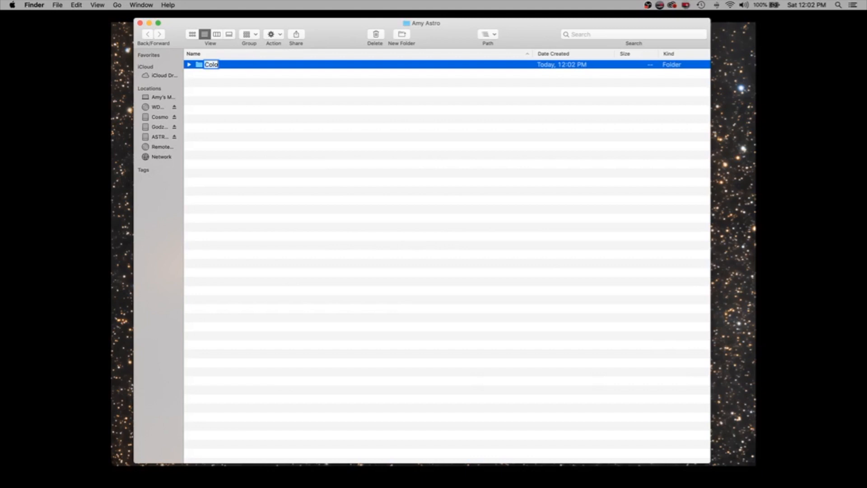
{"action": "type", "text": "r Camera (OSC)"}
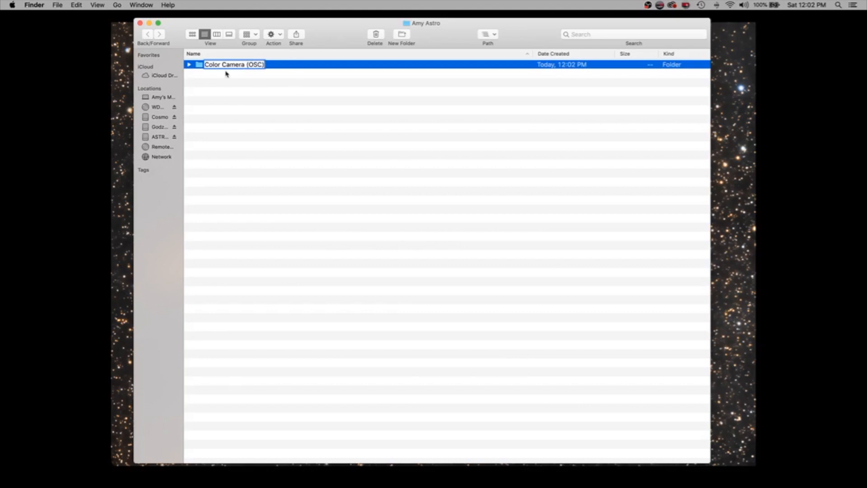
{"action": "key", "text": "Return"}
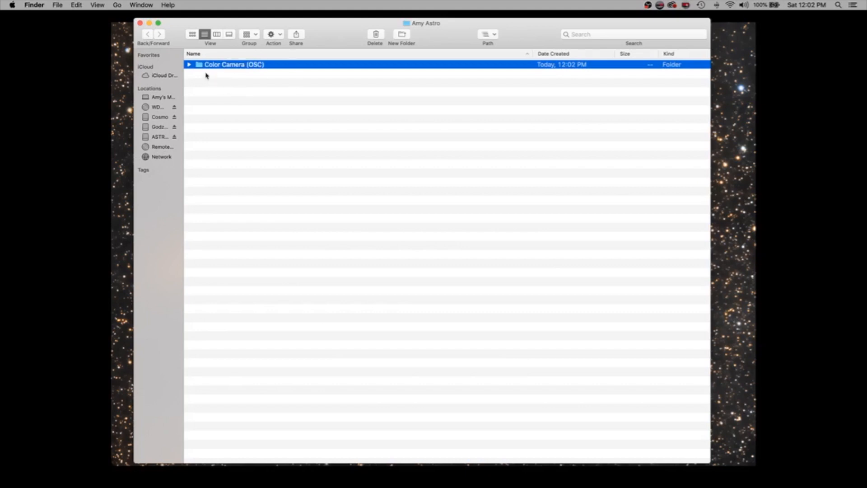
Open the Color Camera (OSC) folder and create a subfolder named "Bias" inside it
{"action": "double_click", "coordinate": [199, 69]}
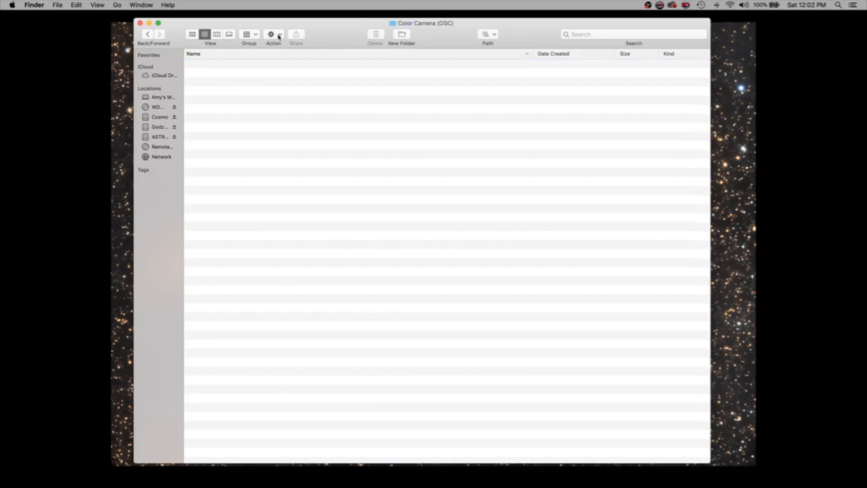
{"action": "left_click", "coordinate": [274, 34]}
{"action": "left_click", "coordinate": [281, 46]}
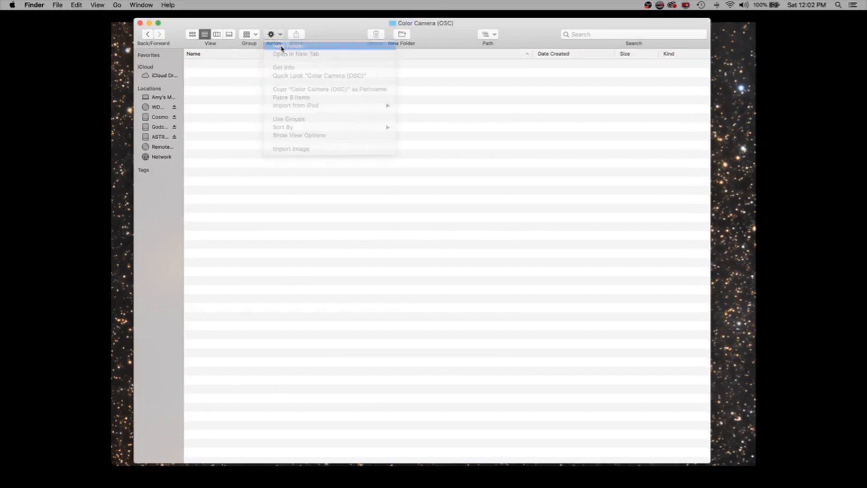
{"action": "type", "text": "B"}
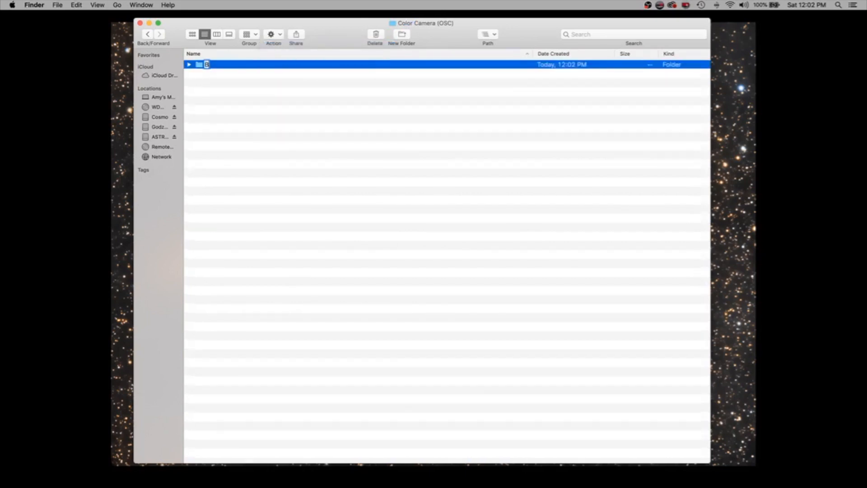
{"action": "type", "text": "las"}
{"action": "key", "text": "Return"}
Create a folder named "Dark 300Sec" alongside the Bias folder
{"action": "left_click", "coordinate": [279, 36]}
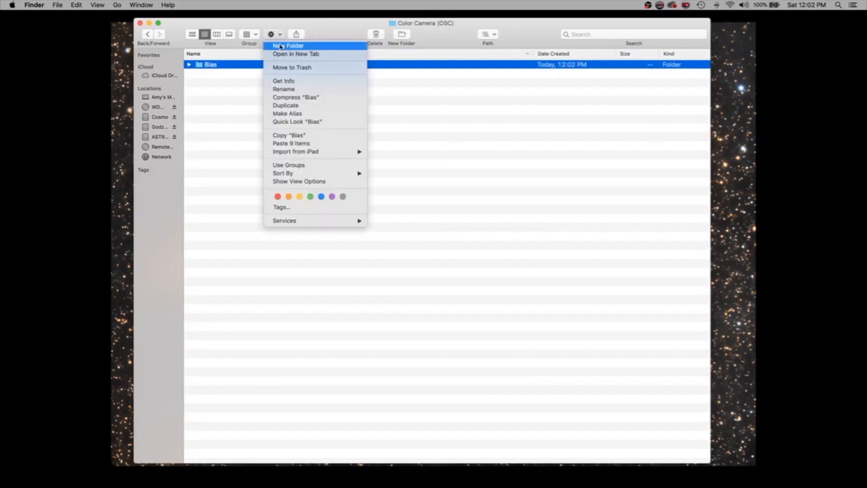
{"action": "left_click", "coordinate": [281, 45]}
{"action": "type", "text": "D"}
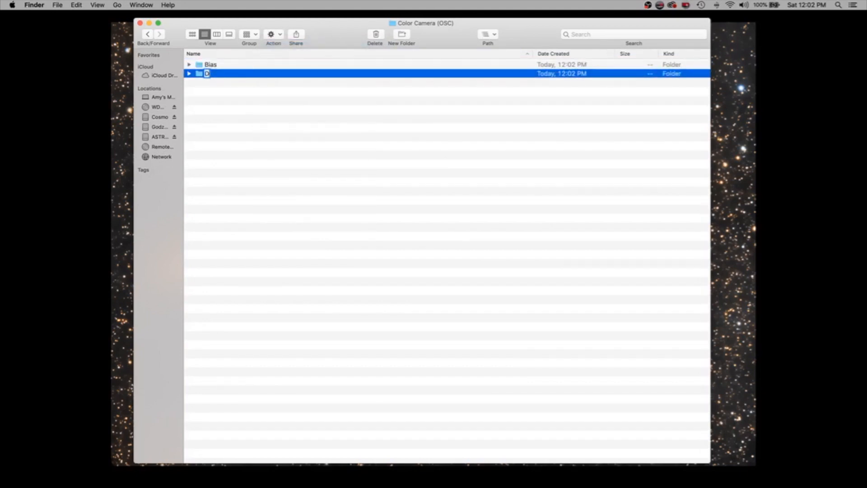
{"action": "type", "text": "ark 300Sec"}
{"action": "key", "text": "Return"}
Create a folder named "Dark 300Sec_Cal" for the calibrated darks in Color Camera (OSC)
{"action": "left_click", "coordinate": [271, 33]}
{"action": "left_click", "coordinate": [279, 46]}
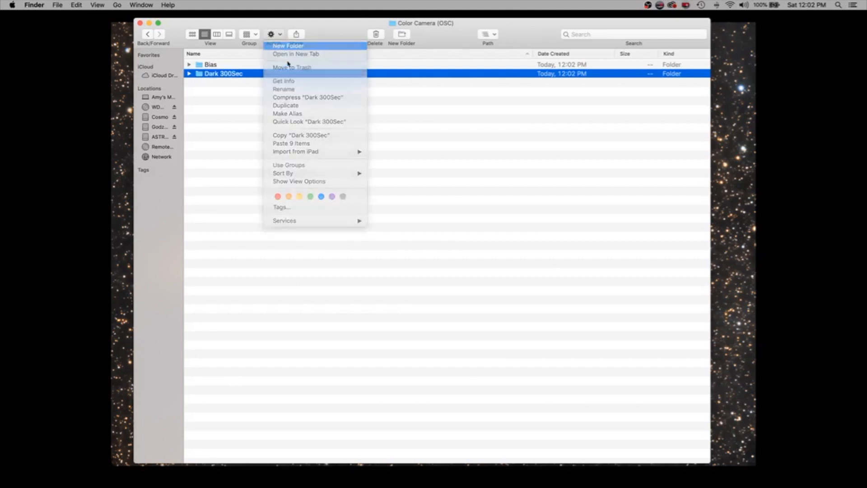
{"action": "type", "text": "Dark 3"}
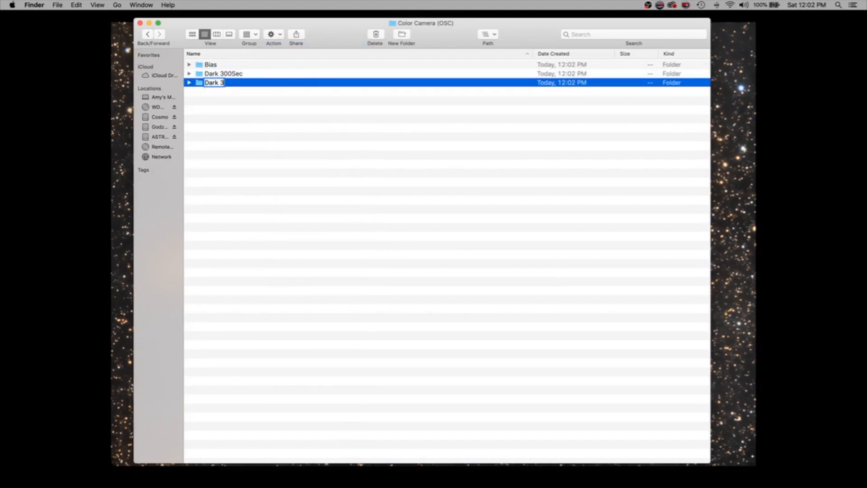
{"action": "type", "text": "00Sec_Cal"}
{"action": "key", "text": "Return"}
Add a folder named "Flat" to the Color Camera (OSC) folder
{"action": "left_click", "coordinate": [276, 35]}
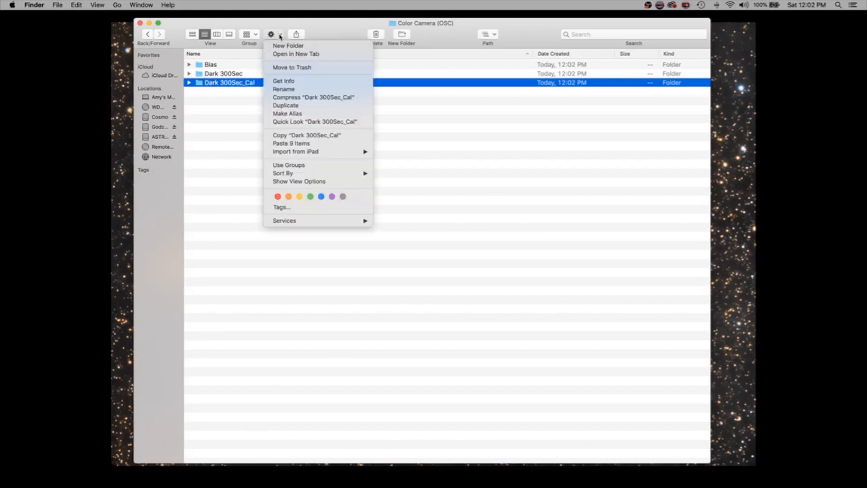
{"action": "left_click", "coordinate": [282, 46]}
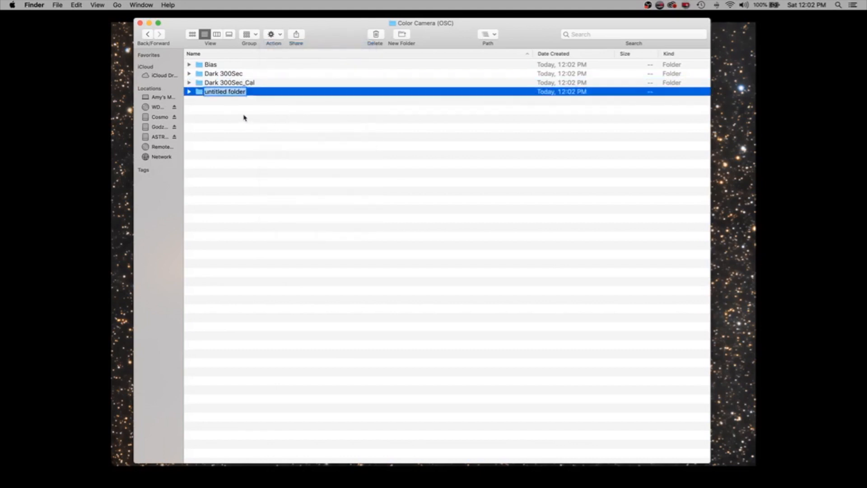
{"action": "type", "text": "Flat"}
{"action": "key", "text": "Return"}
Create a folder named "Flat_Cal" for the calibrated flats in Color Camera (OSC)
{"action": "left_click", "coordinate": [272, 35]}
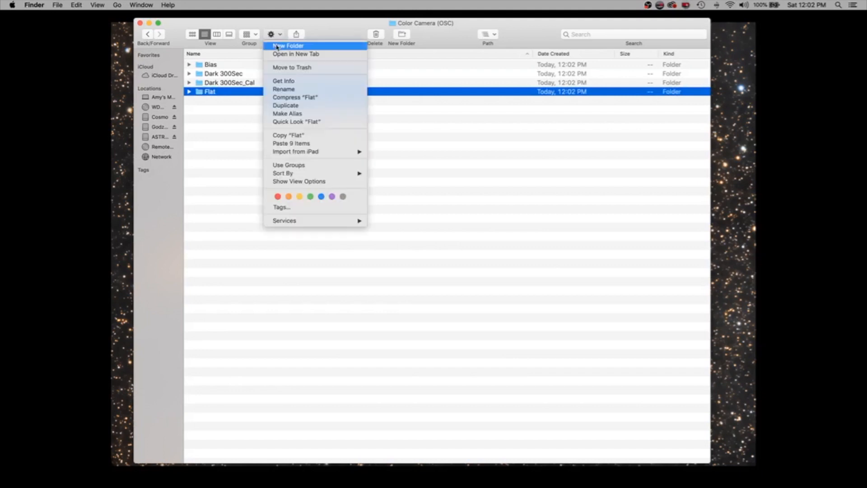
{"action": "left_click", "coordinate": [277, 46]}
{"action": "type", "text": "Flat"}
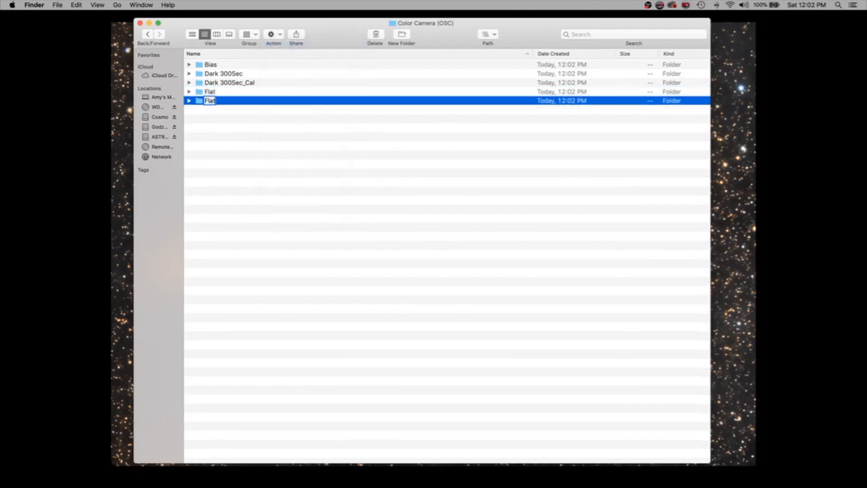
{"action": "type", "text": "_Cal"}
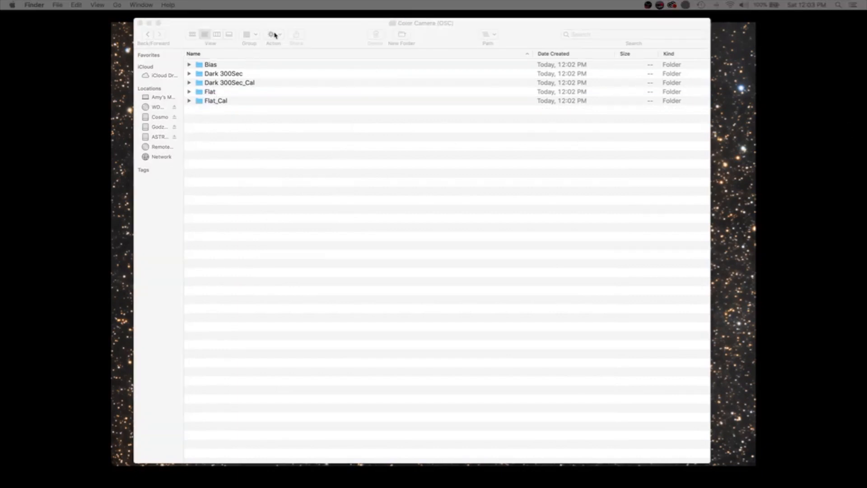
Create a folder named "Calibration" alongside the bias, dark and flat folders
{"action": "left_click", "coordinate": [306, 38]}
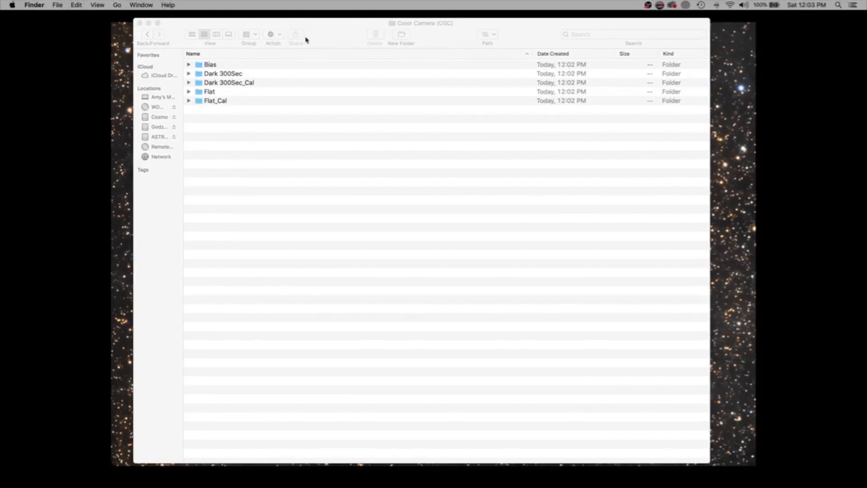
{"action": "left_click", "coordinate": [273, 35]}
{"action": "left_click", "coordinate": [285, 46]}
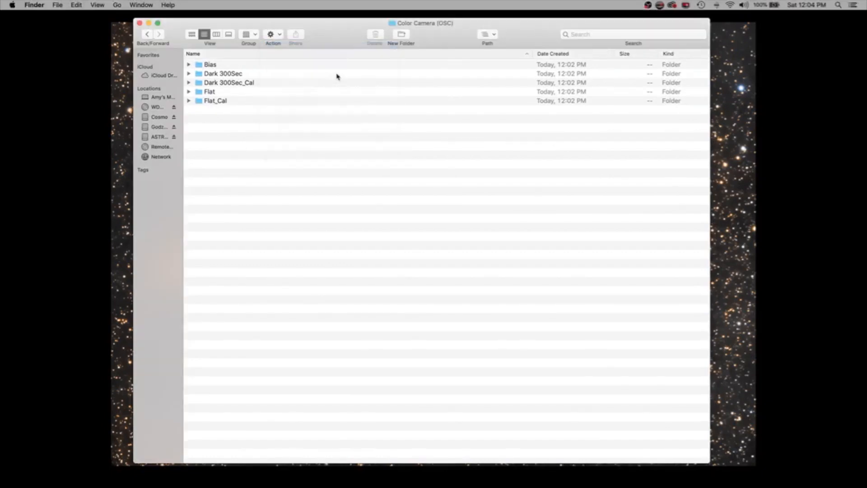
{"action": "type", "text": "Calibration"}
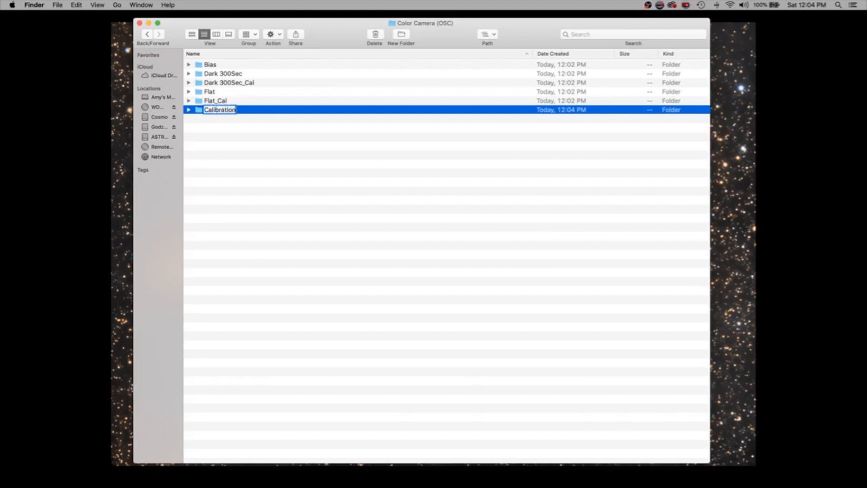
{"action": "key", "text": "Return"}
Move the Bias, Dark 300Sec, Dark 300Sec_Cal, Flat and Flat_Cal folders into Calibration and expand that folder
{"action": "left_click_drag", "start_coordinate": [230, 132], "coordinate": [215, 86]}
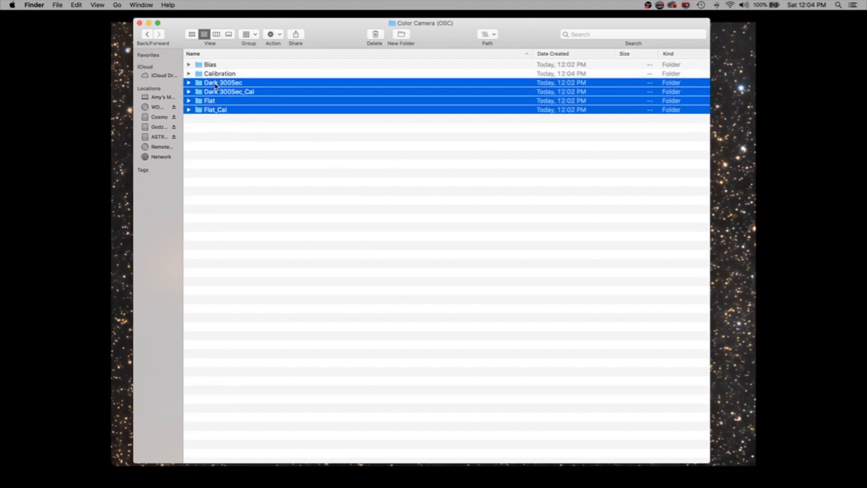
{"action": "left_click", "coordinate": [210, 66], "text": "super"}
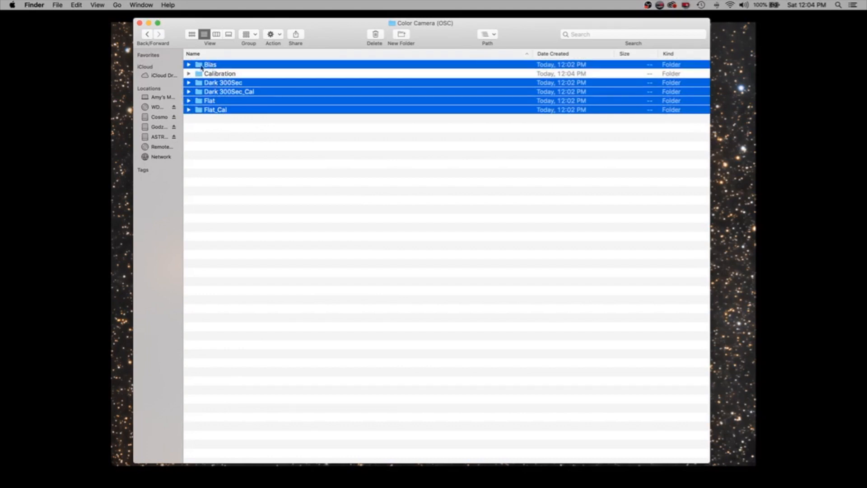
{"action": "left_click_drag", "start_coordinate": [199, 67], "coordinate": [218, 78]}
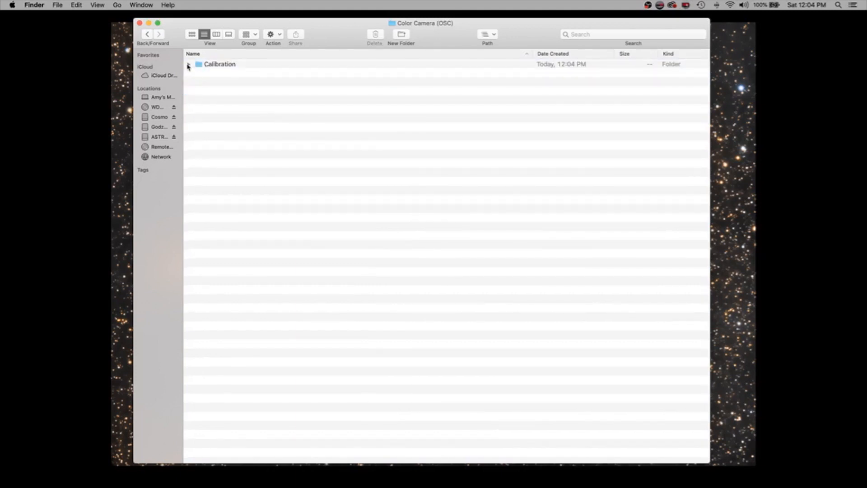
{"action": "left_click", "coordinate": [189, 64]}
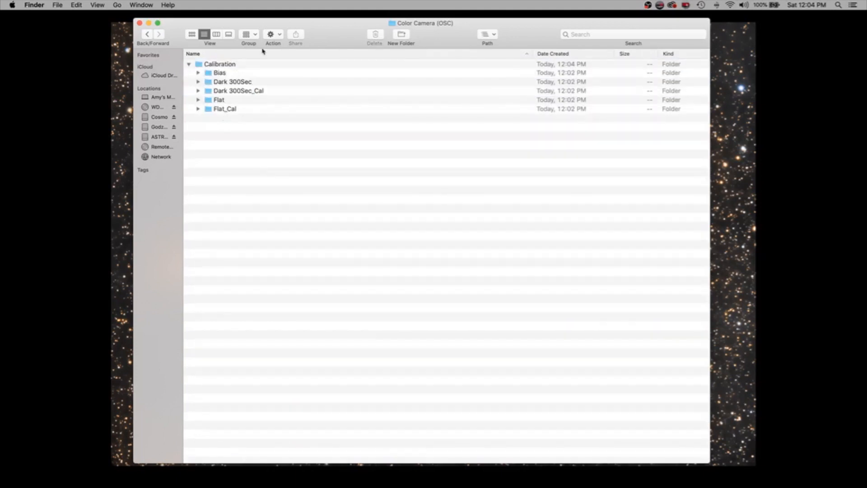
Create a folder named "Light" in Color Camera (OSC), at the same level as Calibration
{"action": "left_click", "coordinate": [277, 40]}
{"action": "left_click", "coordinate": [277, 40]}
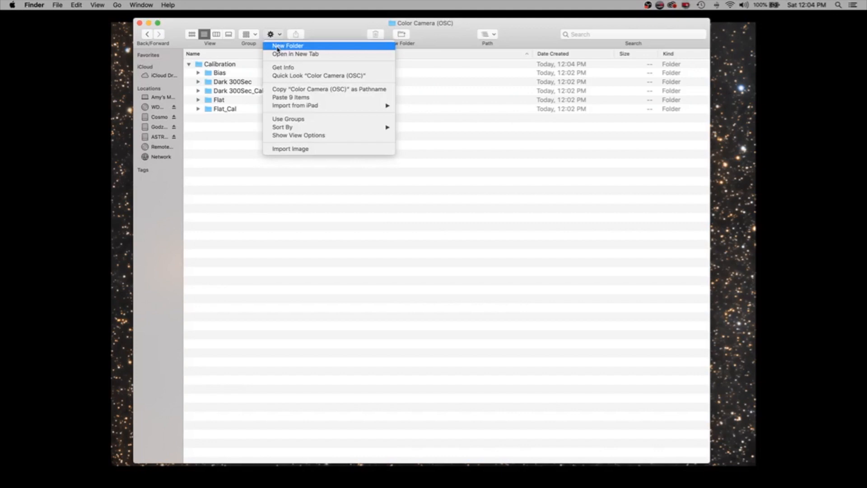
{"action": "left_click", "coordinate": [278, 47]}
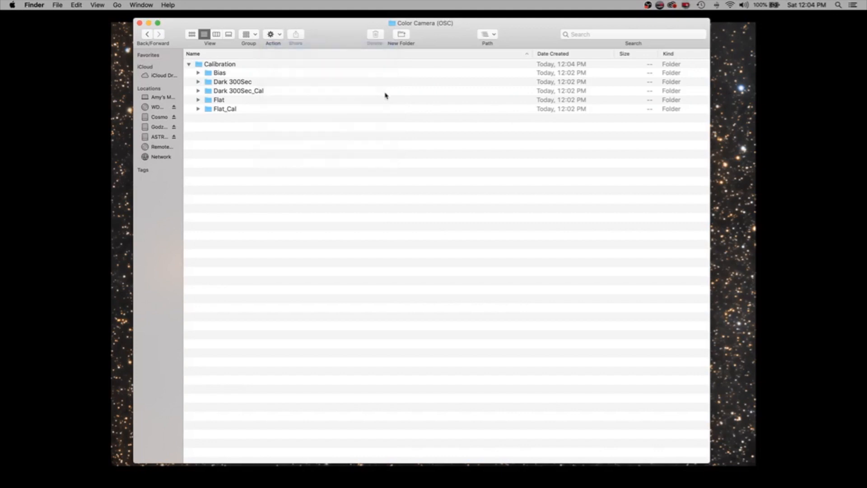
{"action": "type", "text": "Lig"}
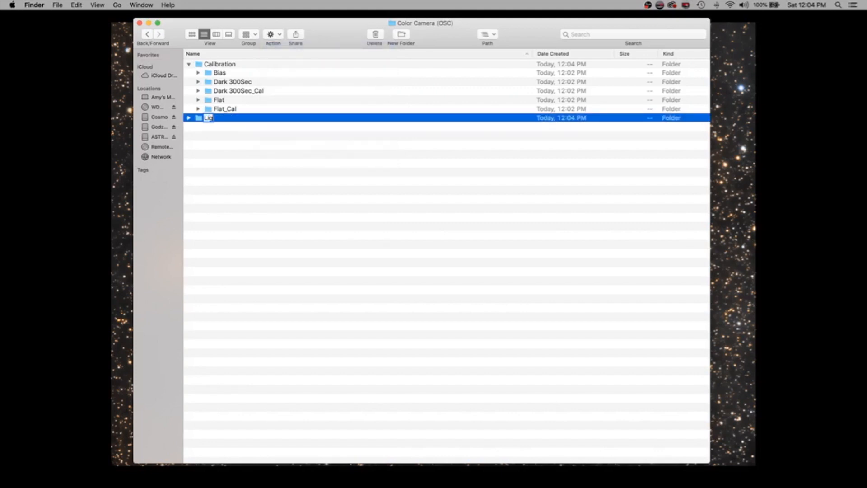
{"action": "type", "text": "ht"}
{"action": "key", "text": "Return"}
Create a folder named "Light_Cal" at the same level as the Light folder
{"action": "left_click", "coordinate": [279, 36]}
{"action": "left_click", "coordinate": [279, 45]}
{"action": "type", "text": "Light"}
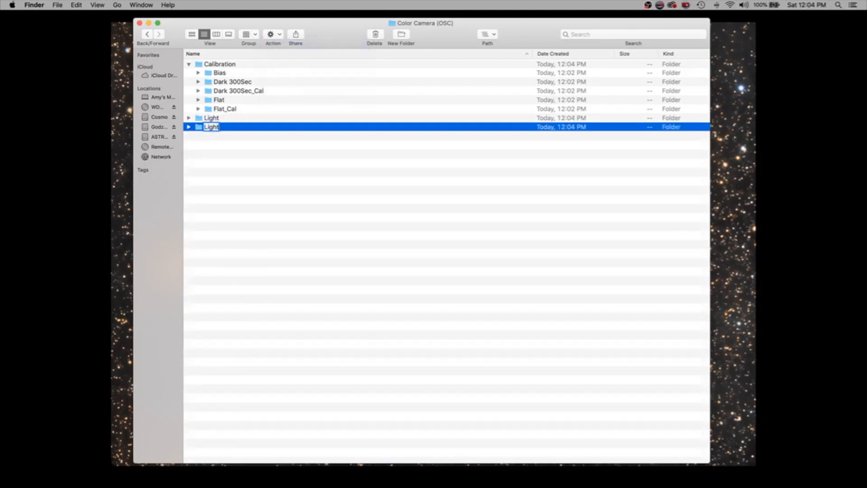
{"action": "type", "text": "_Cal"}
{"action": "key", "text": "Return"}
Add a folder named "Light_Cal_CC" at the same level as the other light folders
{"action": "left_click", "coordinate": [275, 35]}
{"action": "left_click", "coordinate": [278, 41]}
{"action": "type", "text": "Light_Cal_CC"}
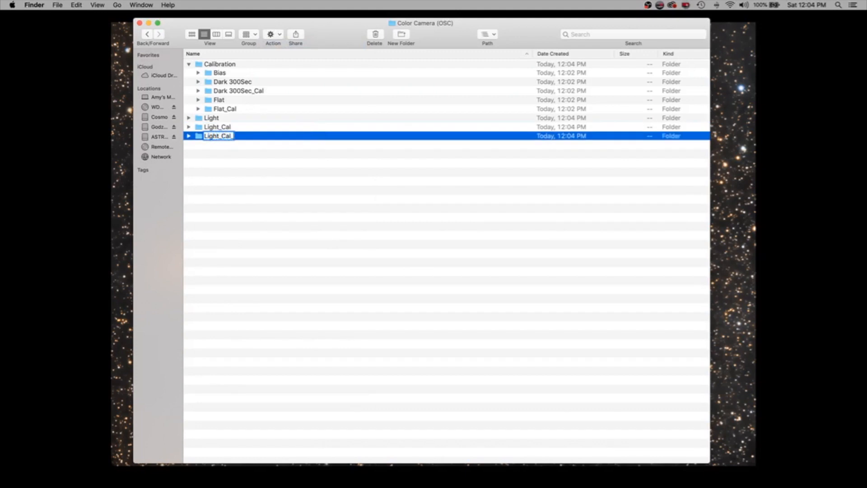
{"action": "key", "text": "Return"}
Create a folder named "Light_Cal_CC_Deb" next to the existing light folders
{"action": "left_click", "coordinate": [273, 34]}
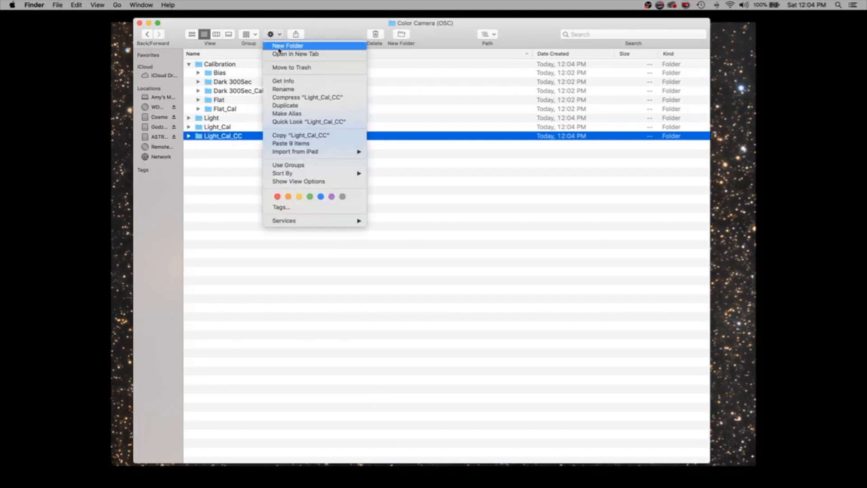
{"action": "left_click", "coordinate": [280, 48]}
{"action": "type", "text": "Light"}
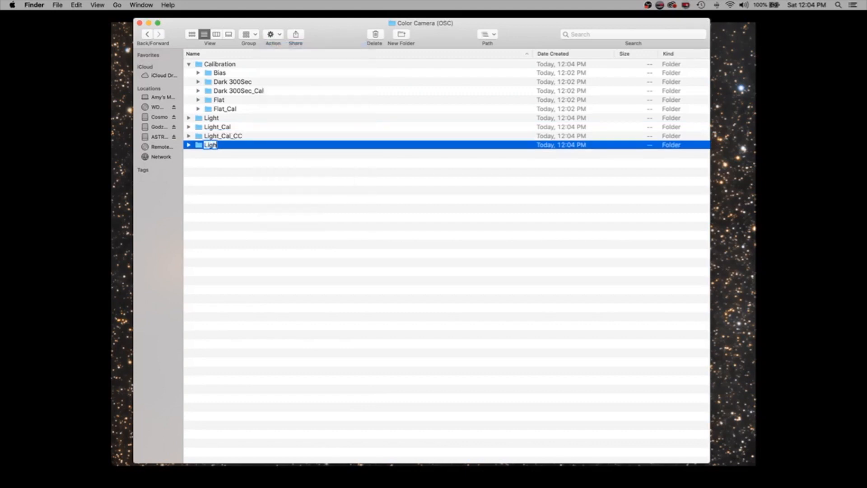
{"action": "type", "text": "_Cal_CC_Deb"}
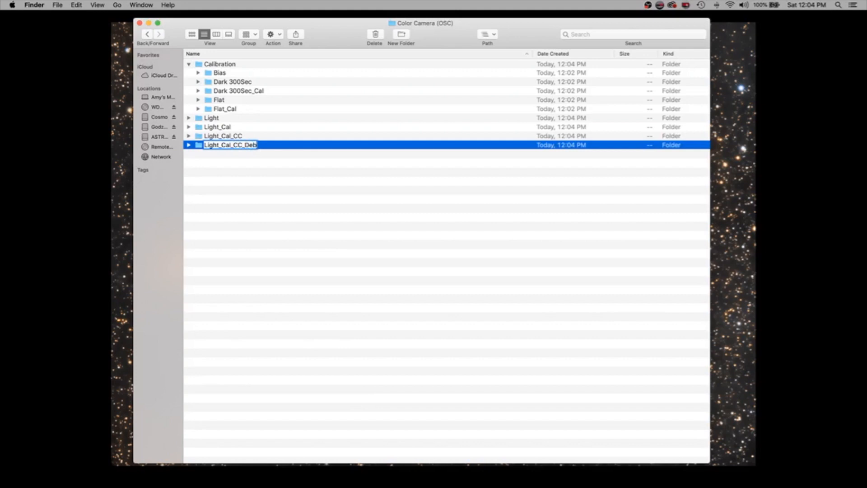
{"action": "key", "text": "Return"}
Create a folder named "Light_Cal_CC_Deb_Apr" for the next light processing stage in Color Camera (OSC)
{"action": "left_click", "coordinate": [273, 35]}
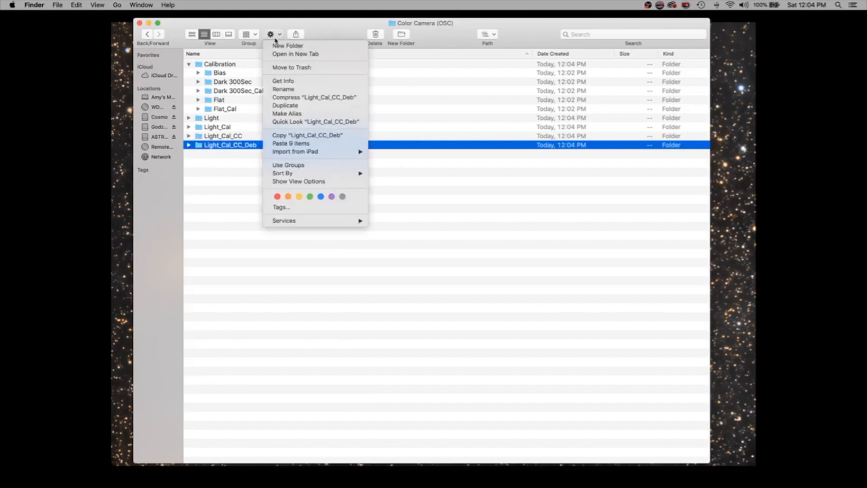
{"action": "left_click", "coordinate": [408, 144]}
{"action": "key", "text": "super+shift+n"}
{"action": "type", "text": "Light"}
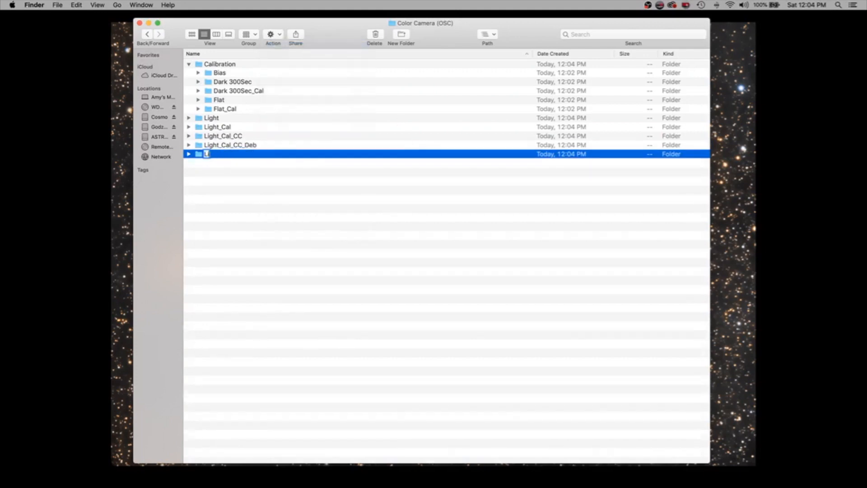
{"action": "type", "text": "_Cal_CC_Deb_Apr"}
{"action": "key", "text": "Return"}
Create a folder named "Light_Cal_CC_Deb_Apr_Reg-Norm-Driz" alongside the other light-frame folders in Color Camera (OSC)
{"action": "left_click", "coordinate": [272, 35]}
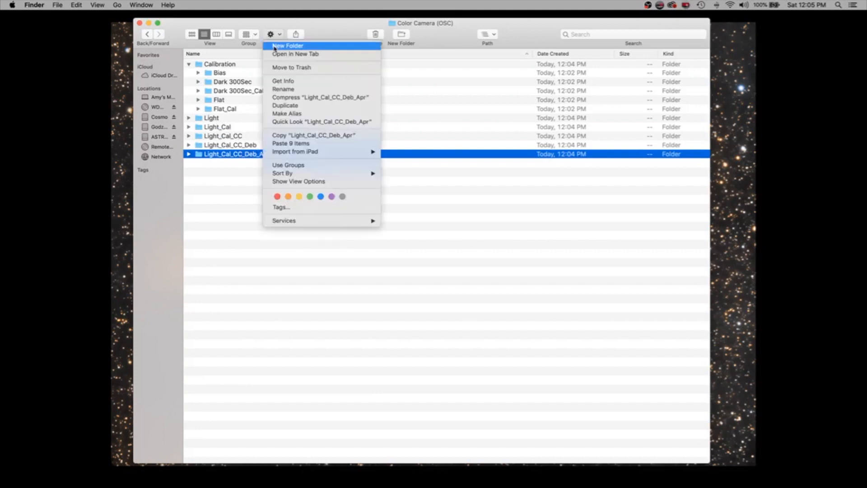
{"action": "left_click", "coordinate": [279, 46]}
{"action": "type", "text": "L"}
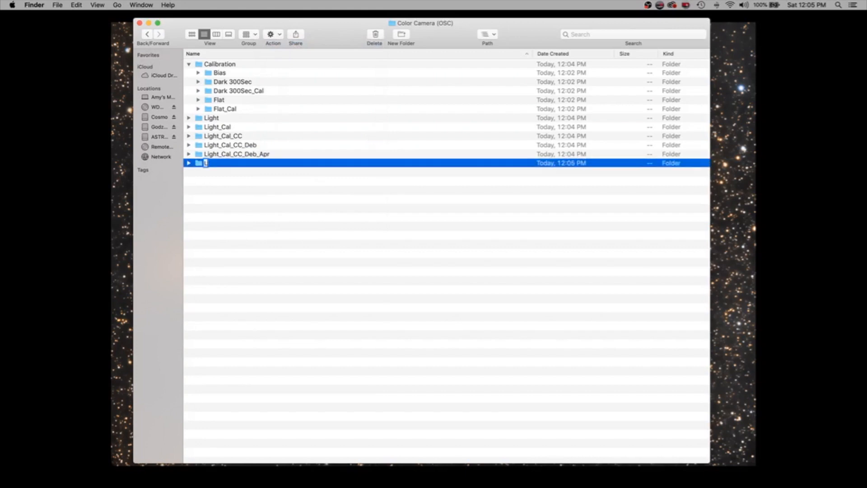
{"action": "type", "text": "ight_Cal_CC_De"}
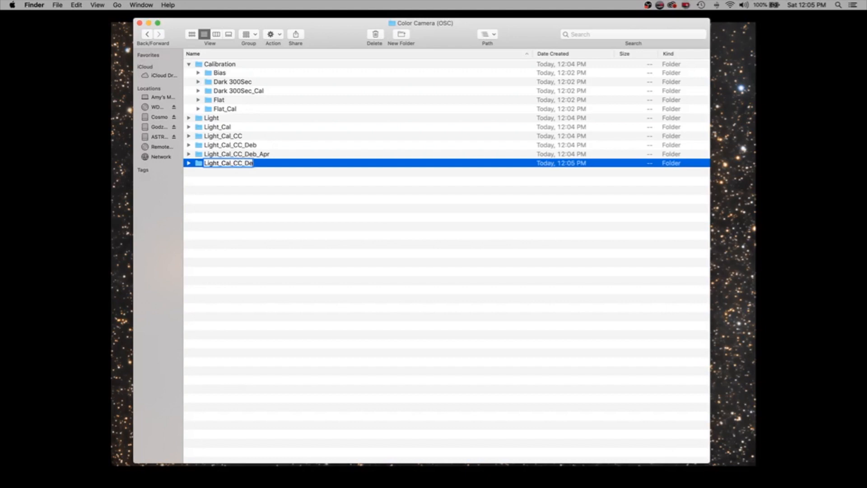
{"action": "type", "text": "b_Apr_Reg-Norm"}
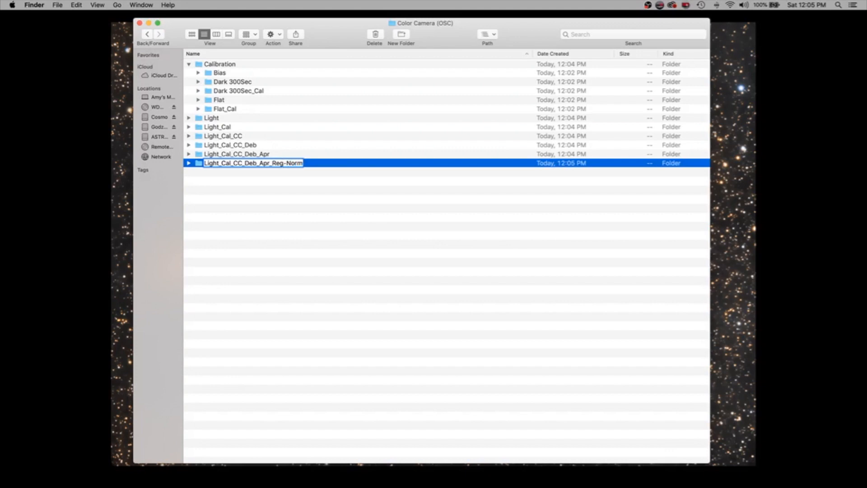
{"action": "type", "text": "-Driz"}
{"action": "key", "text": "Return"}
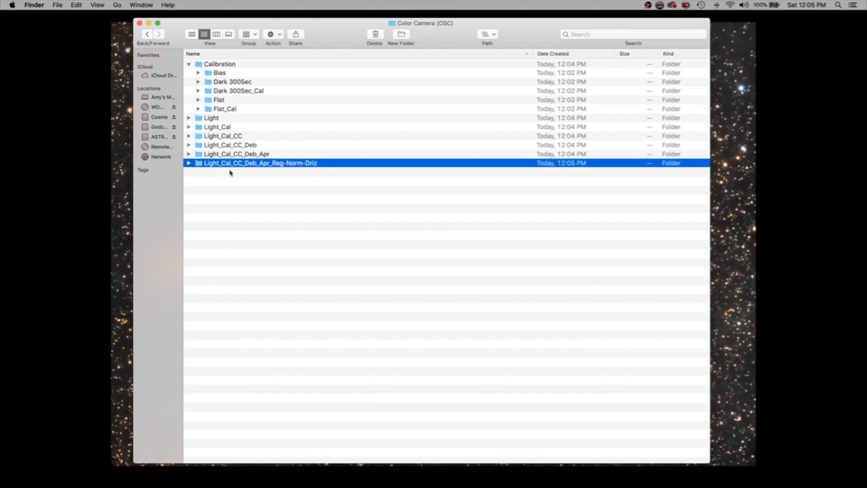
Create a folder named "~Edit" directly inside Color Camera (OSC)
{"action": "left_click", "coordinate": [262, 183]}
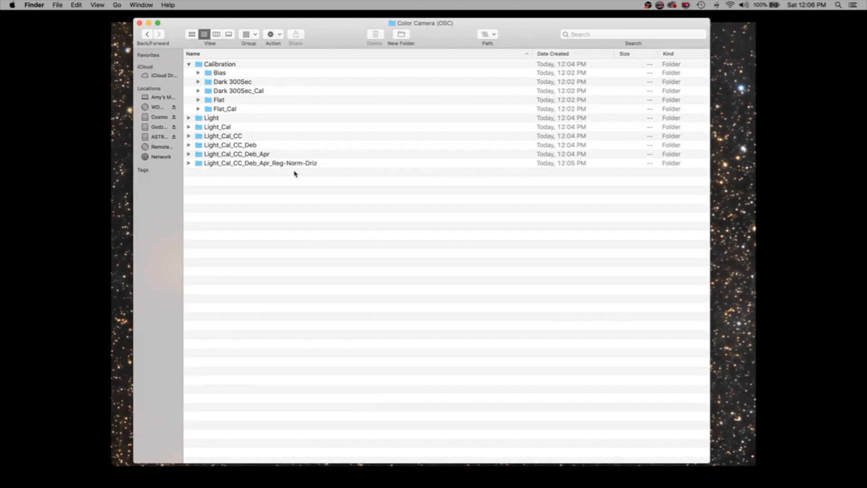
{"action": "left_click", "coordinate": [279, 35]}
{"action": "left_click", "coordinate": [279, 46]}
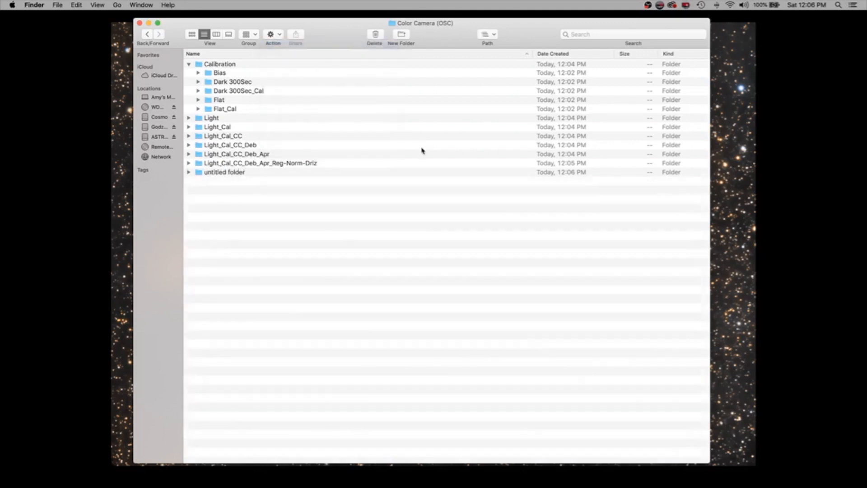
{"action": "type", "text": "~"}
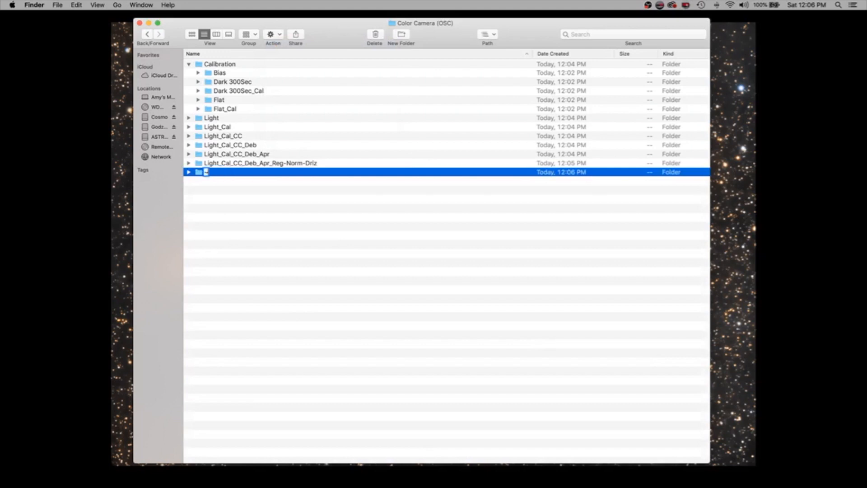
{"action": "type", "text": "Edit"}
{"action": "key", "text": "Return"}
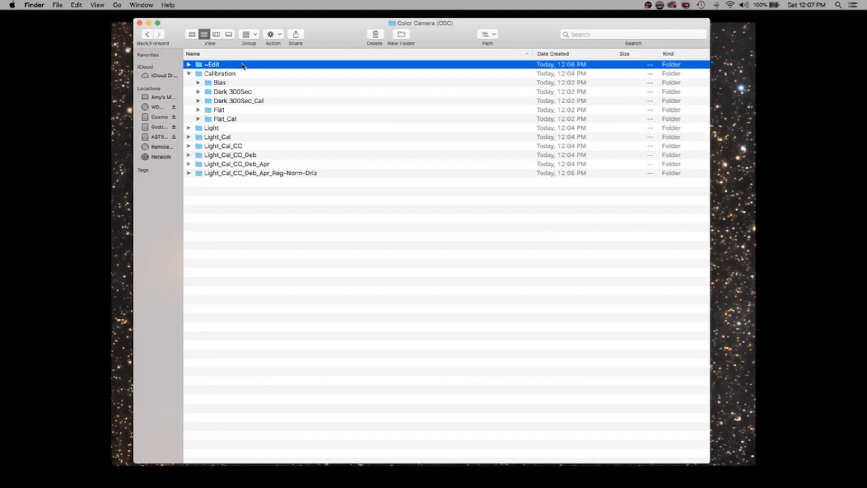
Add a folder named "~~Print" at the same level as the ~Edit folder
{"action": "left_click", "coordinate": [367, 251]}
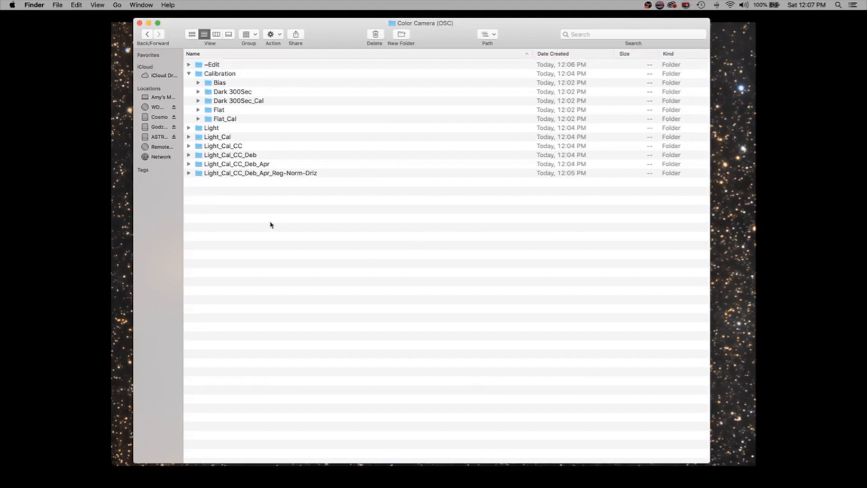
{"action": "left_click", "coordinate": [279, 34]}
{"action": "left_click", "coordinate": [277, 46]}
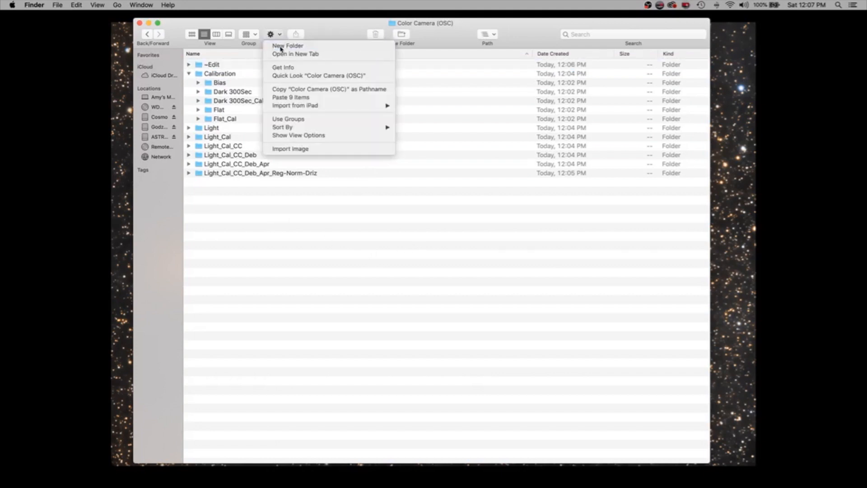
{"action": "type", "text": "~"}
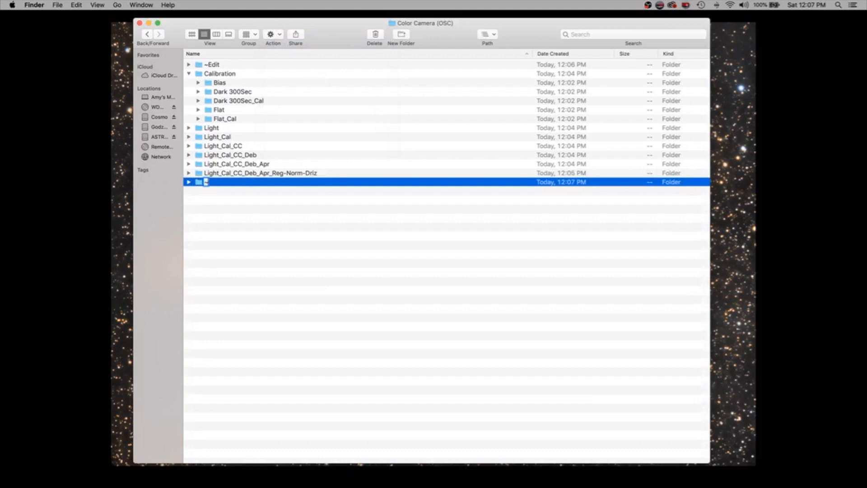
{"action": "type", "text": "~Print"}
{"action": "key", "text": "Return"}
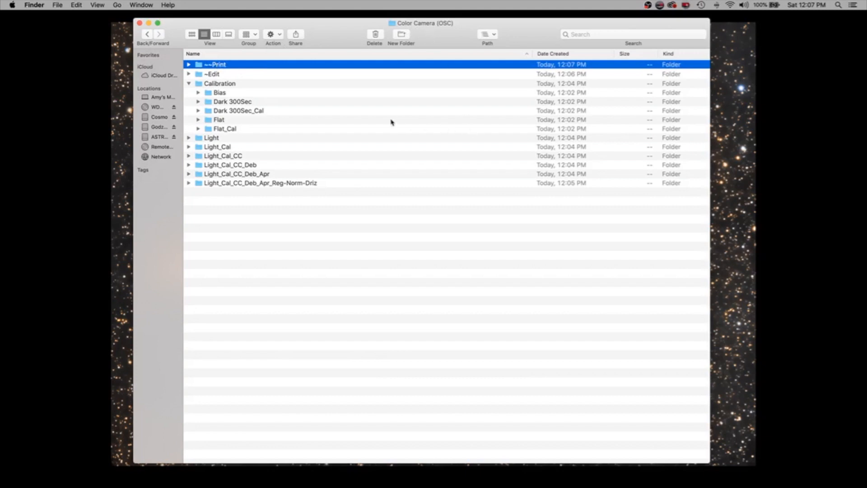
Collapse the Calibration folder and go back to the folder containing Color Camera (OSC), shown as a list
{"action": "left_click", "coordinate": [189, 85]}
{"action": "left_click", "coordinate": [189, 85]}
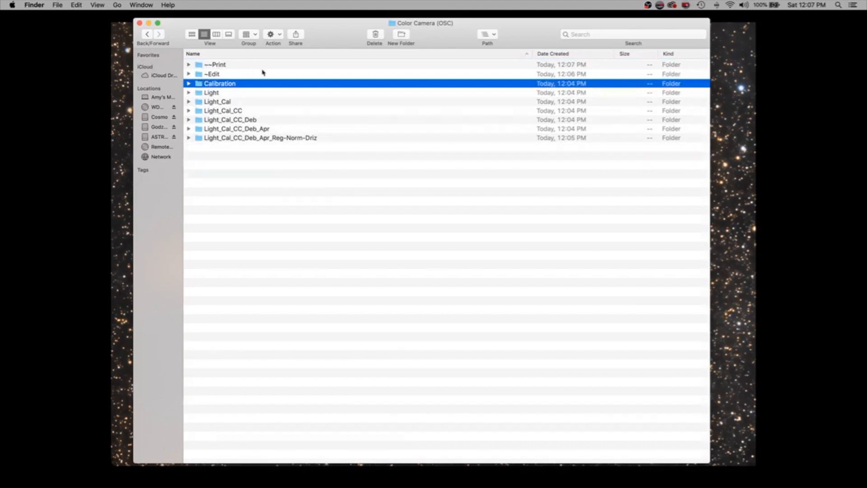
{"action": "left_click", "coordinate": [147, 34]}
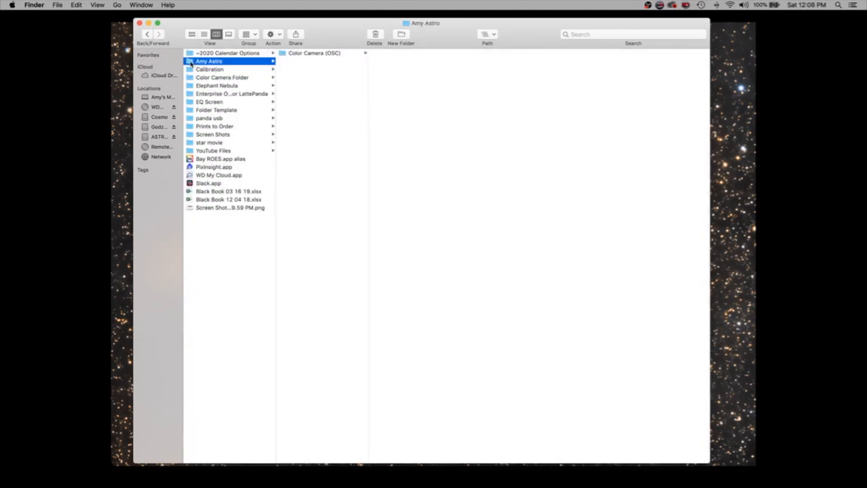
{"action": "left_click", "coordinate": [205, 35]}
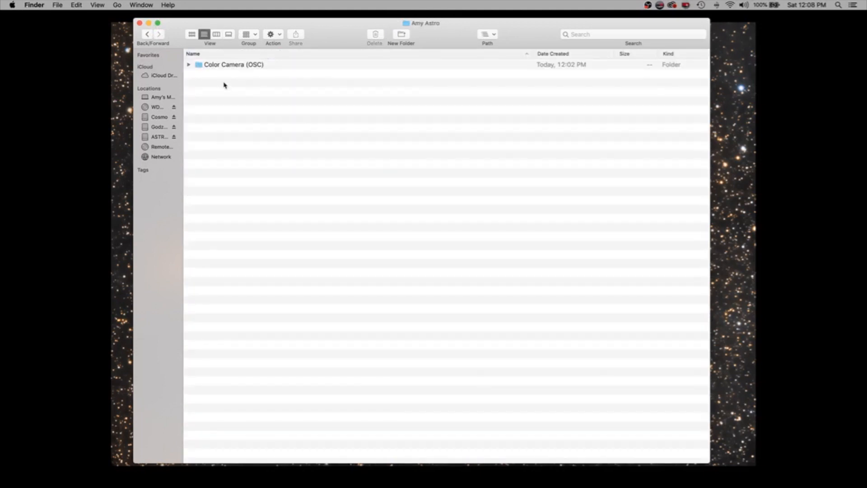
Create a folder named "Mono Camera" next to Color Camera (OSC) and open it
{"action": "left_click", "coordinate": [276, 34]}
{"action": "left_click", "coordinate": [289, 46]}
{"action": "type", "text": "Mon"}
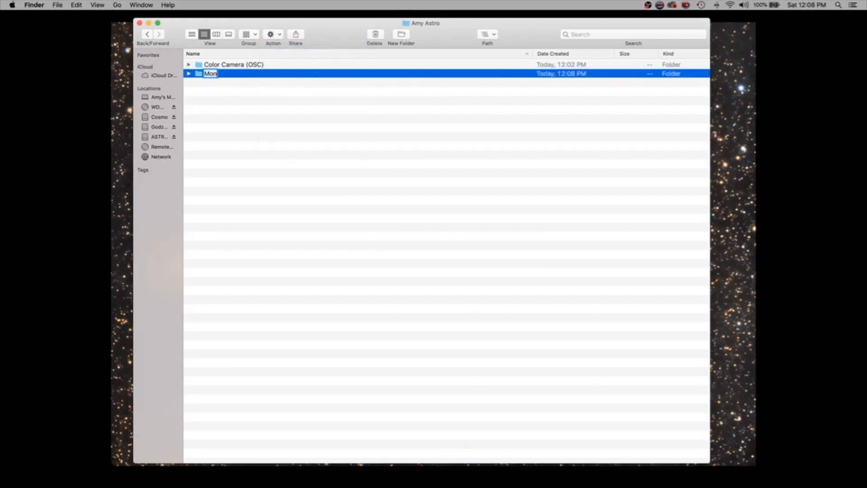
{"action": "type", "text": "o Camera"}
{"action": "key", "text": "Return"}
{"action": "double_click", "coordinate": [199, 75]}
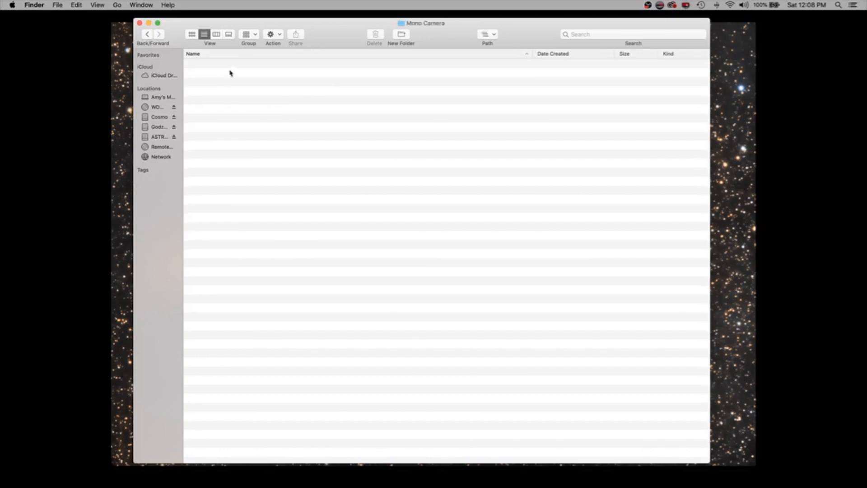
Create a folder named "Bias" inside the Mono Camera folder
{"action": "left_click", "coordinate": [280, 37]}
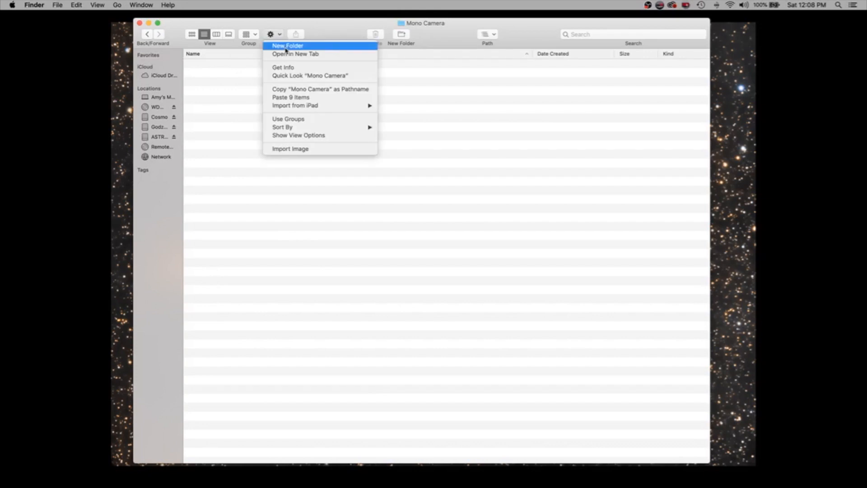
{"action": "left_click", "coordinate": [286, 46]}
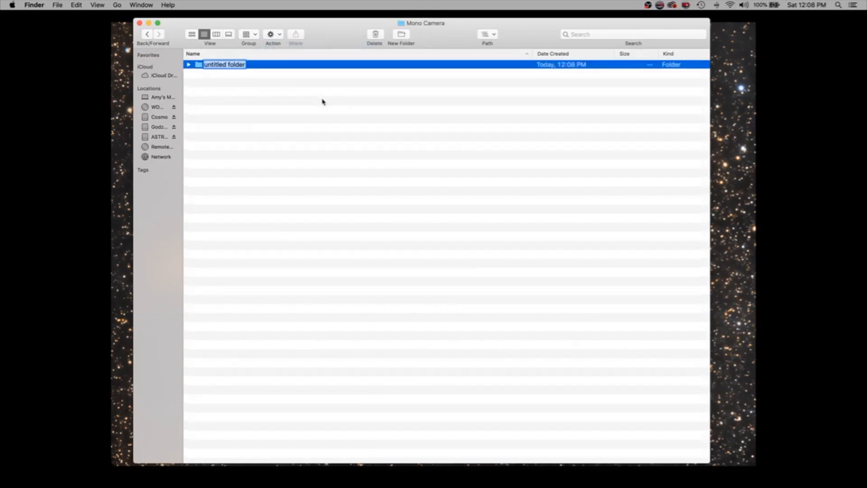
{"action": "type", "text": "Bias"}
Create a folder named "Dark 300Sec" next to the Bias folder in Mono Camera
{"action": "left_click", "coordinate": [273, 35]}
{"action": "left_click", "coordinate": [289, 46]}
{"action": "type", "text": "Dar"}
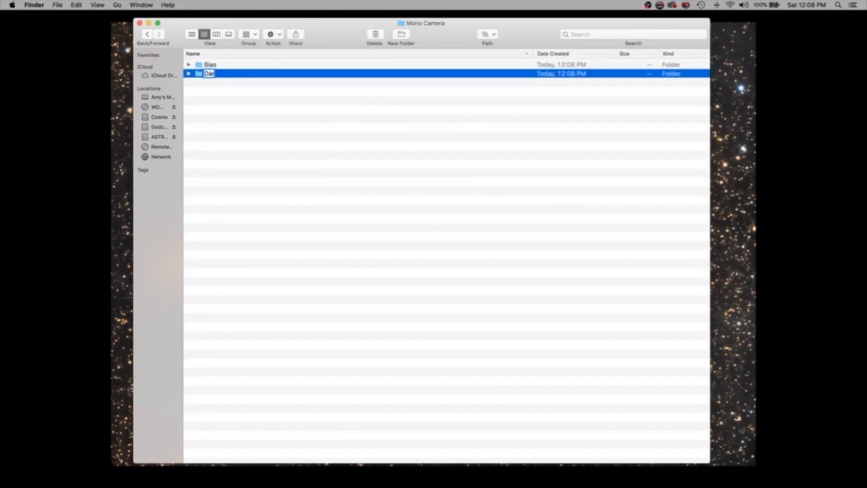
{"action": "type", "text": "k 300Sec"}
{"action": "key", "text": "Return"}
Add a folder named "Dark 300Sec_Cal" for the calibrated darks in Mono Camera
{"action": "left_click", "coordinate": [280, 36]}
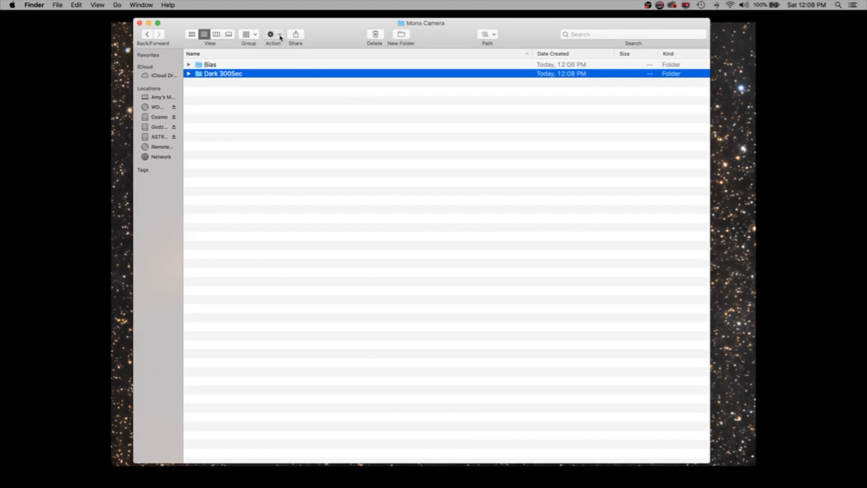
{"action": "left_click", "coordinate": [280, 46]}
{"action": "type", "text": "Dark"}
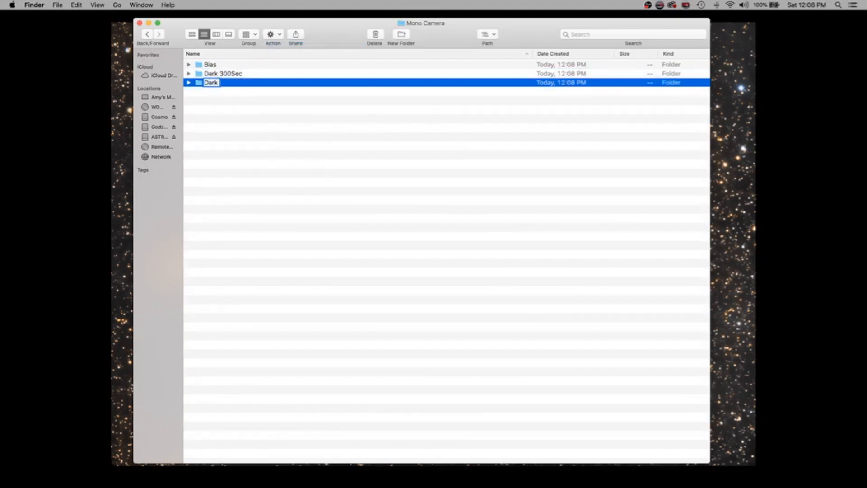
{"action": "type", "text": " 300Sec_Cal"}
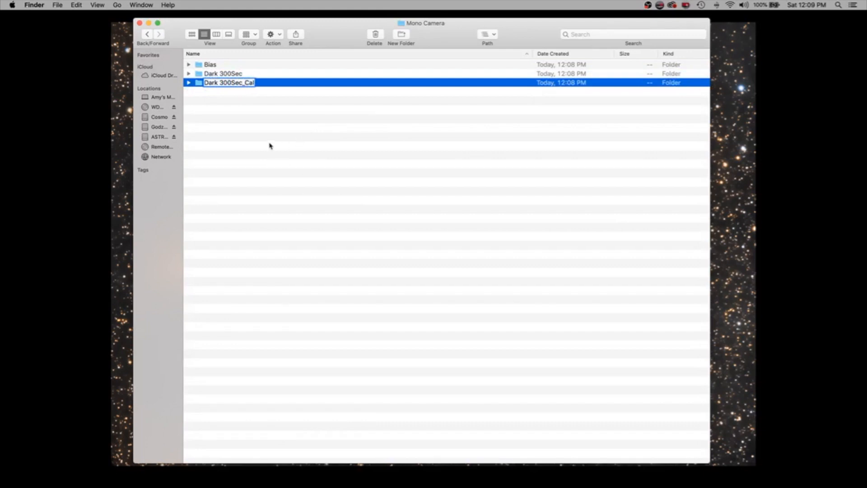
{"action": "key", "text": "Return"}
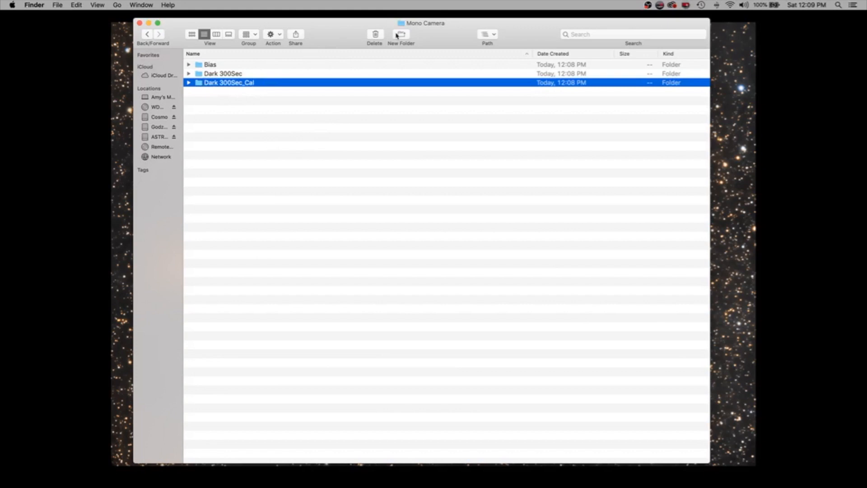
Create a folder named "Calibration" in Mono Camera, at the same level as the bias and dark folders
{"action": "left_click", "coordinate": [278, 36]}
{"action": "left_click", "coordinate": [281, 47]}
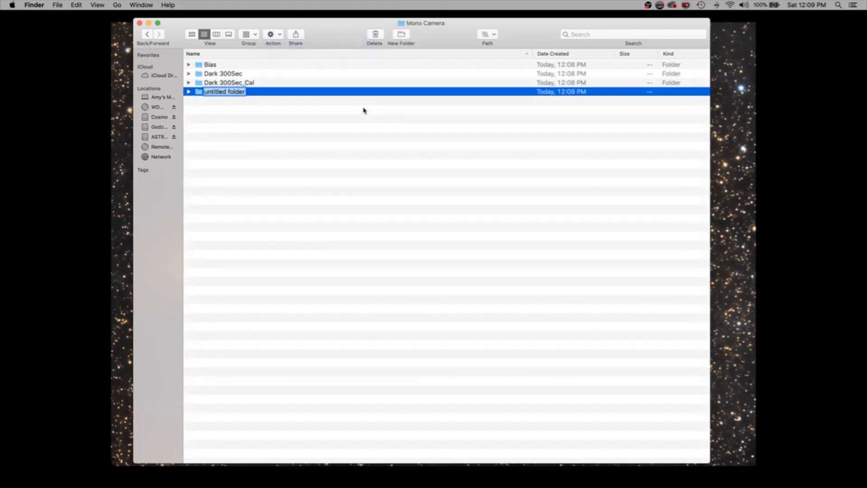
{"action": "type", "text": "Calibration"}
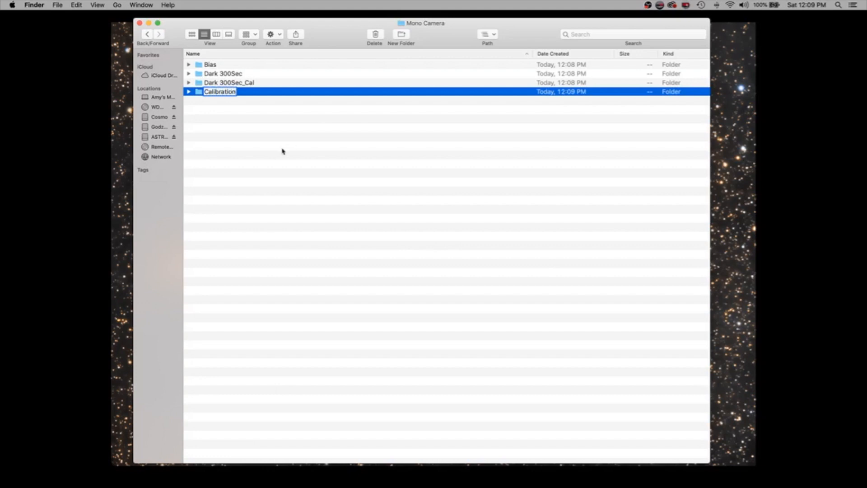
{"action": "key", "text": "Return"}
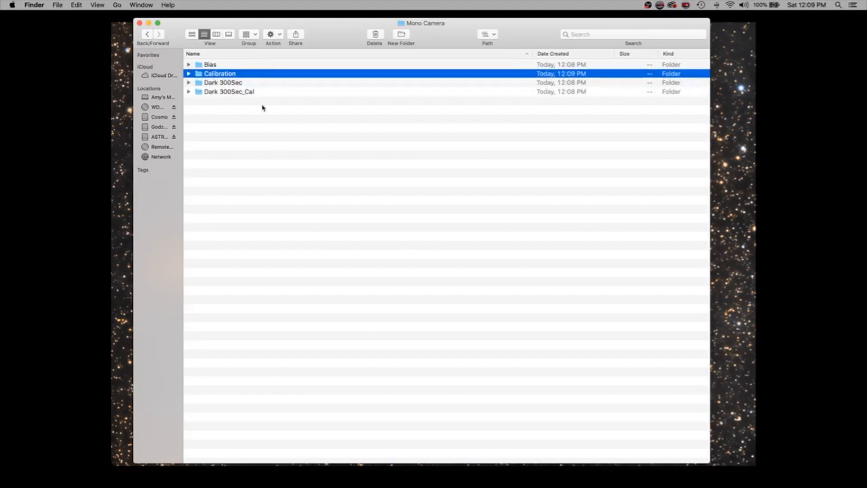
Move the Bias, Dark 300Sec and Dark 300Sec_Cal folders into the Calibration folder and open it
{"action": "left_click", "coordinate": [247, 93]}
{"action": "left_click", "coordinate": [236, 84], "text": "super"}
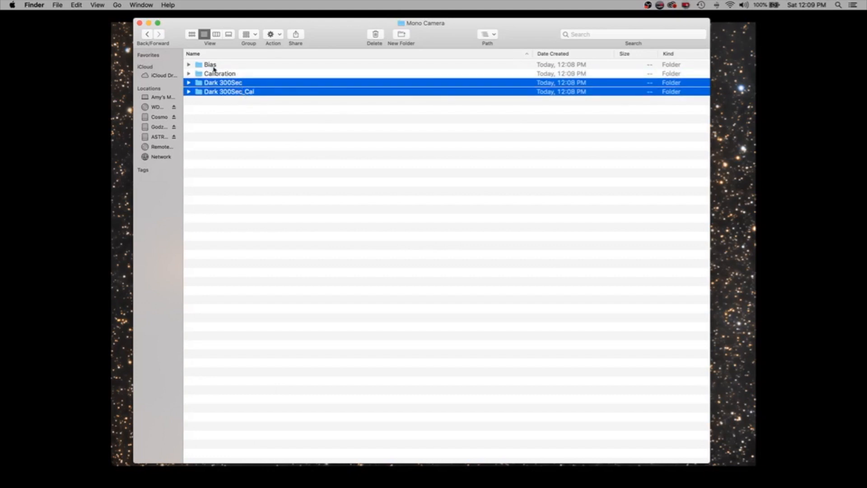
{"action": "left_click", "coordinate": [208, 65], "text": "super"}
{"action": "left_click_drag", "start_coordinate": [197, 66], "coordinate": [221, 73]}
{"action": "double_click", "coordinate": [198, 66]}
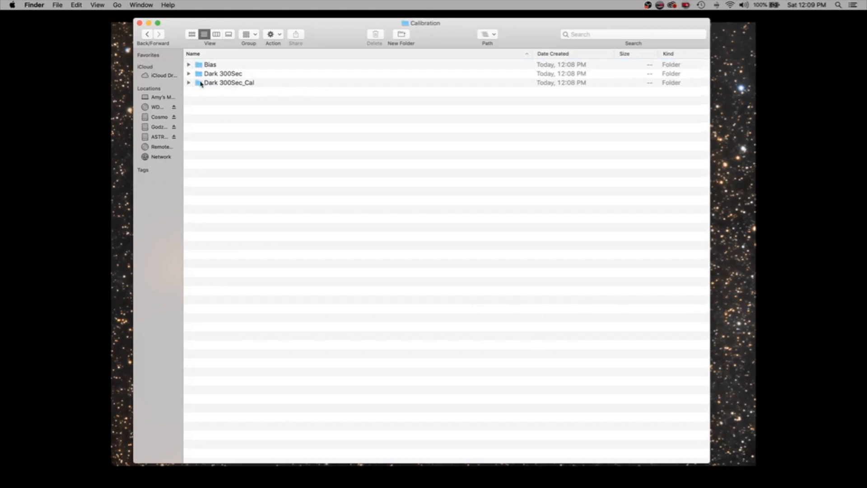
Create a folder named "Dark" inside Mono Camera's Calibration folder
{"action": "left_click", "coordinate": [276, 35]}
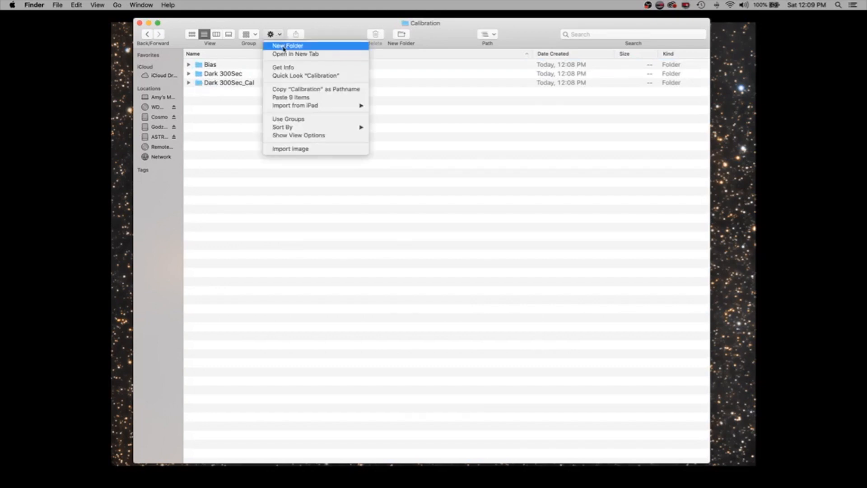
{"action": "left_click", "coordinate": [283, 46]}
{"action": "type", "text": "Dark"}
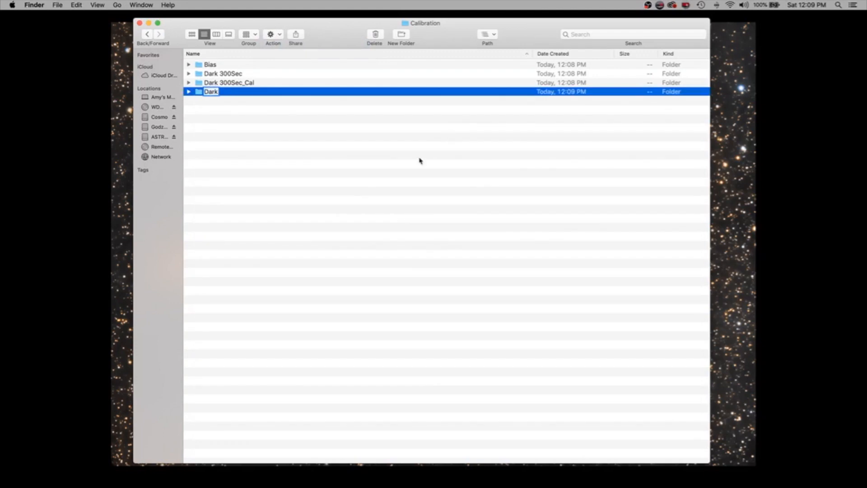
{"action": "key", "text": "Return"}
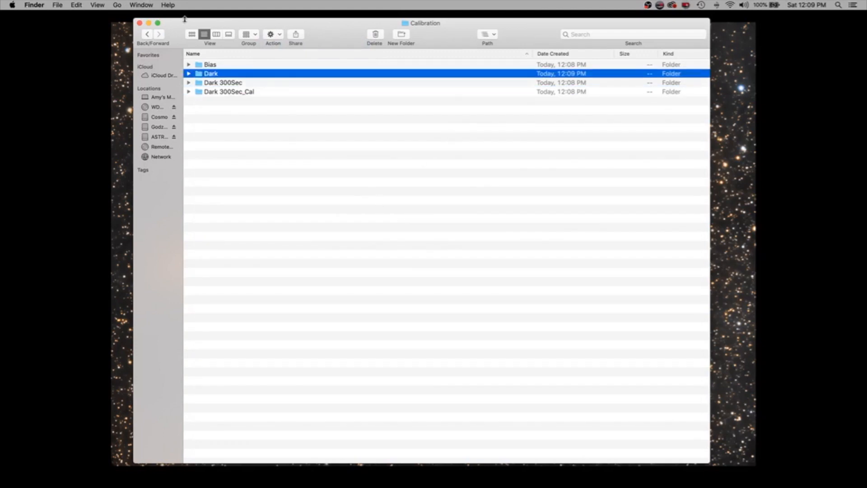
Move the Dark 300Sec and Dark 300Sec_Cal folders into the Dark folder
{"action": "left_click", "coordinate": [255, 93]}
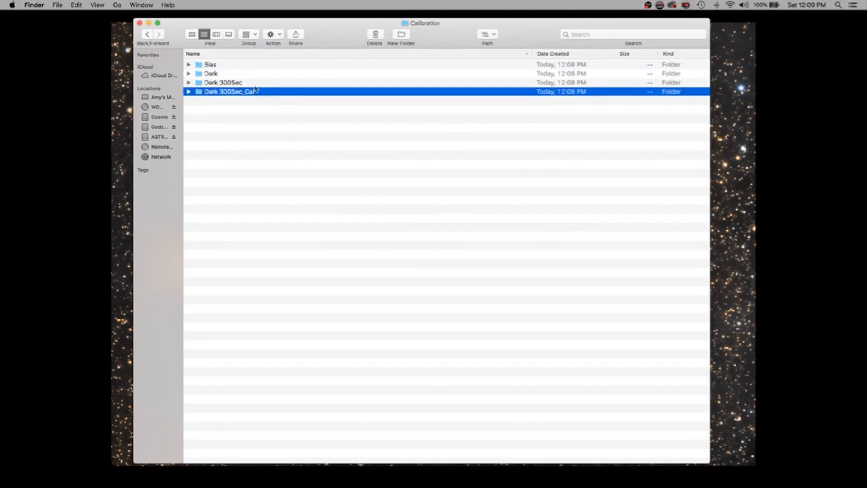
{"action": "left_click", "coordinate": [247, 83], "text": "shift"}
{"action": "mouse_move", "coordinate": [197, 82]}
{"action": "left_mouse_down"}
{"action": "mouse_move", "coordinate": [212, 82]}
{"action": "mouse_move", "coordinate": [211, 75]}
{"action": "left_mouse_up"}
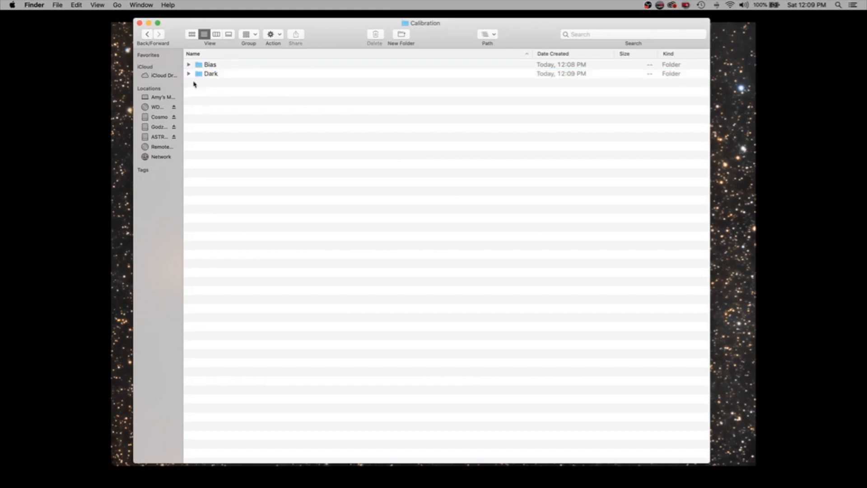
Examine the nested folders from the top-level Mono Camera folder down through Calibration to the Dark subfolders
{"action": "left_click", "coordinate": [189, 74]}
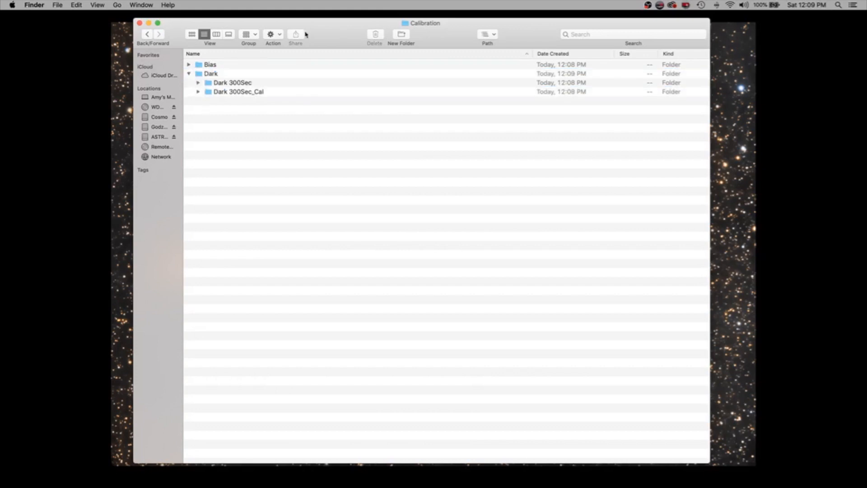
{"action": "left_click", "coordinate": [146, 35]}
{"action": "left_click", "coordinate": [147, 34]}
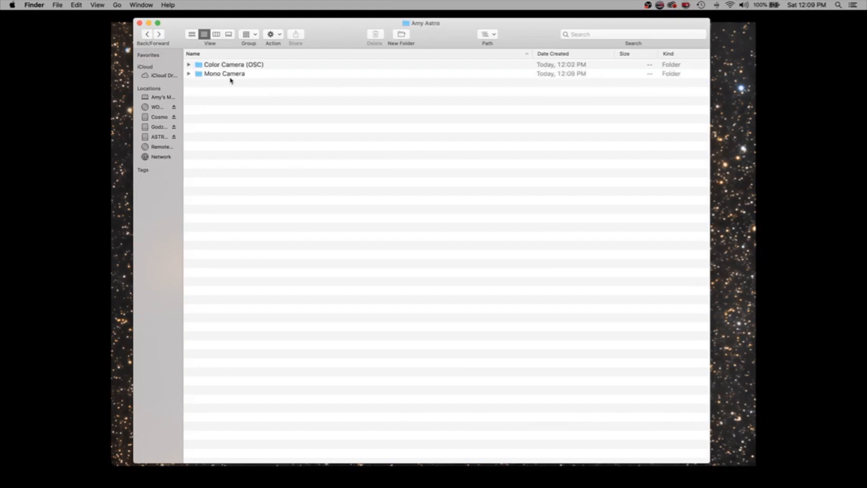
{"action": "left_click", "coordinate": [189, 74]}
{"action": "left_click", "coordinate": [198, 83]}
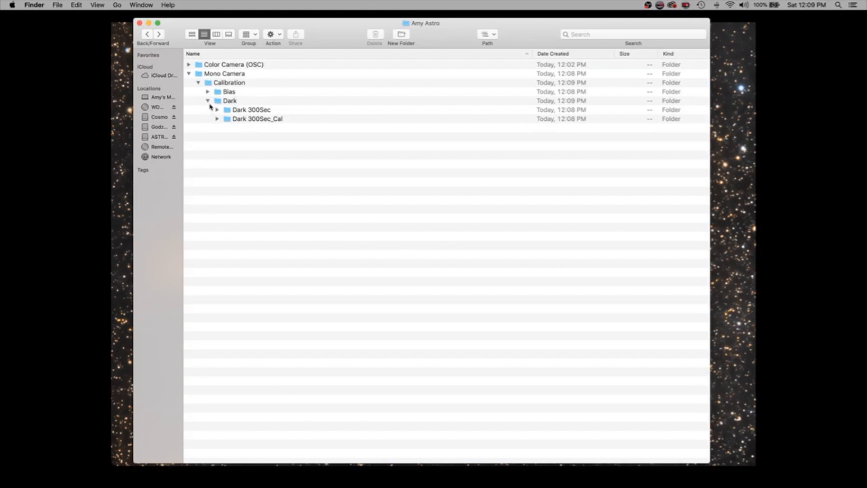
Open Mono Camera's Calibration folder and create a folder named "Flat" in it
{"action": "double_click", "coordinate": [220, 84]}
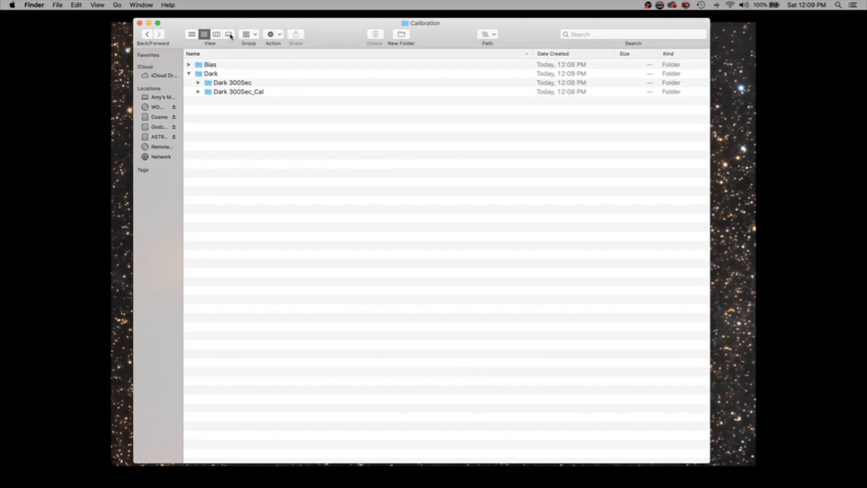
{"action": "left_click", "coordinate": [271, 35]}
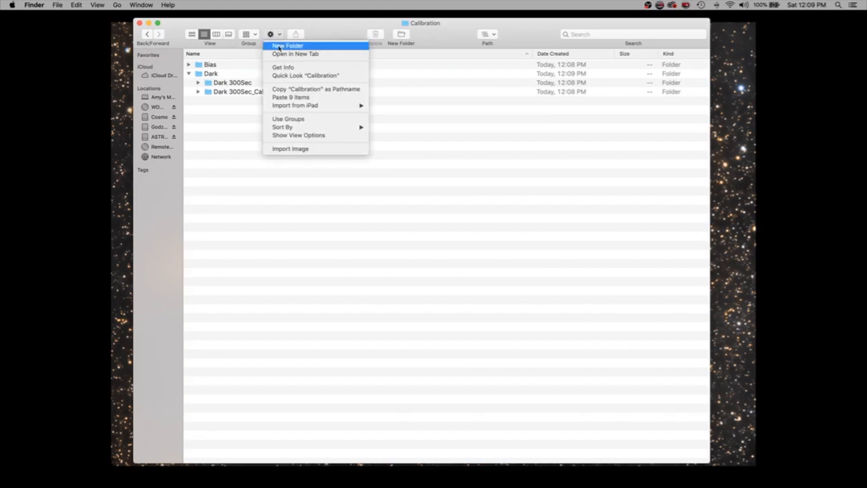
{"action": "left_click", "coordinate": [281, 46]}
{"action": "type", "text": "Flat"}
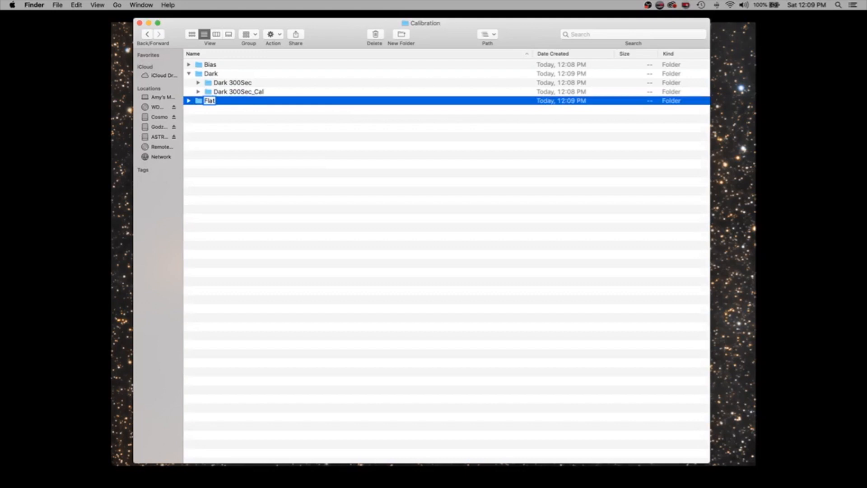
{"action": "key", "text": "Return"}
Create folders named "Flat_Blue" and "Flat_Blue_Cal" inside the Flat folder
{"action": "double_click", "coordinate": [198, 101]}
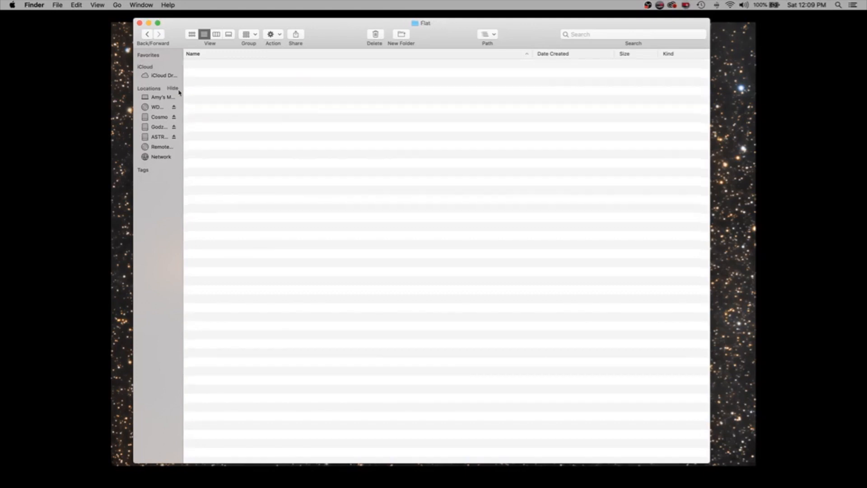
{"action": "left_click", "coordinate": [280, 37]}
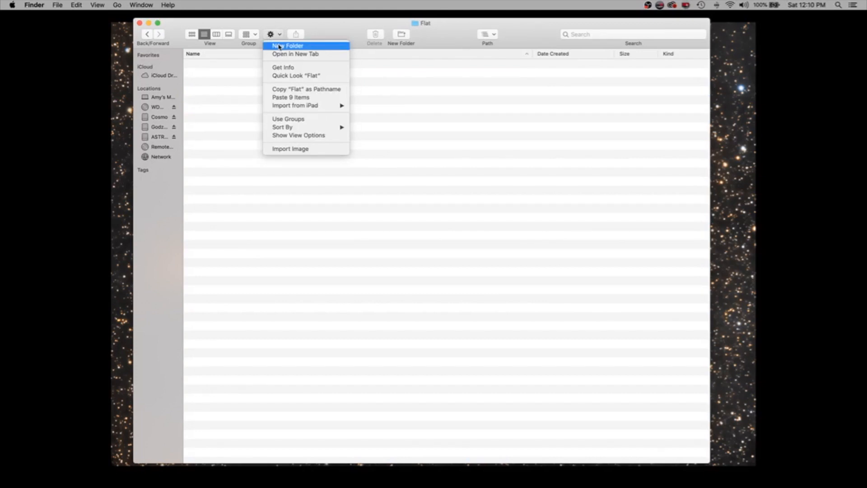
{"action": "left_click", "coordinate": [278, 46]}
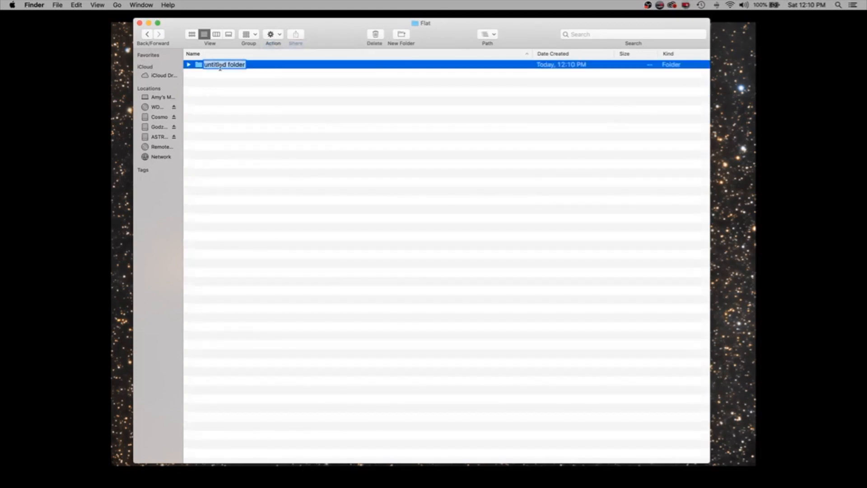
{"action": "type", "text": "Flat_Blue"}
{"action": "key", "text": "Return"}
{"action": "left_click", "coordinate": [277, 39]}
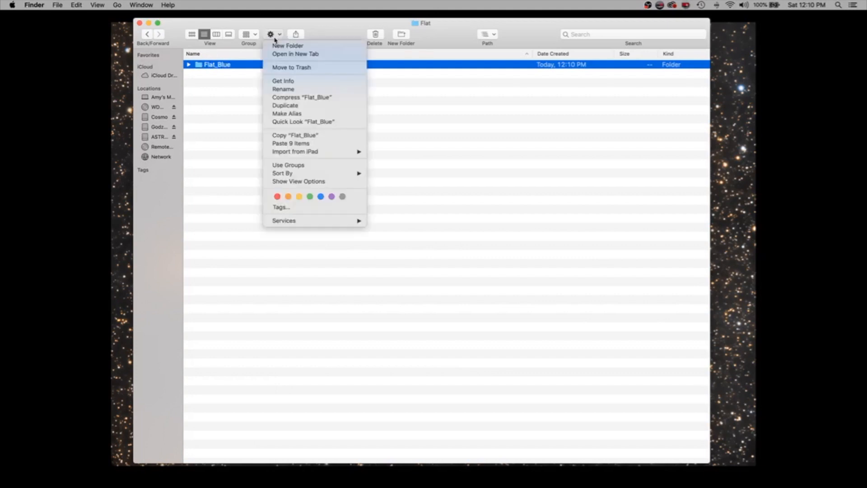
{"action": "left_click", "coordinate": [276, 44]}
{"action": "type", "text": "F"}
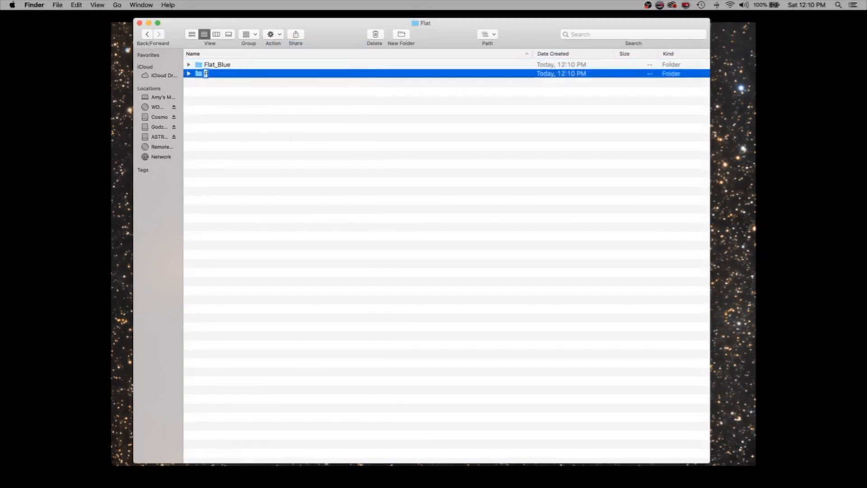
{"action": "type", "text": "lat_Blue_Cal"}
{"action": "key", "text": "Return"}
Create folders named "Flat_Green" and "Flat_Green_Cal" inside the Flat folder
{"action": "left_click", "coordinate": [274, 34]}
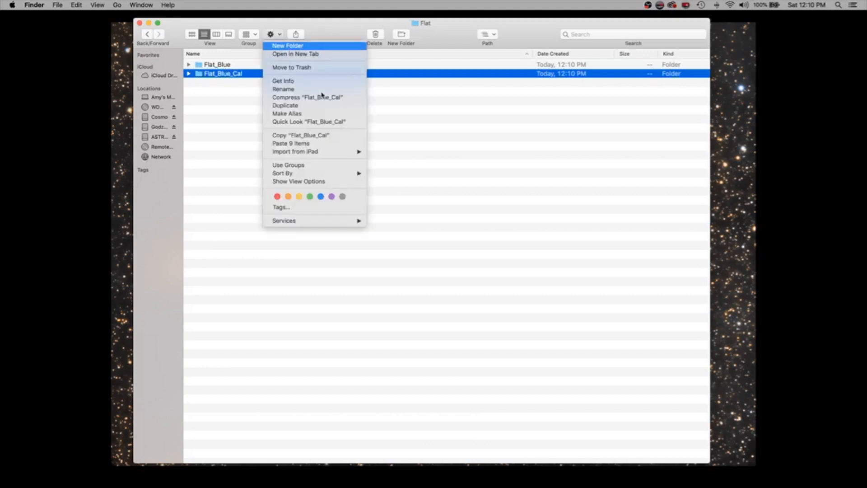
{"action": "key", "text": "Return"}
{"action": "type", "text": "Flat_Green"}
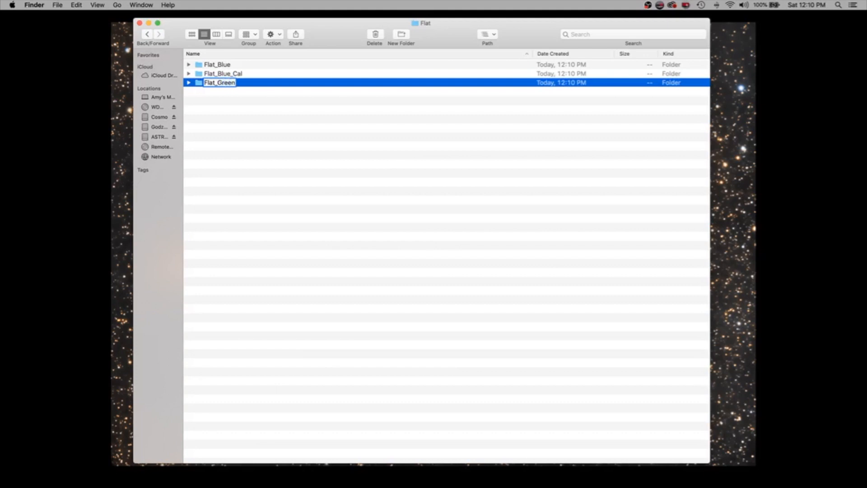
{"action": "key", "text": "Return"}
{"action": "left_click", "coordinate": [274, 34]}
{"action": "left_click", "coordinate": [279, 45]}
{"action": "type", "text": "F"}
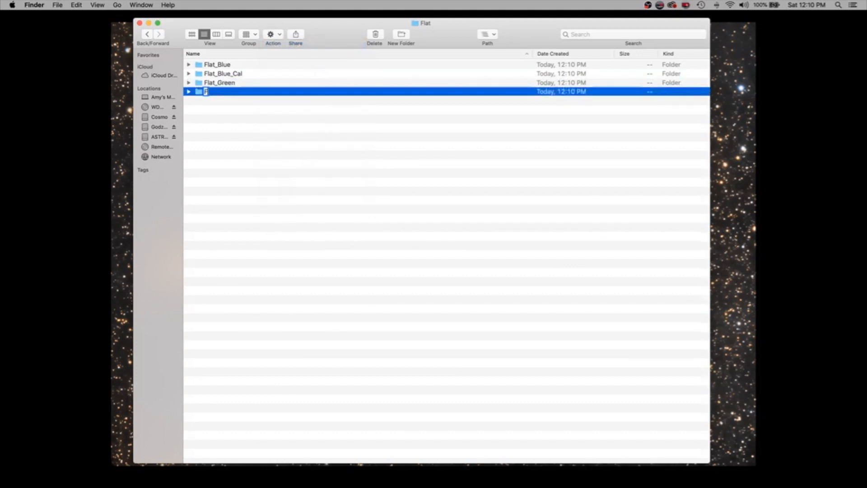
{"action": "type", "text": "lat_Gree"}
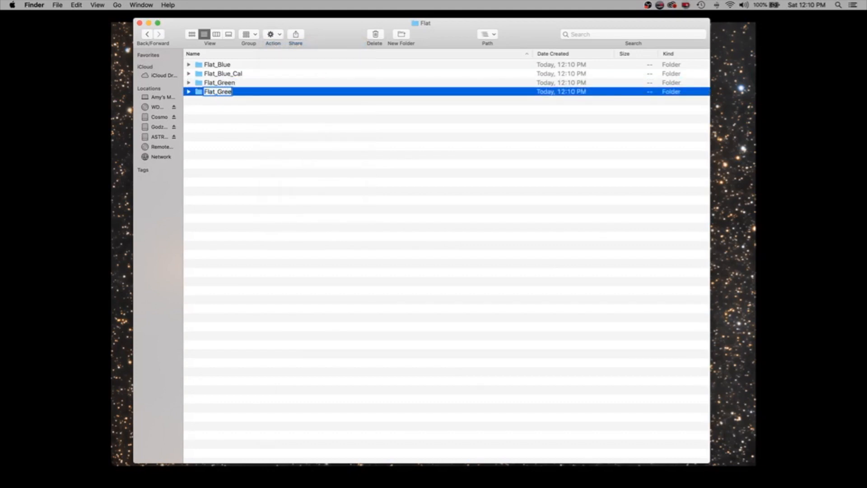
{"action": "type", "text": "n_Ca"}
{"action": "key", "text": "Return"}
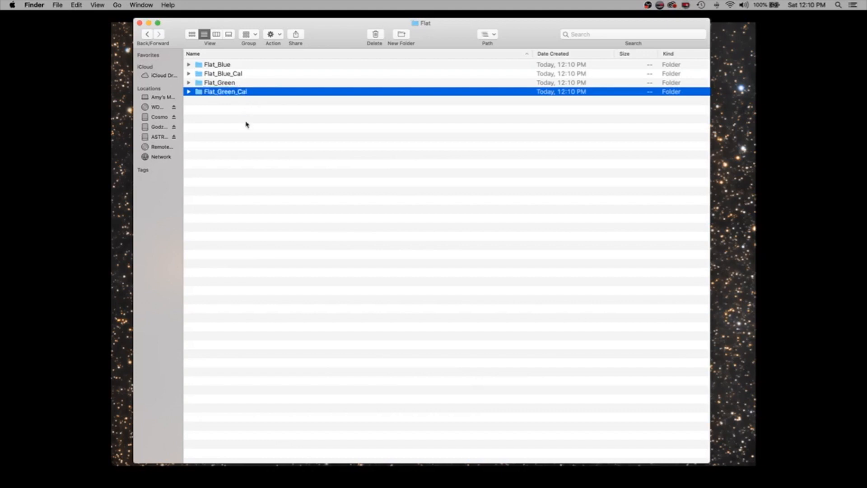
Create folders named "Flat_Red" and "Flat_Red_Cal" inside the Flat folder
{"action": "left_click", "coordinate": [273, 35]}
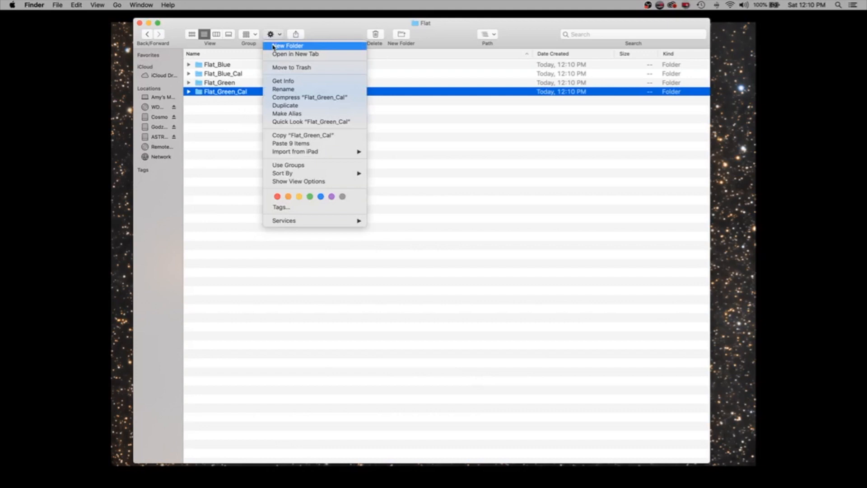
{"action": "left_click", "coordinate": [273, 46]}
{"action": "type", "text": "Flat_Red"}
{"action": "key", "text": "Return"}
{"action": "left_click", "coordinate": [273, 35]}
{"action": "left_click", "coordinate": [274, 46]}
{"action": "type", "text": "Flat_Red_Cal"}
{"action": "key", "text": "Return"}
Create folders named "Flat_Lum" and "Flat_Lum_Cal" inside the Flat folder
{"action": "left_click", "coordinate": [279, 38]}
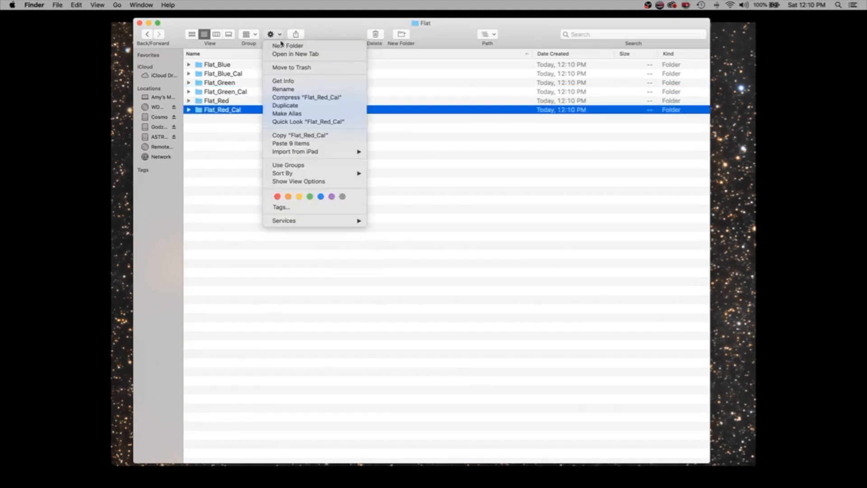
{"action": "left_click", "coordinate": [281, 45]}
{"action": "type", "text": "Flat_Lum"}
{"action": "key", "text": "Return"}
{"action": "left_click", "coordinate": [273, 34]}
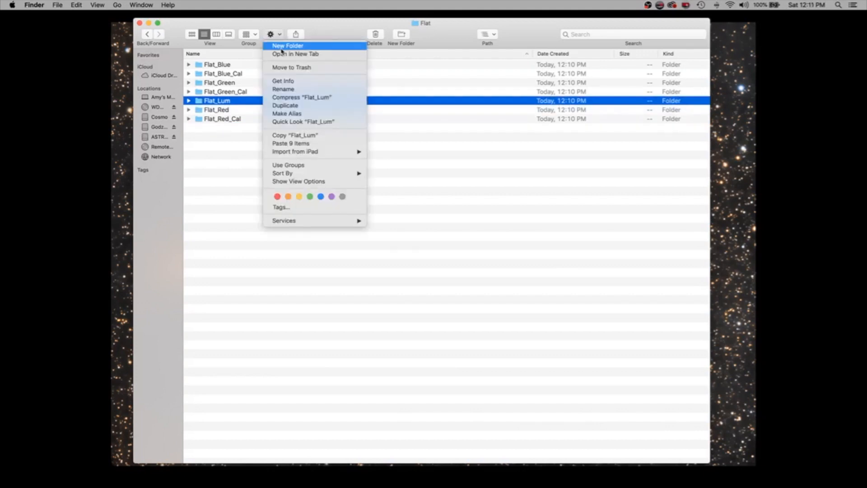
{"action": "left_click", "coordinate": [278, 46]}
{"action": "type", "text": "Flat_Lum_Cal"}
{"action": "key", "text": "Return"}
Create folders named "Flat_Ha" and "Flat_Ha_Cal" inside the Flat folder
{"action": "left_click", "coordinate": [273, 35]}
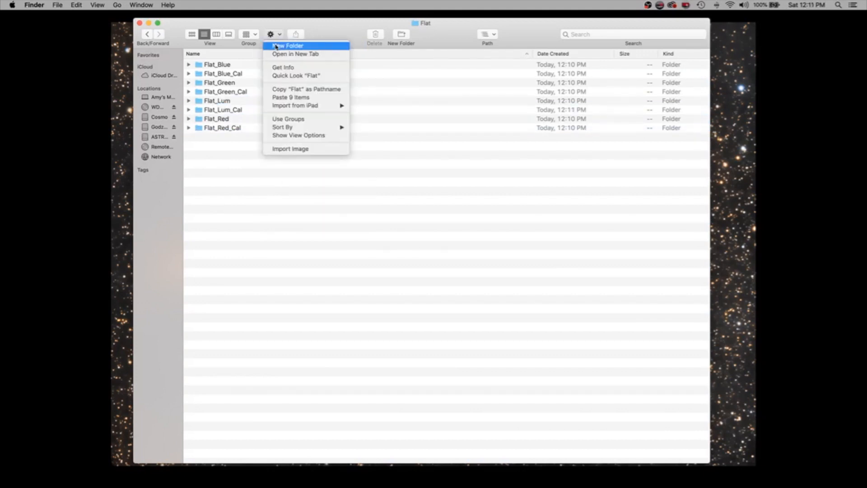
{"action": "left_click", "coordinate": [278, 46]}
{"action": "type", "text": "Flat_Ha"}
{"action": "key", "text": "Return"}
{"action": "left_click", "coordinate": [274, 35]}
{"action": "left_click", "coordinate": [278, 46]}
{"action": "type", "text": "Flat)Ha_Cal"}
{"action": "key", "text": "Left"}
{"action": "key", "text": "Left"}
{"action": "key", "text": "Left"}
{"action": "key", "text": "Left"}
{"action": "key", "text": "Left"}
{"action": "key", "text": "Left"}
{"action": "key", "text": "BackSpace"}
{"action": "type", "text": "_"}
{"action": "key", "text": "Return"}
Create folders named "Flat_Oiii" and "Flat_Oiii_Cal" inside the Flat folder
{"action": "left_click", "coordinate": [274, 35]}
{"action": "left_click", "coordinate": [280, 45]}
{"action": "type", "text": "flat"}
{"action": "key", "text": "BackSpace"}
{"action": "key", "text": "BackSpace"}
{"action": "key", "text": "BackSpace"}
{"action": "key", "text": "BackSpace"}
{"action": "type", "text": "Flat_Oiii"}
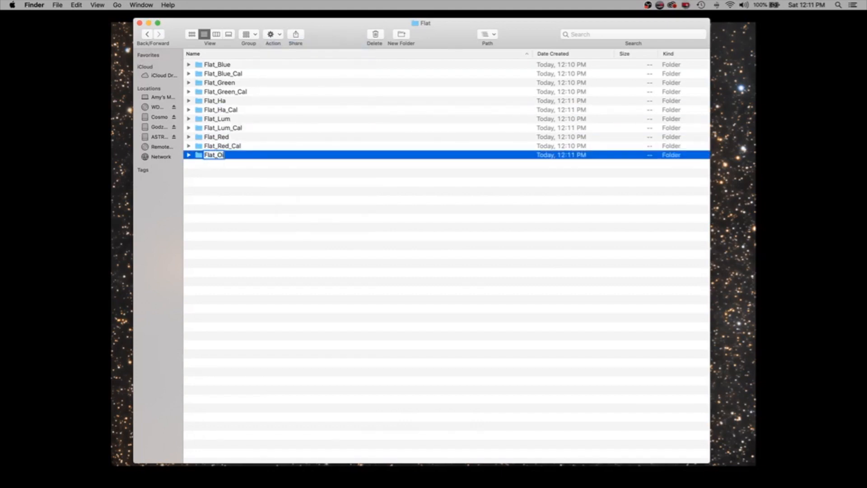
{"action": "key", "text": "Return"}
{"action": "left_click", "coordinate": [273, 35]}
{"action": "left_click", "coordinate": [280, 45]}
{"action": "type", "text": "Flat_Oiii_Cal"}
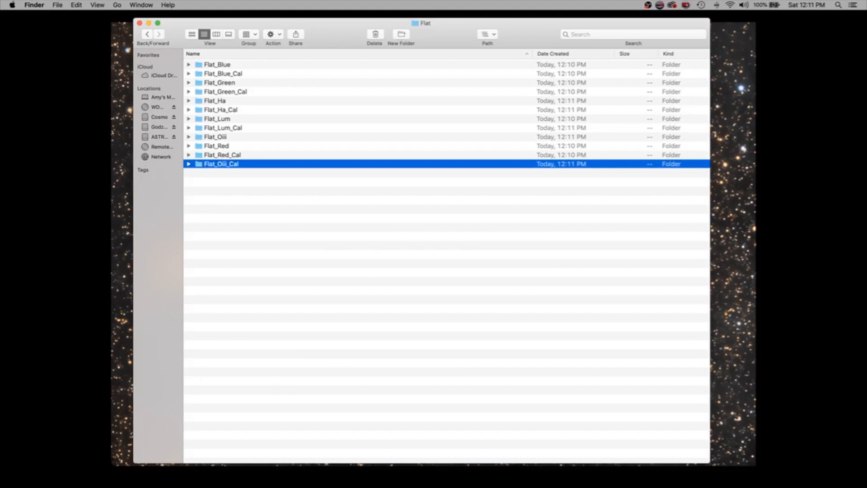
{"action": "key", "text": "Return"}
Create folders named "Flat_Sii" and "Flat_Sii_Cal" inside the Flat folder
{"action": "left_click", "coordinate": [273, 35]}
{"action": "left_click", "coordinate": [280, 46]}
{"action": "type", "text": "Flat_Sii_Cal"}
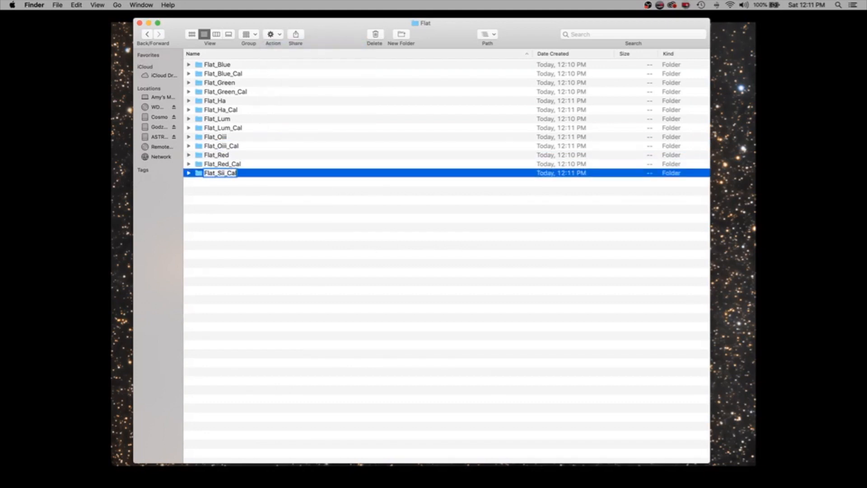
{"action": "key", "text": "BackSpace"}
{"action": "key", "text": "BackSpace"}
{"action": "key", "text": "BackSpace"}
{"action": "key", "text": "BackSpace"}
{"action": "key", "text": "Return"}
{"action": "left_click", "coordinate": [273, 34]}
{"action": "left_click", "coordinate": [280, 45]}
{"action": "type", "text": "Flat_Sii_Cal"}
{"action": "key", "text": "Return"}
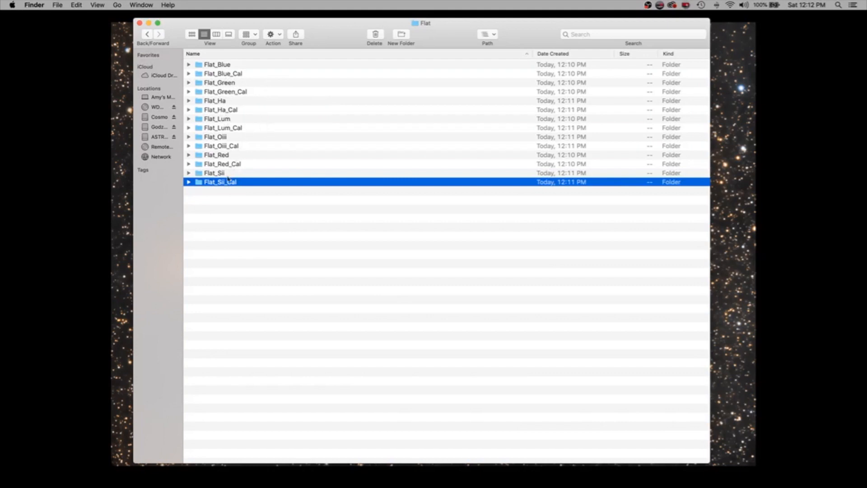
Return to the Calibration folder, show the Flat folder's contents, and create a folder named "Light" beside Bias, Dark and Flat
{"action": "left_click", "coordinate": [147, 35]}
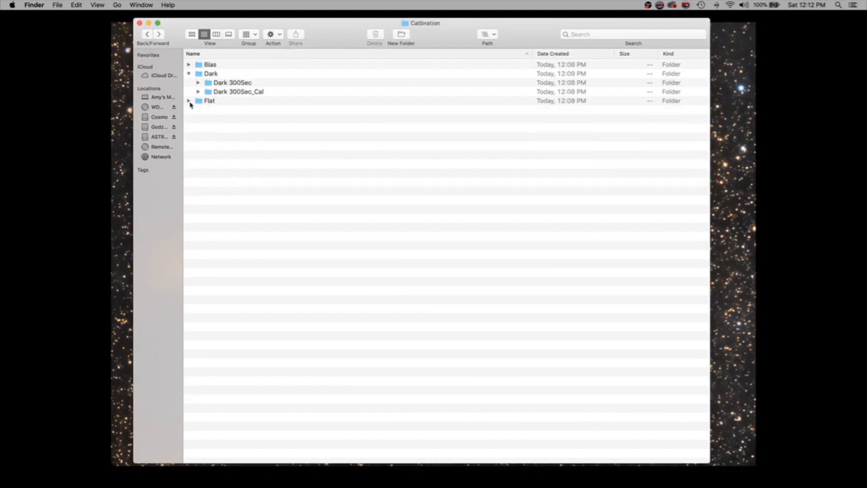
{"action": "left_click", "coordinate": [189, 101]}
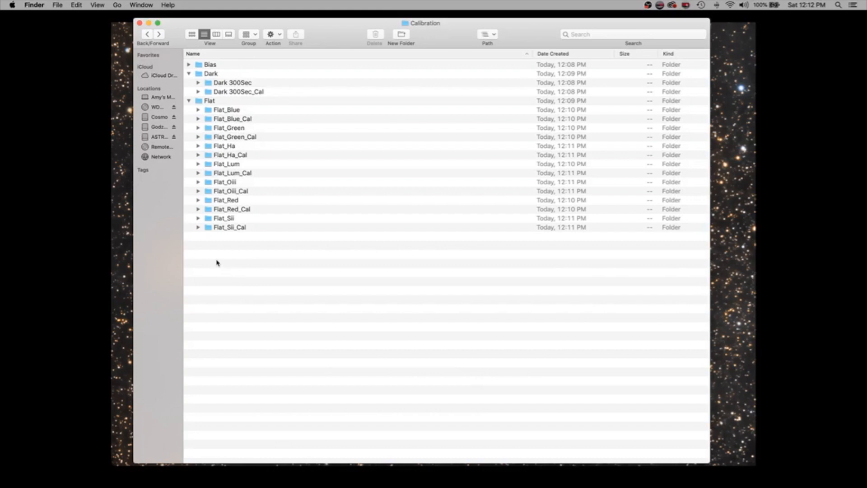
{"action": "left_click", "coordinate": [273, 34]}
{"action": "left_click", "coordinate": [277, 46]}
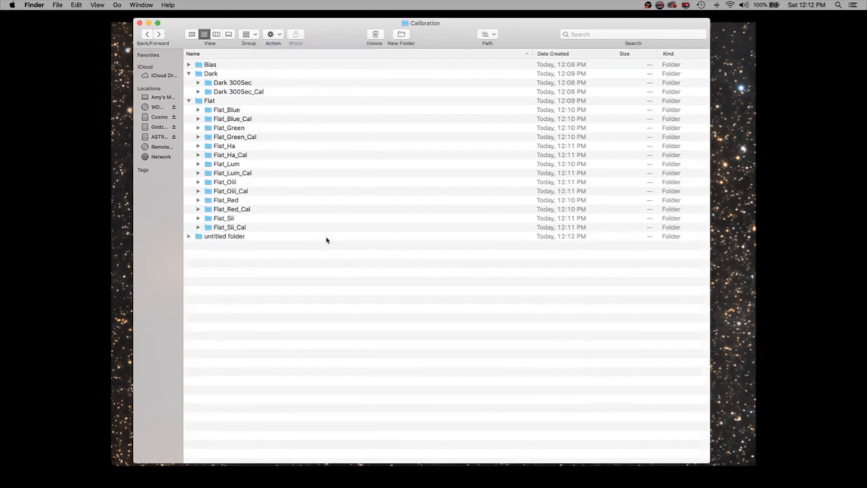
{"action": "type", "text": "Light"}
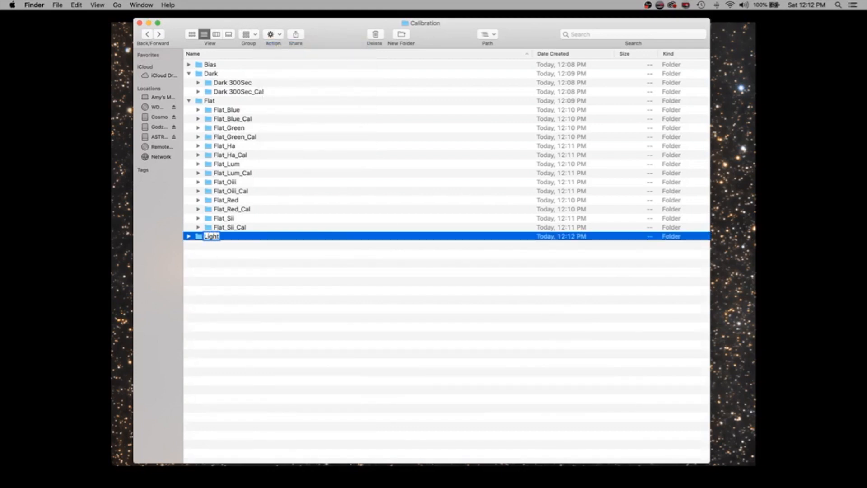
{"action": "left_click", "coordinate": [199, 240]}
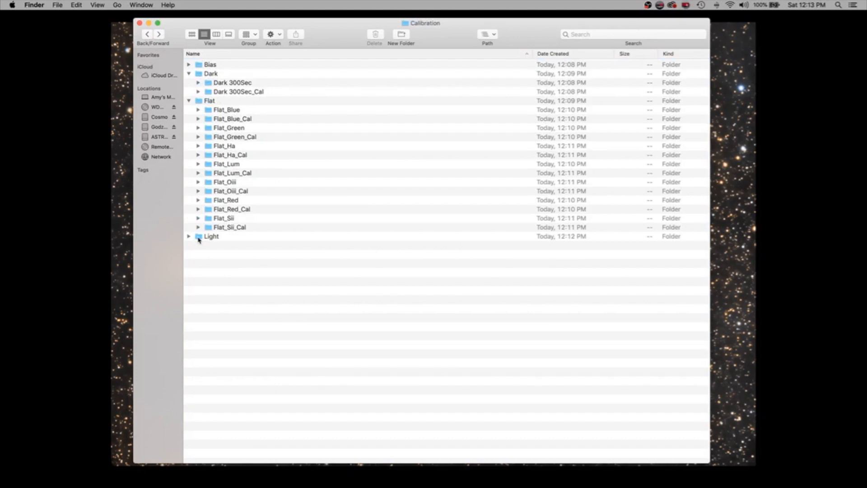
Open the Light folder and rename its untitled subfolder as "Blue"
{"action": "double_click", "coordinate": [199, 239]}
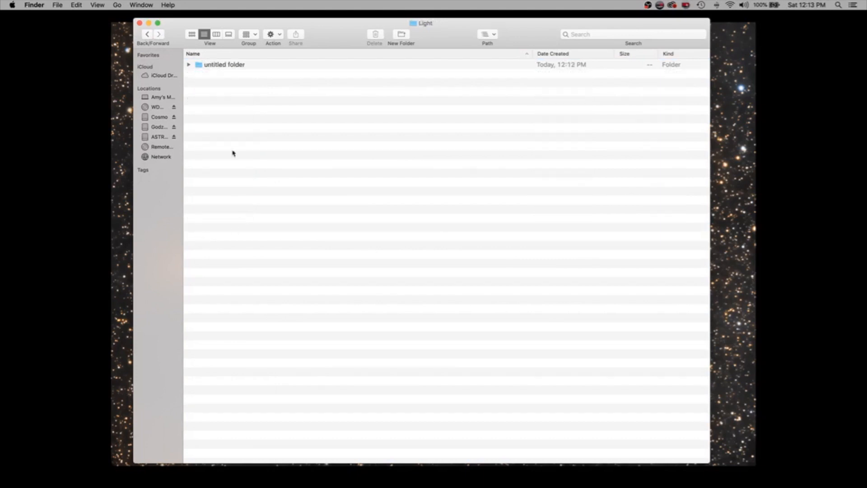
{"action": "left_click", "coordinate": [229, 69]}
{"action": "left_click", "coordinate": [232, 66]}
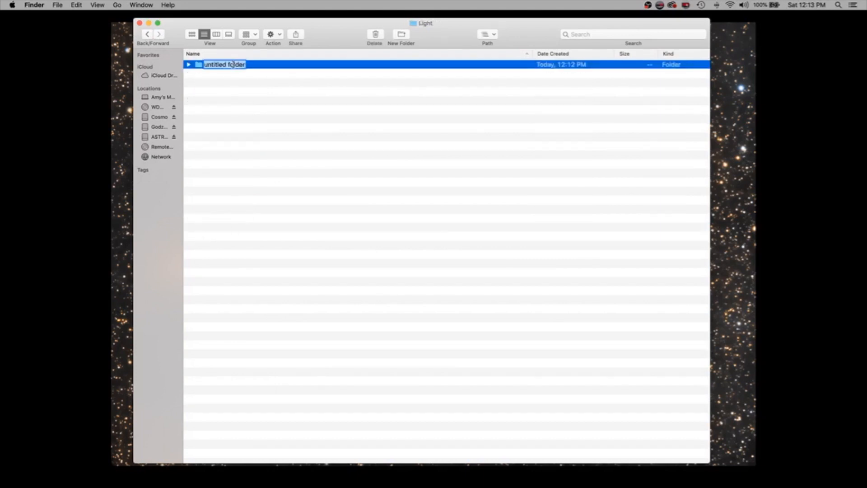
{"action": "type", "text": "Blue"}
{"action": "key", "text": "Return"}
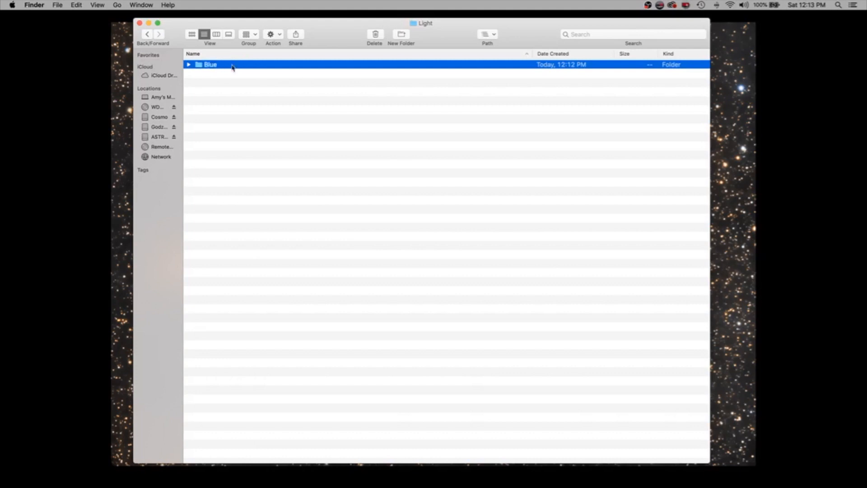
Create folders named "Green" and "Red" inside the Light folder
{"action": "left_click", "coordinate": [273, 36]}
{"action": "left_click", "coordinate": [278, 46]}
{"action": "type", "text": "Green"}
{"action": "key", "text": "Return"}
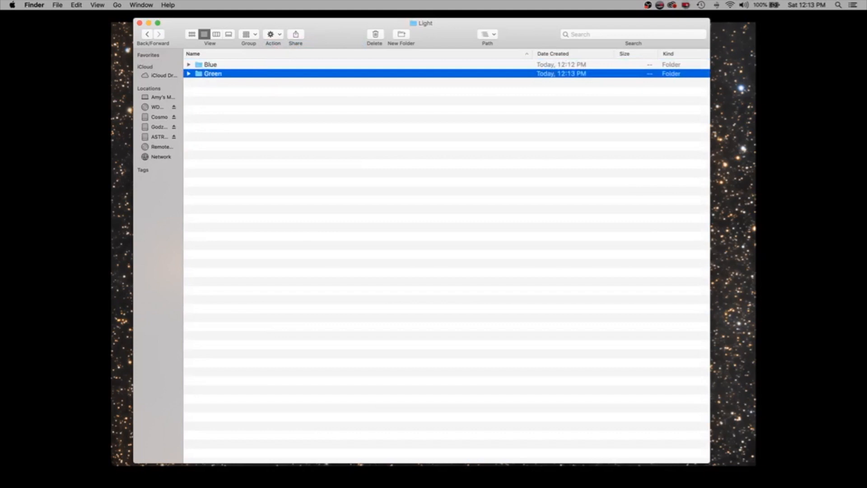
{"action": "left_click", "coordinate": [273, 36]}
{"action": "left_click", "coordinate": [277, 46]}
{"action": "type", "text": "Red"}
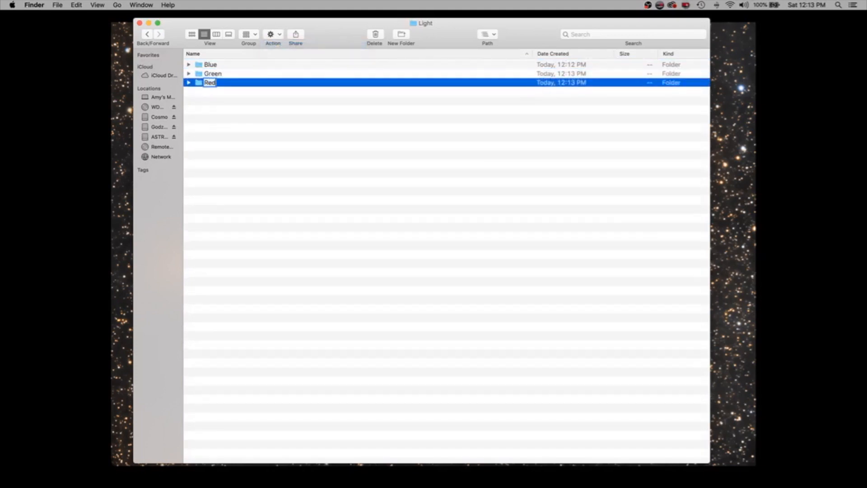
{"action": "key", "text": "Return"}
Create folders named "Lum" and "Ha" inside the Light folder
{"action": "left_click", "coordinate": [273, 34]}
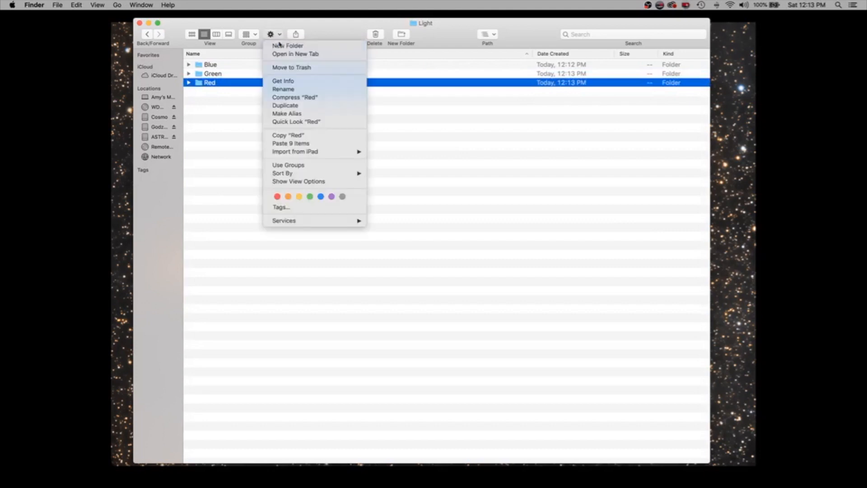
{"action": "left_click", "coordinate": [280, 46]}
{"action": "type", "text": "Lum"}
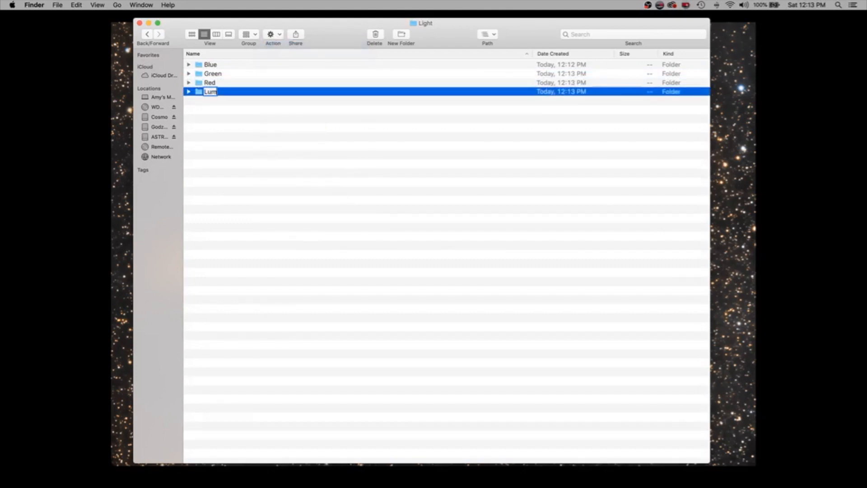
{"action": "key", "text": "Return"}
{"action": "left_click", "coordinate": [273, 34]}
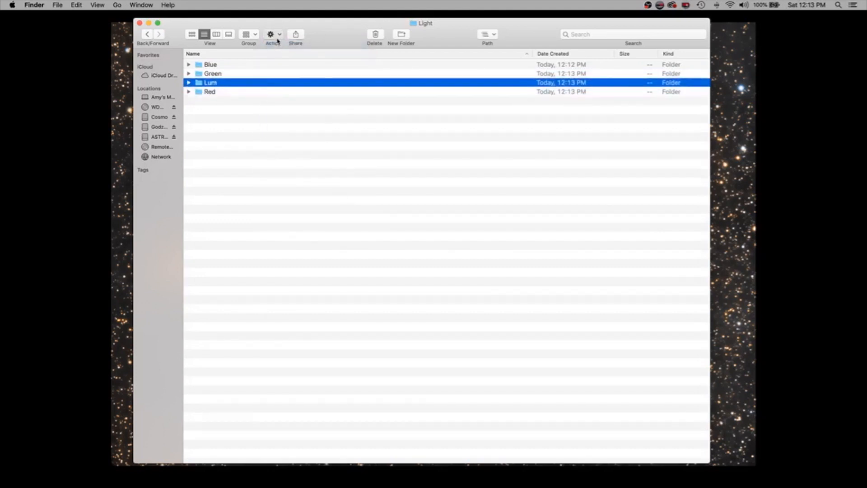
{"action": "left_click", "coordinate": [279, 47]}
{"action": "type", "text": "Ha"}
{"action": "key", "text": "Return"}
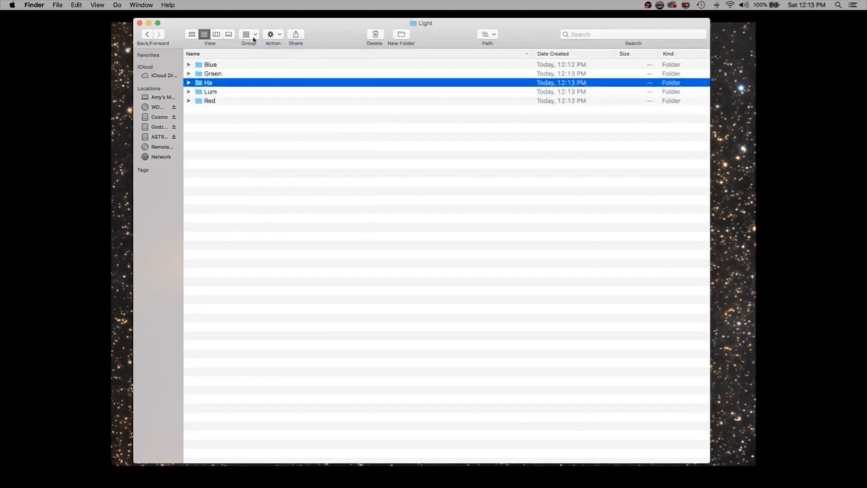
Create folders named "Oiii" and "Sii" inside the Light folder
{"action": "left_click", "coordinate": [271, 35]}
{"action": "left_click", "coordinate": [273, 46]}
{"action": "type", "text": "Oii"}
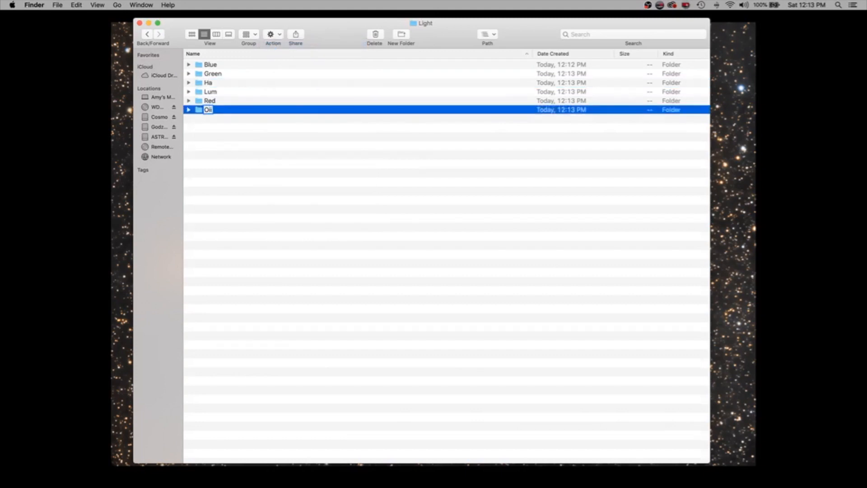
{"action": "type", "text": "i"}
{"action": "key", "text": "Return"}
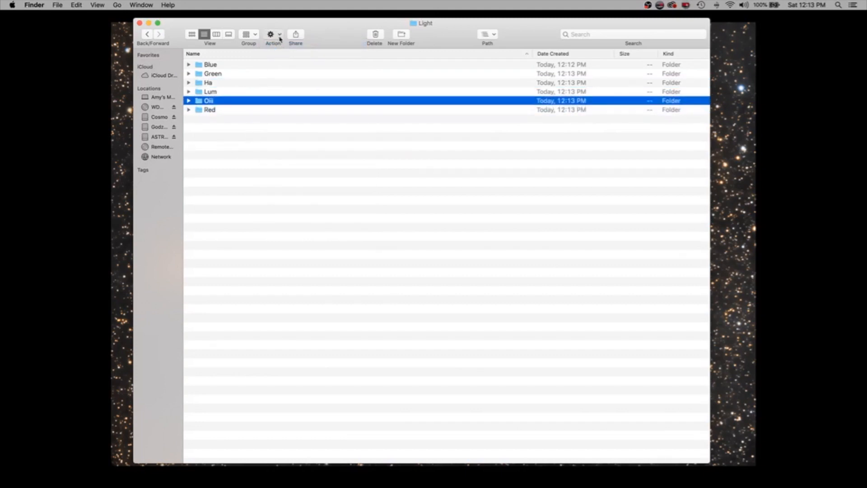
{"action": "left_click", "coordinate": [273, 35]}
{"action": "left_click", "coordinate": [284, 46]}
{"action": "type", "text": "S"}
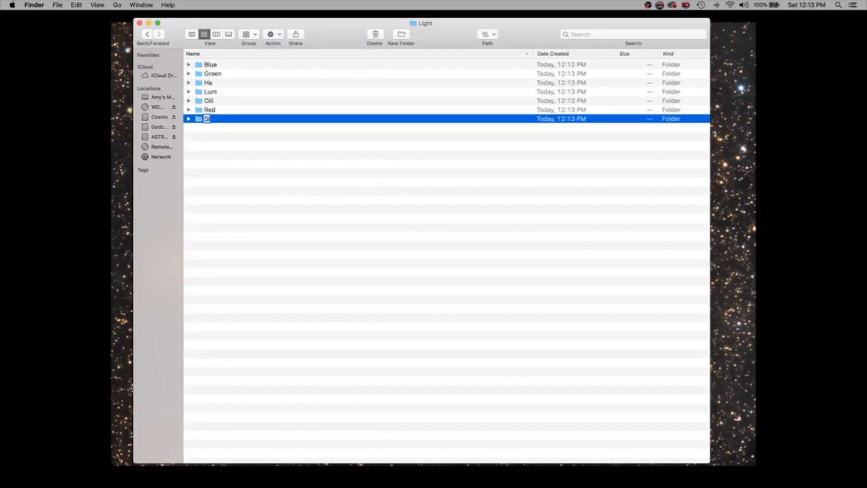
{"action": "type", "text": "ii"}
{"action": "key", "text": "Return"}
Open the Blue folder and create a subfolder named "Blue_0Raw" in it
{"action": "double_click", "coordinate": [216, 67]}
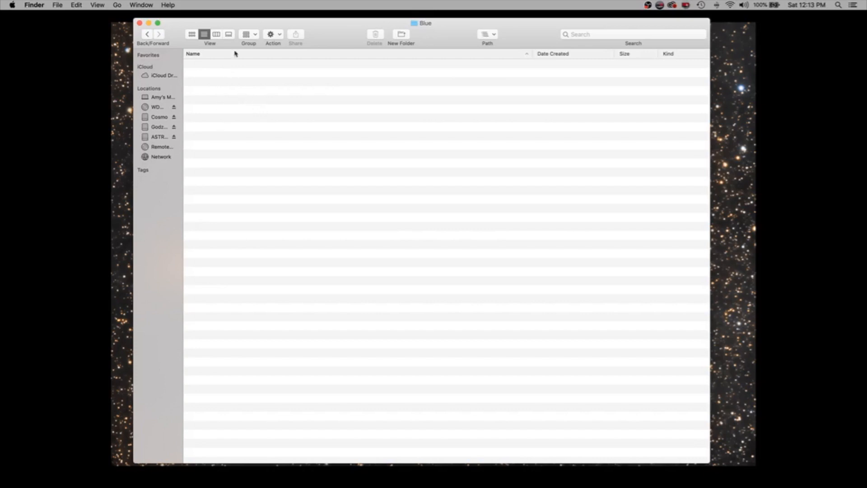
{"action": "left_click", "coordinate": [277, 35]}
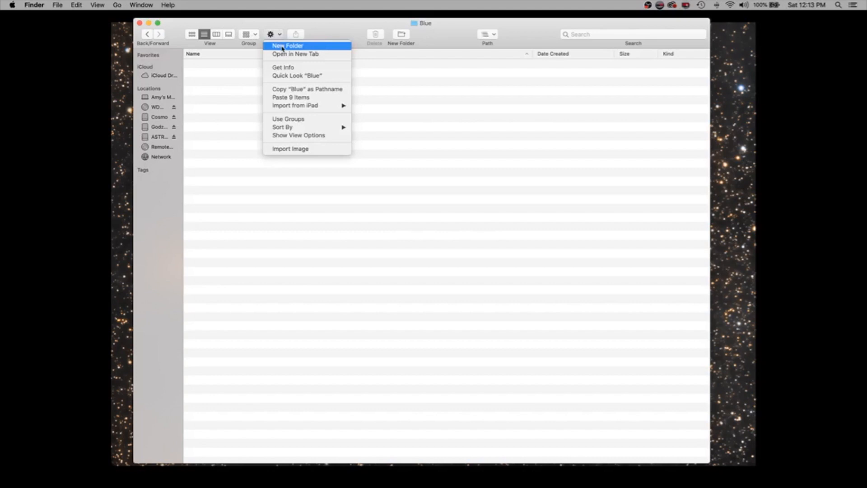
{"action": "left_click", "coordinate": [281, 46]}
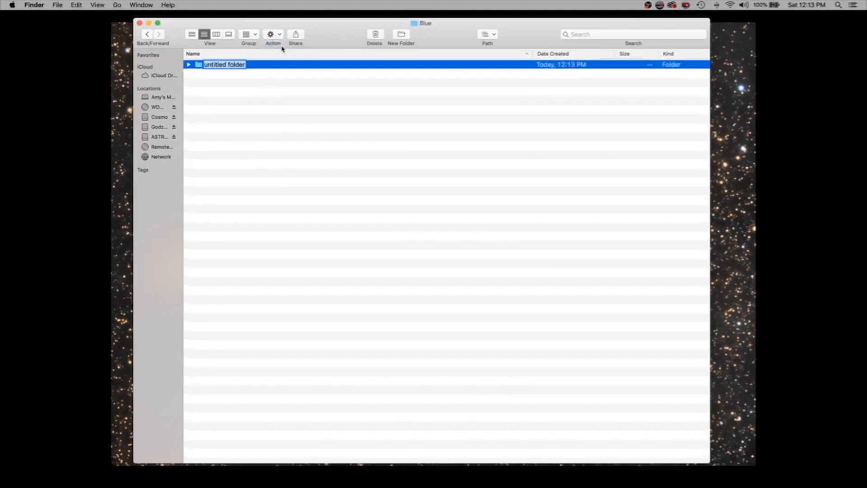
{"action": "type", "text": "Bl"}
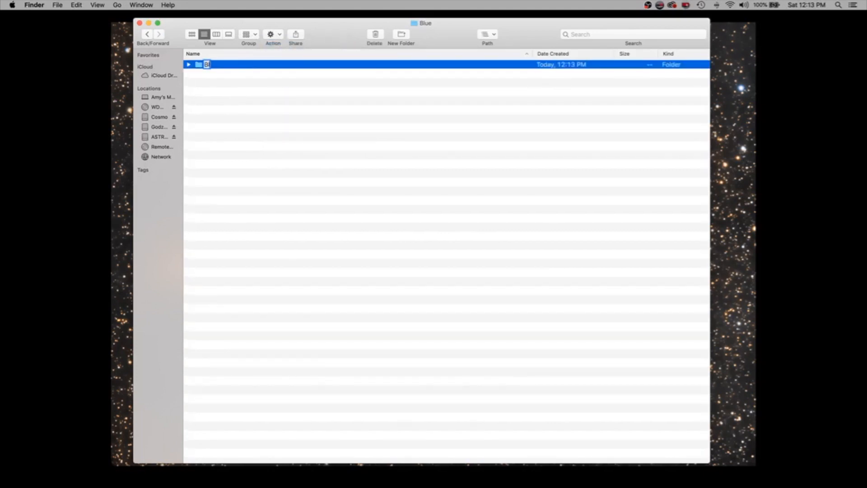
{"action": "type", "text": "ue_0Raw"}
{"action": "key", "text": "Return"}
Create folders named "Blue_Cal" and "Blue_Cal_CC" inside the Blue folder
{"action": "left_click", "coordinate": [277, 39]}
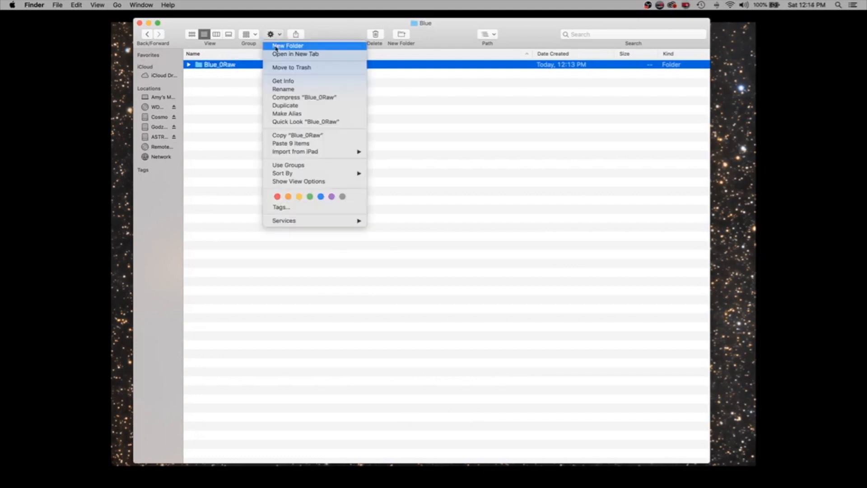
{"action": "left_click", "coordinate": [276, 43]}
{"action": "type", "text": "Blu"}
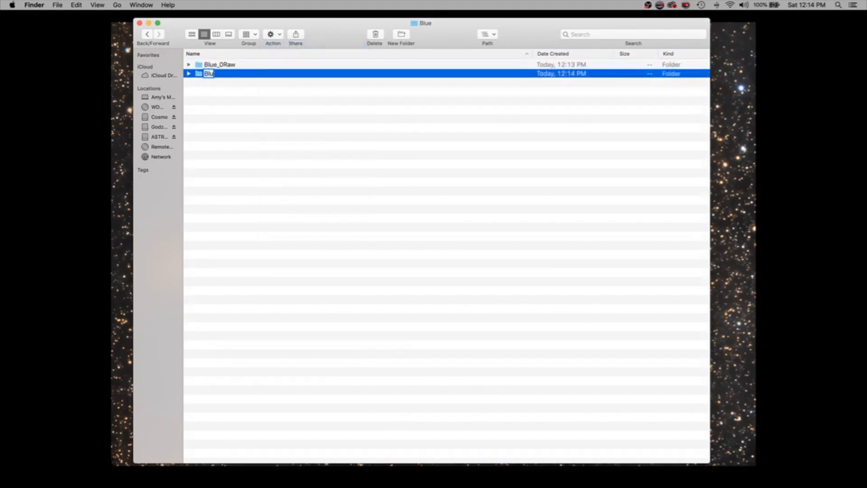
{"action": "type", "text": "e_Cal"}
{"action": "key", "text": "Return"}
{"action": "left_click", "coordinate": [271, 34]}
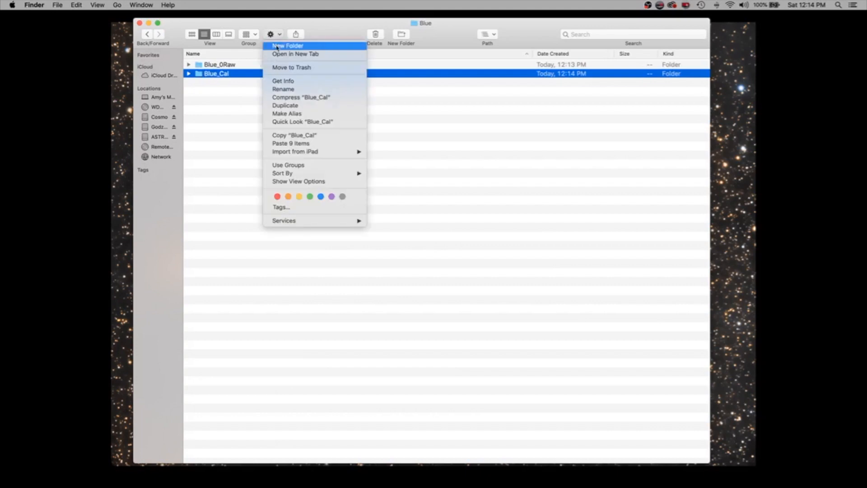
{"action": "left_click", "coordinate": [277, 46]}
{"action": "type", "text": "Blu"}
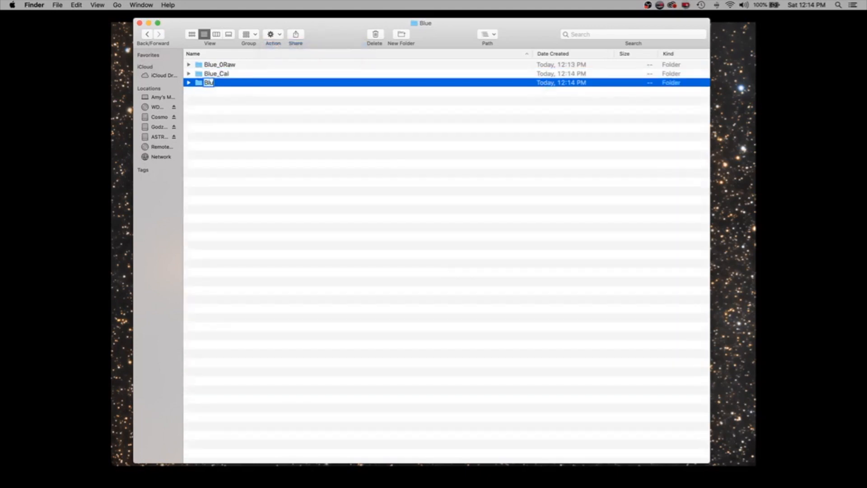
{"action": "type", "text": "e_Cal_CC"}
{"action": "key", "text": "Return"}
Create a folder named "Blue_Cal_CC_Apr" inside the Blue folder
{"action": "left_click", "coordinate": [270, 35]}
{"action": "left_click", "coordinate": [273, 46]}
{"action": "type", "text": "Blue_C"}
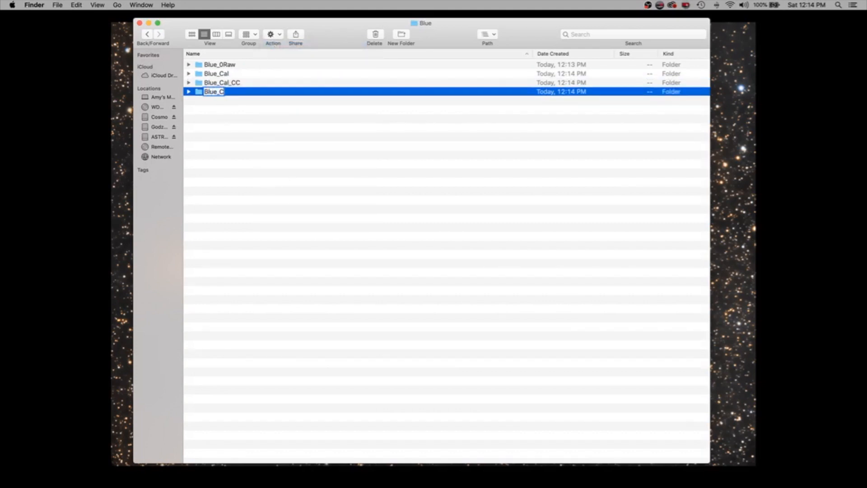
{"action": "type", "text": "al_CC_Apr"}
{"action": "key", "text": "Return"}
Create a folder named "Blue_Cal_CC_Apr_Reg-Norm-Driz" inside the Blue folder
{"action": "left_click", "coordinate": [271, 35]}
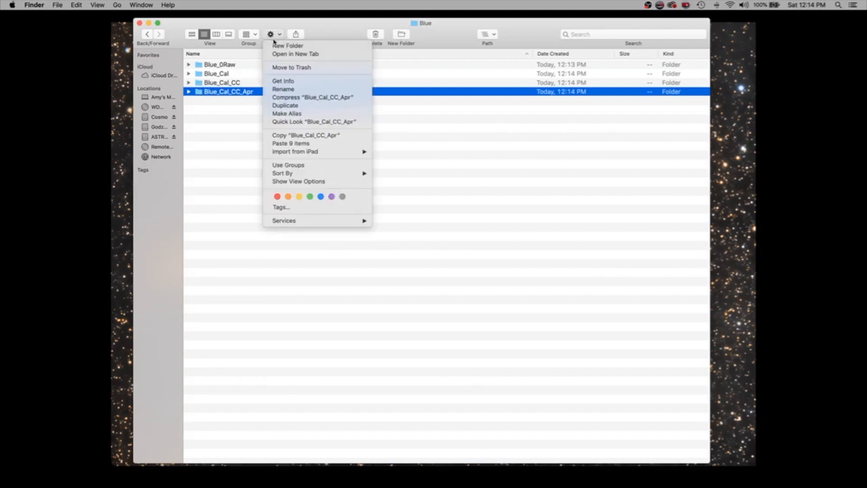
{"action": "left_click", "coordinate": [274, 45]}
{"action": "type", "text": "Blue_Cal_CC_Apr"}
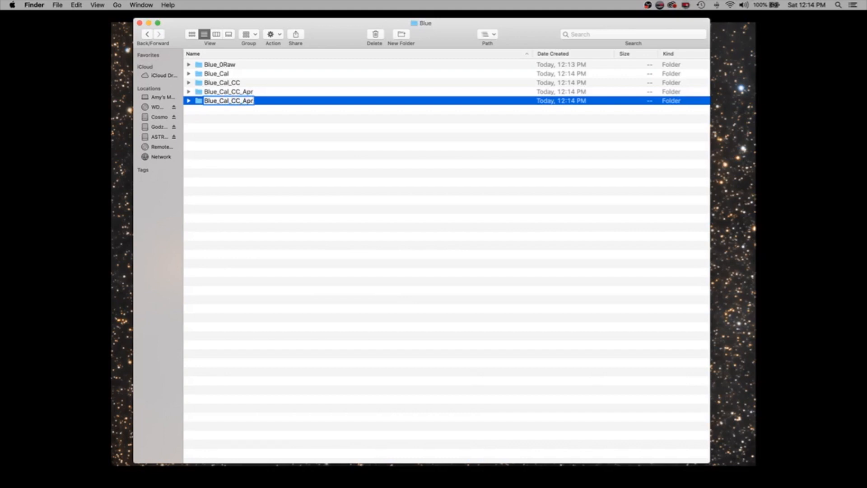
{"action": "type", "text": "_Reg-Norm-Driz"}
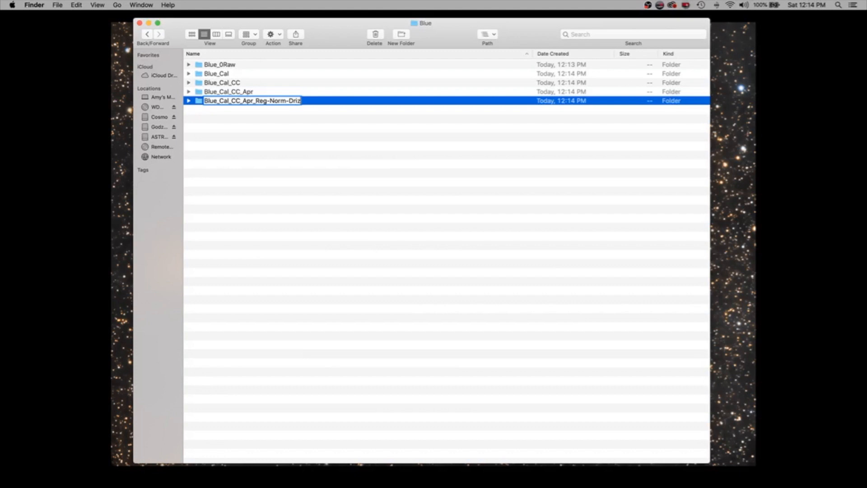
{"action": "key", "text": "Return"}
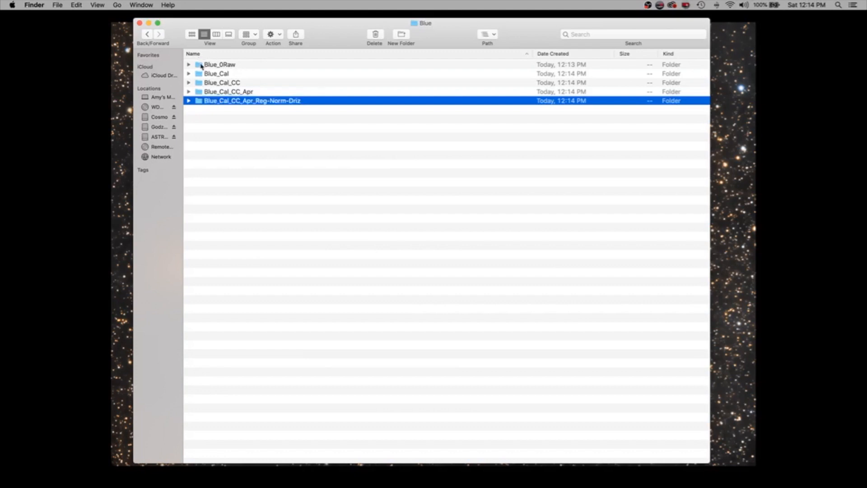
Copy all five processing-stage subfolders of the Blue folder into the Green folder
{"action": "left_click", "coordinate": [248, 131]}
{"action": "left_click_drag", "start_coordinate": [286, 107], "coordinate": [228, 67]}
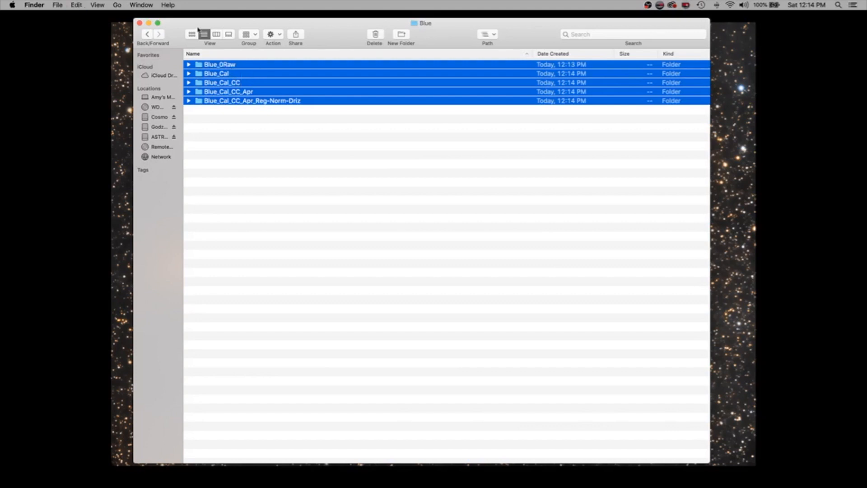
{"action": "left_click", "coordinate": [147, 34]}
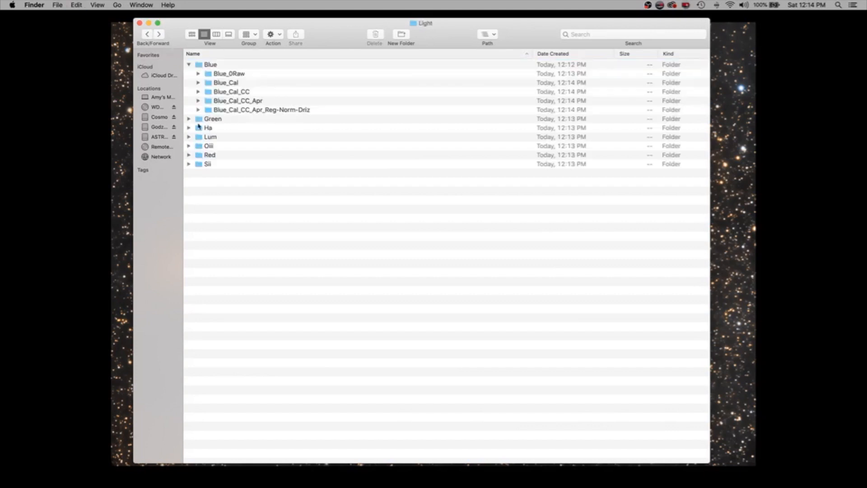
{"action": "double_click", "coordinate": [204, 119]}
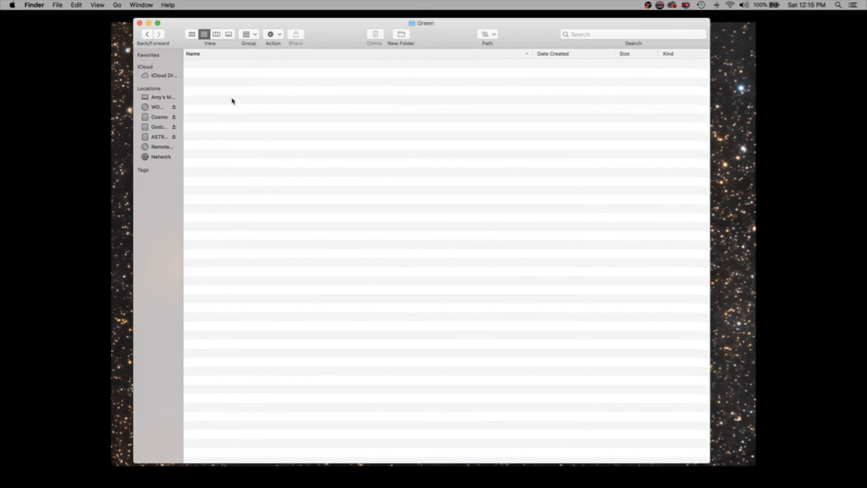
{"action": "key", "text": "super+v"}
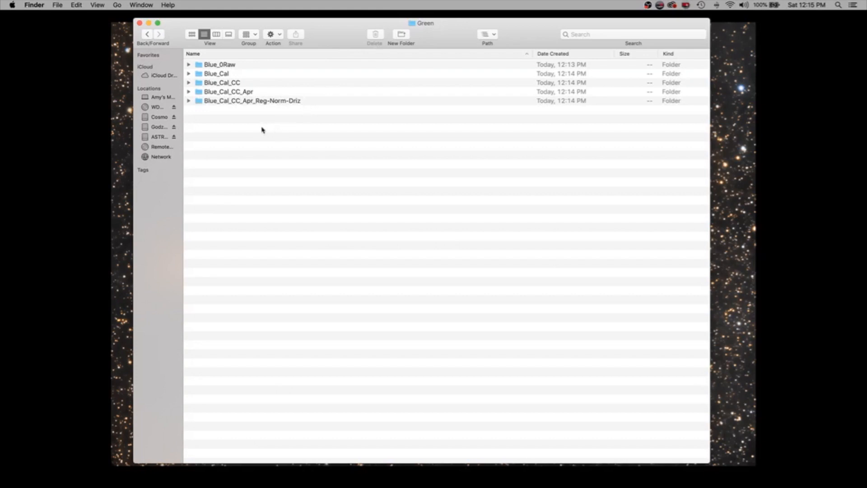
Batch rename the five copied folders in Green, replacing the text "Blue" with "Green"
{"action": "left_click_drag", "start_coordinate": [285, 126], "coordinate": [221, 68]}
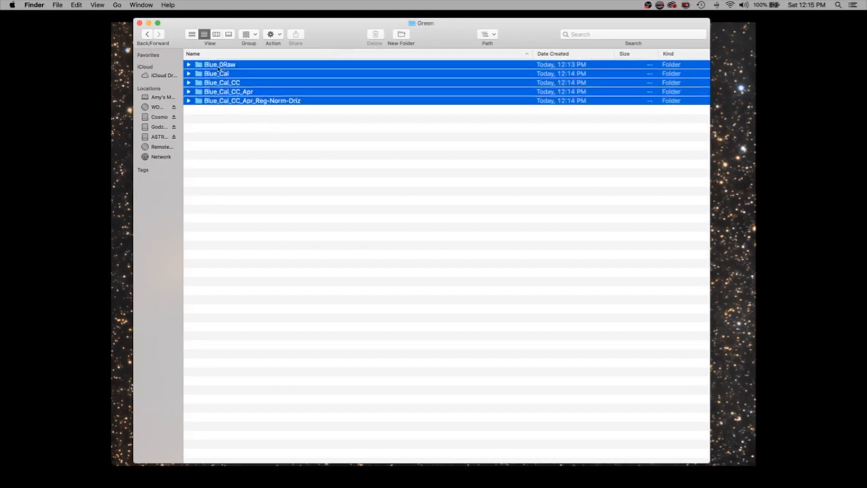
{"action": "left_click", "coordinate": [280, 36]}
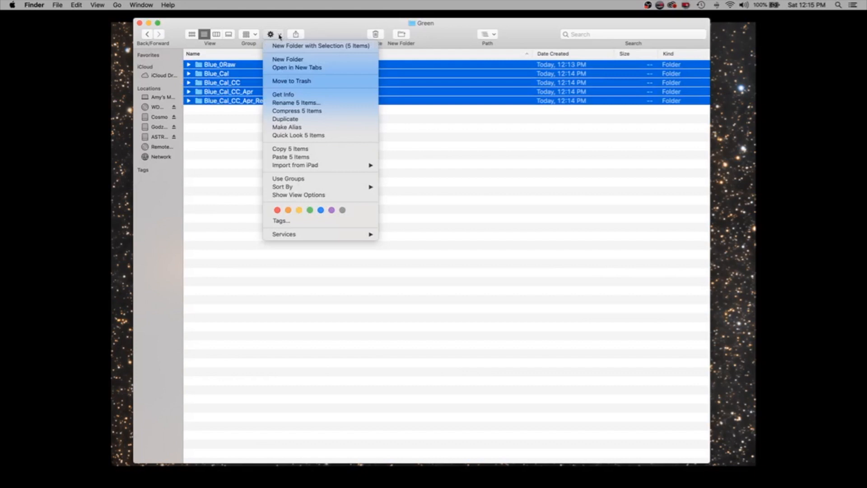
{"action": "left_click", "coordinate": [296, 104]}
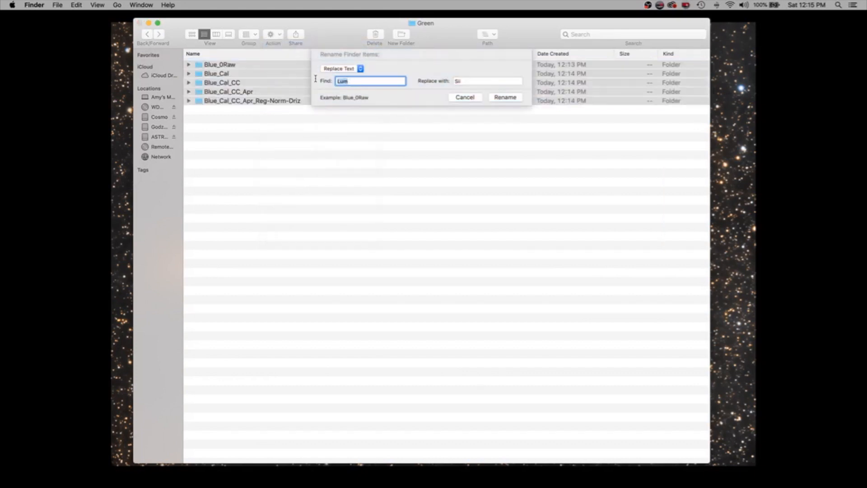
{"action": "type", "text": "Blue"}
{"action": "left_click", "coordinate": [479, 83]}
{"action": "key", "text": "BackSpace"}
{"action": "key", "text": "BackSpace"}
{"action": "key", "text": "BackSpace"}
{"action": "type", "text": "Green"}
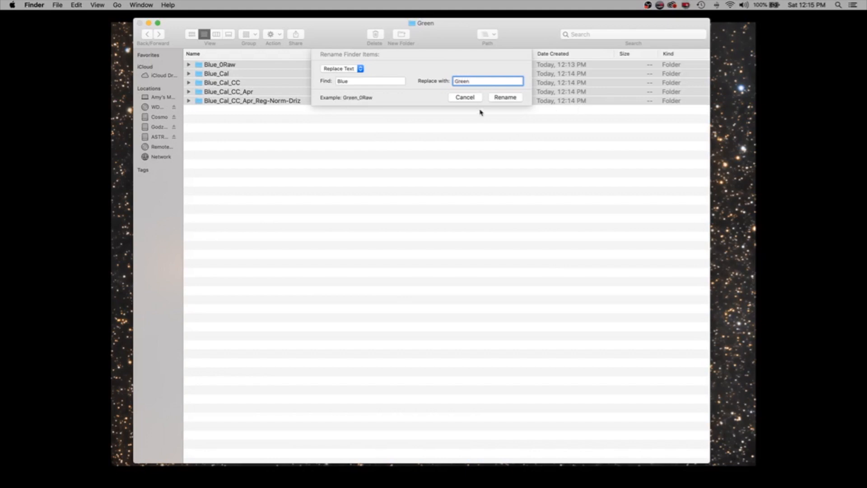
{"action": "left_click", "coordinate": [497, 98]}
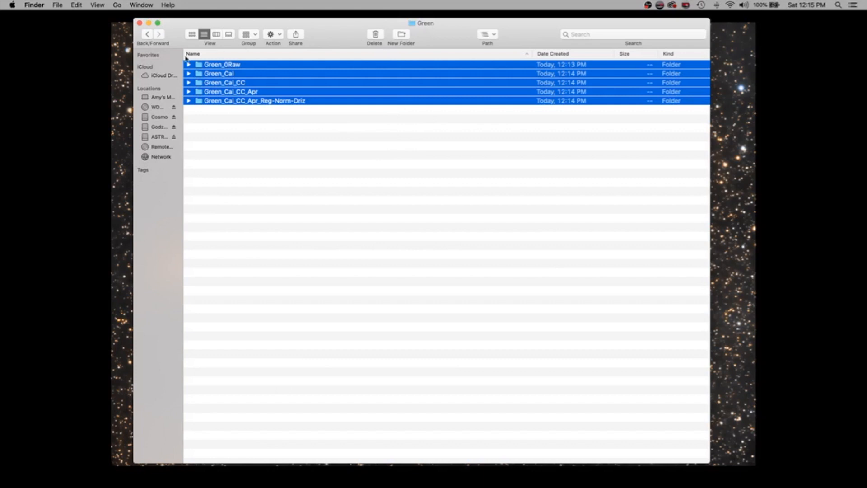
Return to the Light folder, show Green's contents, and paste the five copied Blue subfolders into the Ha folder
{"action": "left_click", "coordinate": [148, 35]}
{"action": "left_click", "coordinate": [189, 119]}
{"action": "left_click", "coordinate": [210, 174]}
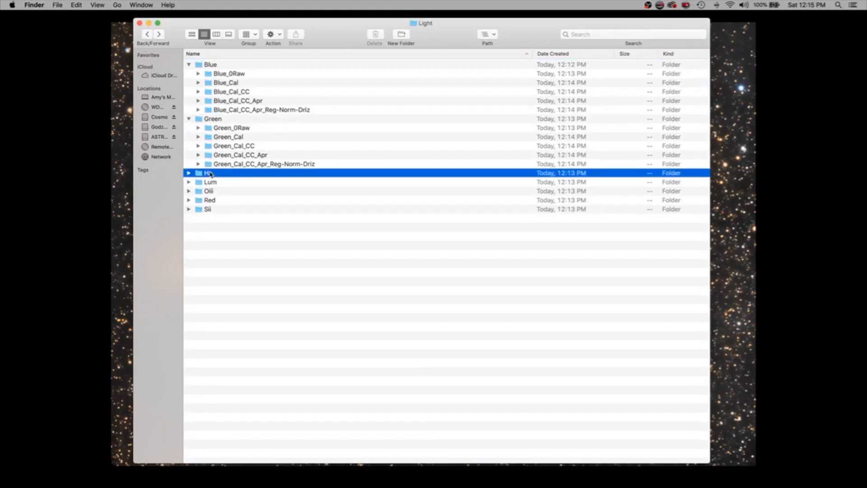
{"action": "double_click", "coordinate": [211, 173]}
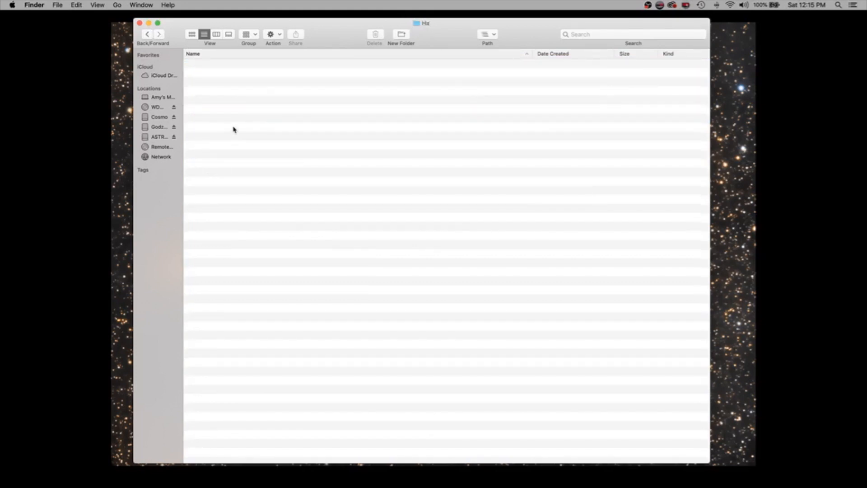
{"action": "key", "text": "super+v"}
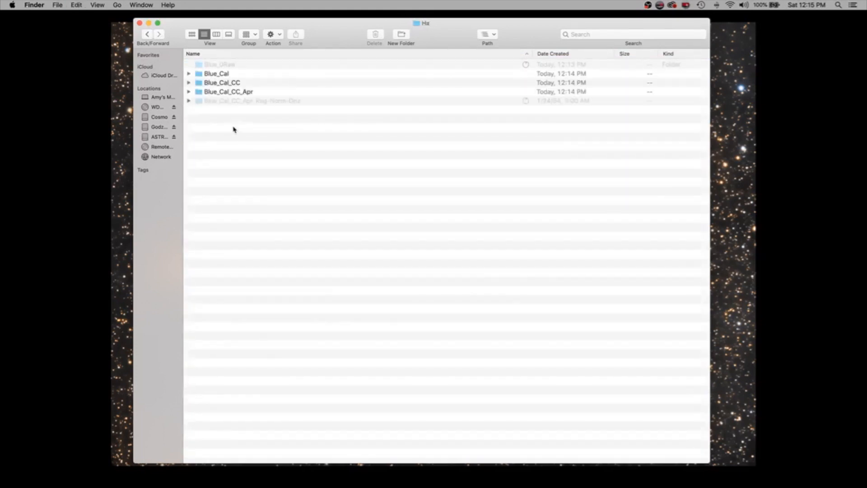
Batch rename the five copied folders in Ha, replacing the text "Blue" with "Ha"
{"action": "left_click_drag", "start_coordinate": [289, 132], "coordinate": [227, 68]}
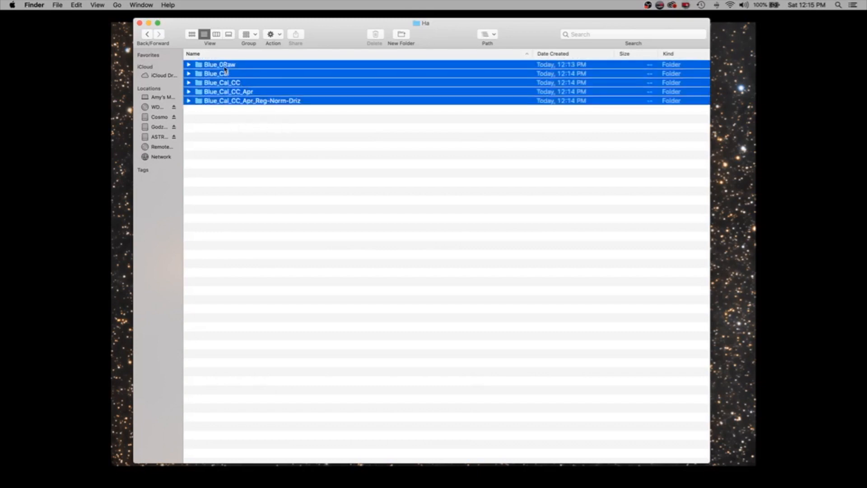
{"action": "left_click", "coordinate": [276, 35]}
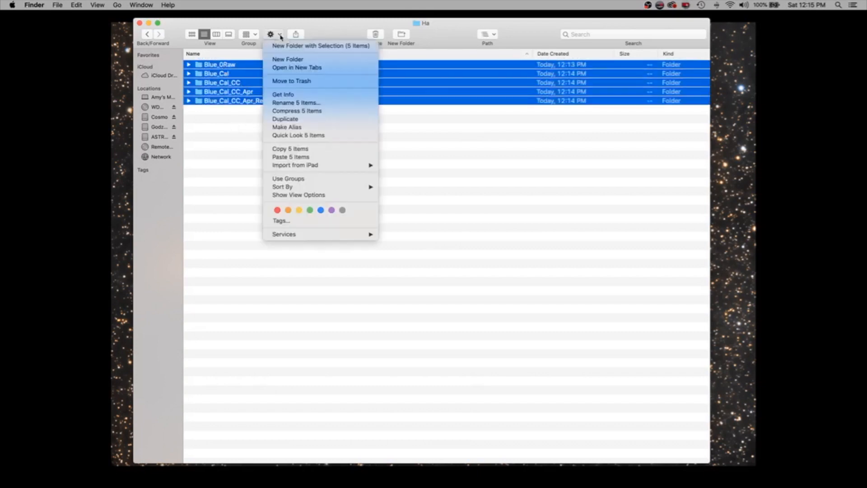
{"action": "left_click", "coordinate": [293, 103]}
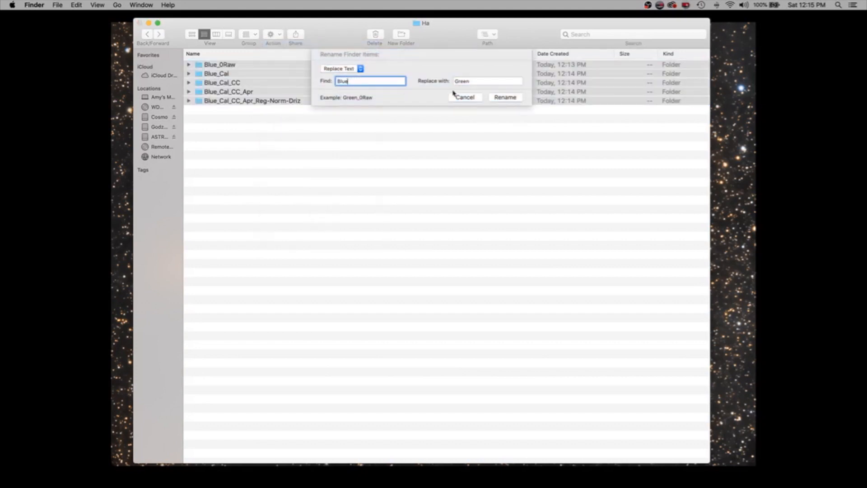
{"action": "key", "text": "Tab"}
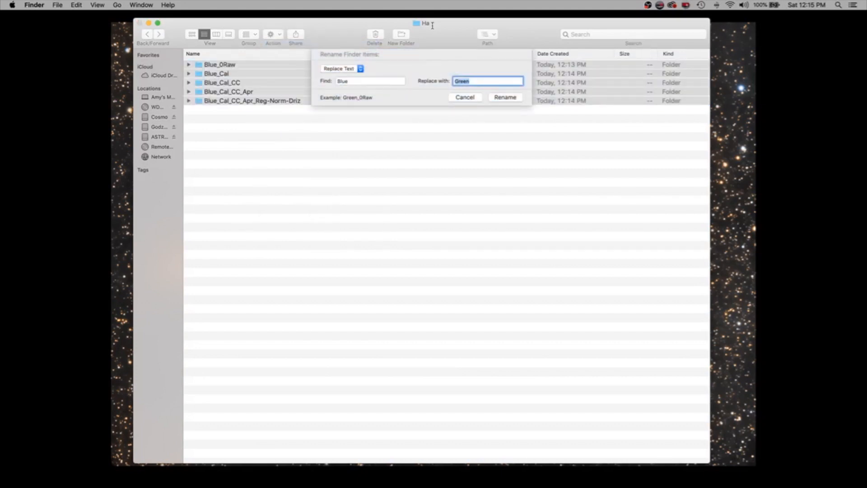
{"action": "type", "text": "Ha"}
{"action": "left_click", "coordinate": [500, 99]}
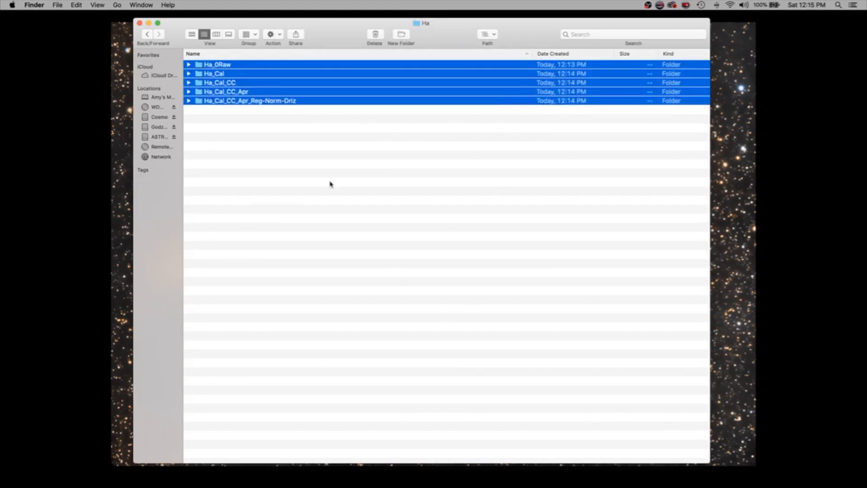
{"action": "left_click", "coordinate": [311, 134]}
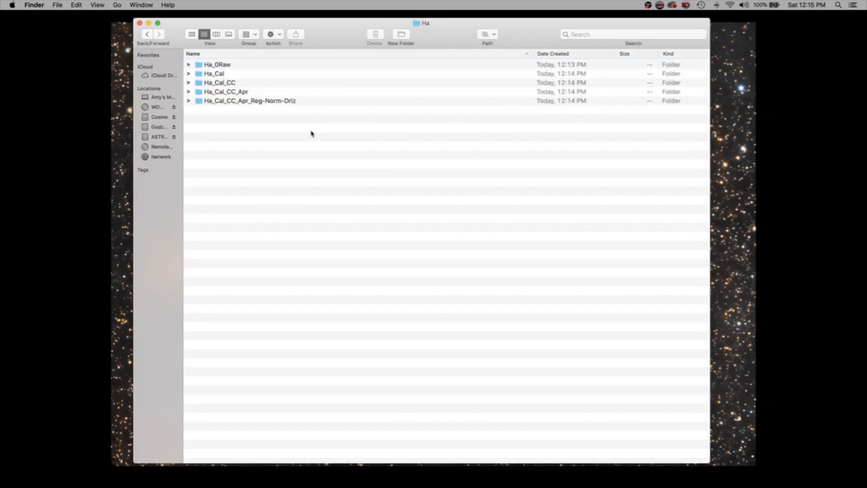
Return to the Light folder, show Ha's contents, and paste the five copied Blue subfolders into the Lum folder
{"action": "left_click", "coordinate": [147, 35]}
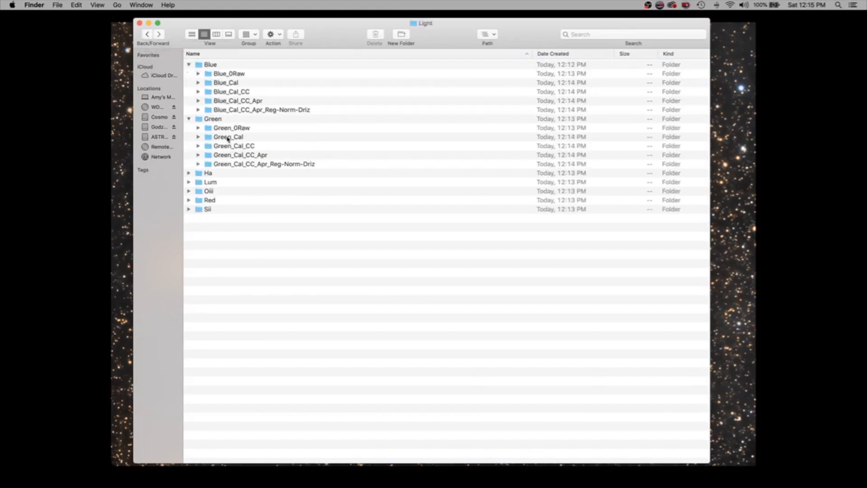
{"action": "left_click", "coordinate": [189, 174]}
{"action": "double_click", "coordinate": [211, 227]}
{"action": "key", "text": "super+v"}
Batch rename the five copied folders in Lum, replacing the text "Blue" with "Lum"
{"action": "key", "text": "super+a"}
{"action": "left_click", "coordinate": [271, 35]}
{"action": "left_click", "coordinate": [280, 101]}
{"action": "type", "text": "Lum"}
{"action": "key", "text": "Return"}
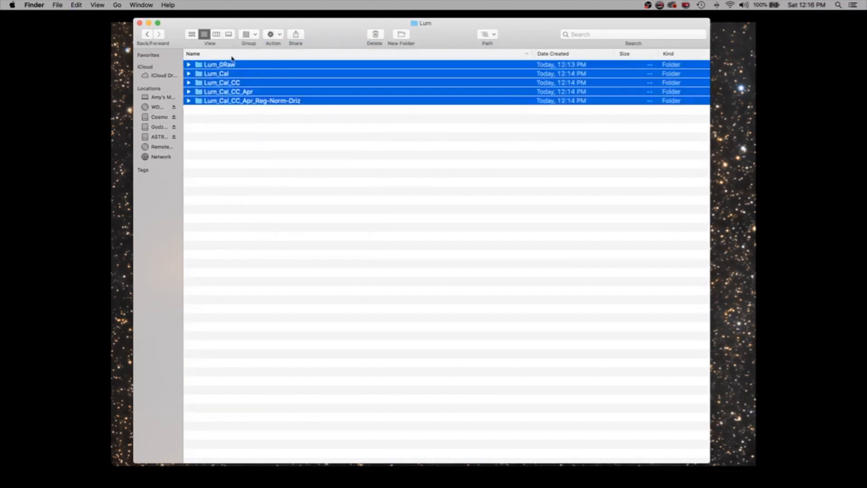
Return to the Light folder, show Lum's contents, and paste the five copied Blue subfolders into the Oiii folder
{"action": "left_click", "coordinate": [147, 35]}
{"action": "left_click", "coordinate": [189, 227]}
{"action": "double_click", "coordinate": [208, 281]}
{"action": "key", "text": "super+v"}
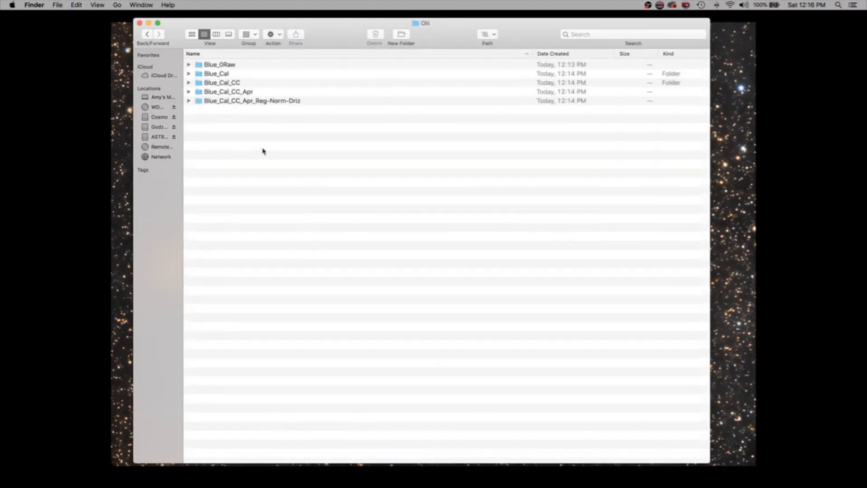
Batch rename the five copied folders in Oiii, replacing the text "Blue" with "Oiii"
{"action": "key", "text": "super+a"}
{"action": "left_click", "coordinate": [271, 35]}
{"action": "left_click", "coordinate": [285, 101]}
{"action": "key", "text": "Tab"}
{"action": "type", "text": "Oiii"}
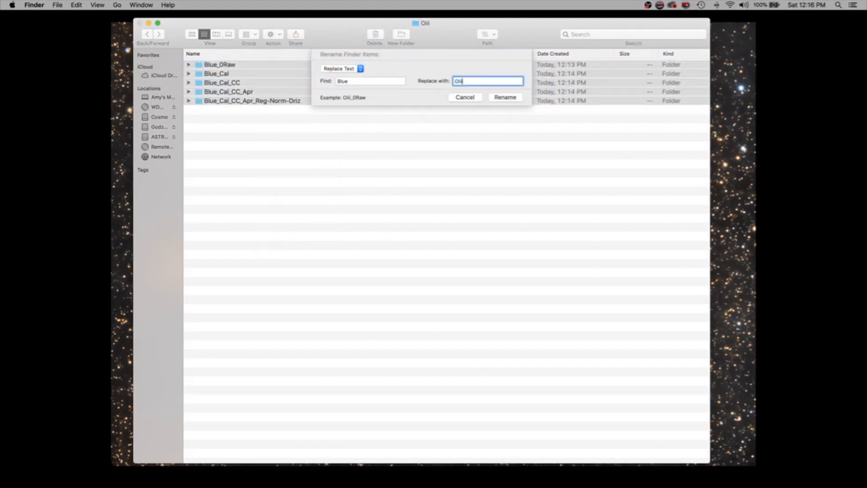
{"action": "key", "text": "Return"}
Return to the Light folder and paste the five copied Blue subfolders into the Red folder
{"action": "left_click", "coordinate": [147, 35]}
{"action": "double_click", "coordinate": [212, 290]}
{"action": "key", "text": "super+v"}
Batch rename the five copied folders in Red, replacing the text "Blue" with "Red"
{"action": "key", "text": "super+a"}
{"action": "left_click", "coordinate": [272, 35]}
{"action": "left_click", "coordinate": [284, 101]}
{"action": "key", "text": "Tab"}
{"action": "type", "text": "Red"}
{"action": "key", "text": "Return"}
Return to the Light folder and paste the five copied Blue subfolders into the Sii folder
{"action": "left_click", "coordinate": [148, 35]}
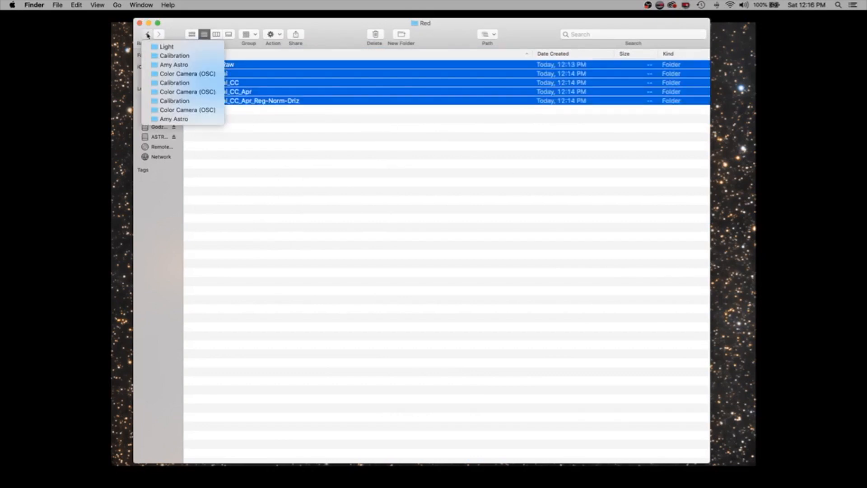
{"action": "left_click", "coordinate": [148, 35]}
{"action": "double_click", "coordinate": [192, 343]}
{"action": "key", "text": "super+v"}
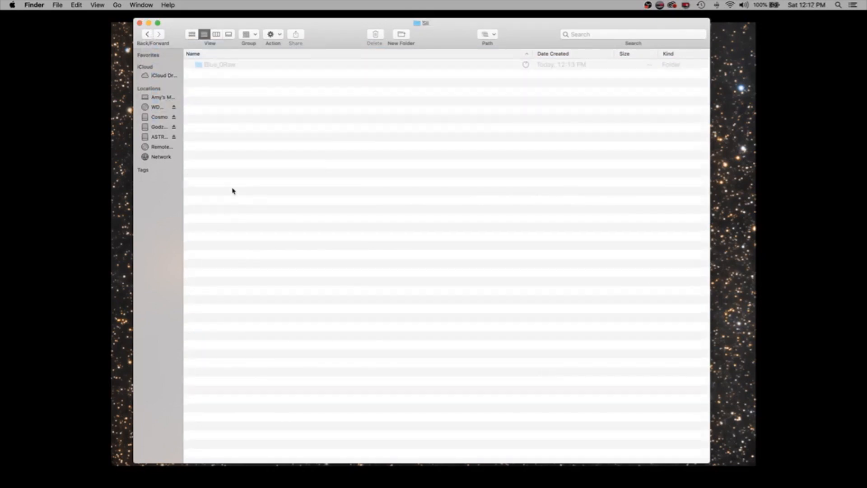
Batch rename the five copied folders in Sii, replacing the text "Blue" with "Sii", and return to the Light folder
{"action": "left_click", "coordinate": [272, 34]}
{"action": "left_click", "coordinate": [285, 101]}
{"action": "key", "text": "Tab"}
{"action": "type", "text": "Sii"}
{"action": "key", "text": "Return"}
{"action": "left_click", "coordinate": [148, 34]}
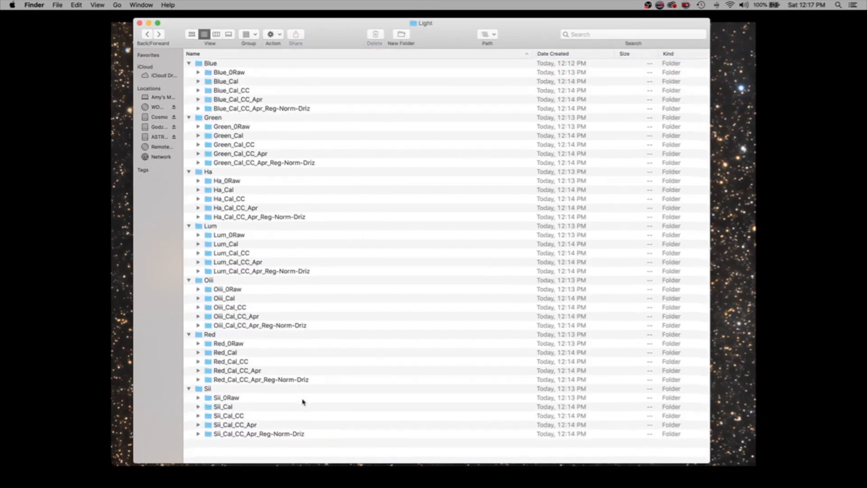
Go back to the Calibration folder and expand Light to review the subfolders of every filter
{"action": "left_click", "coordinate": [148, 35]}
{"action": "left_click", "coordinate": [148, 36]}
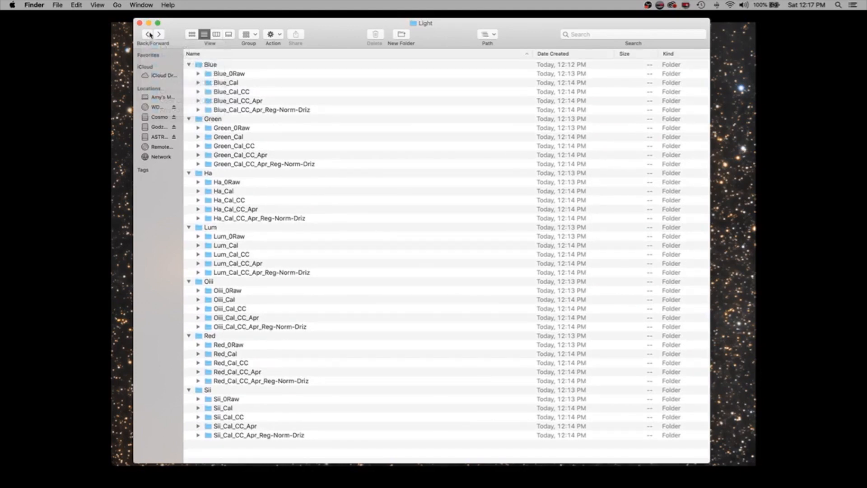
{"action": "left_click_drag", "start_coordinate": [176, 30], "coordinate": [175, 29]}
{"action": "left_click", "coordinate": [144, 37]}
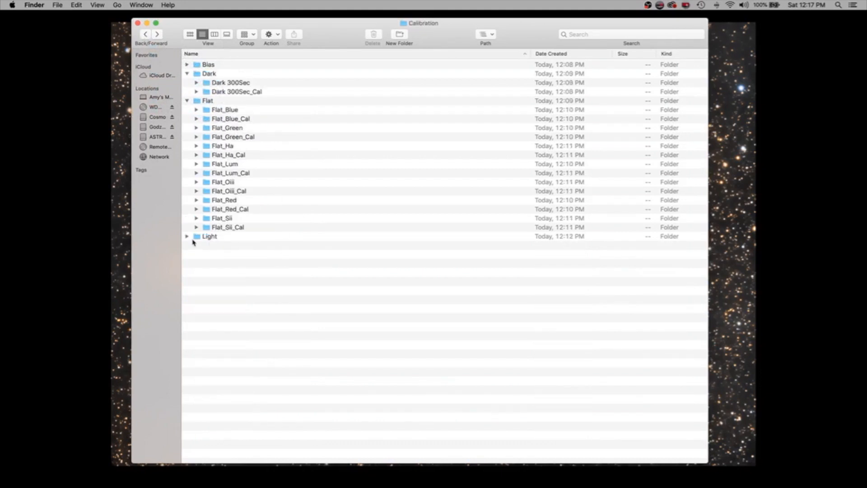
{"action": "left_click", "coordinate": [187, 236]}
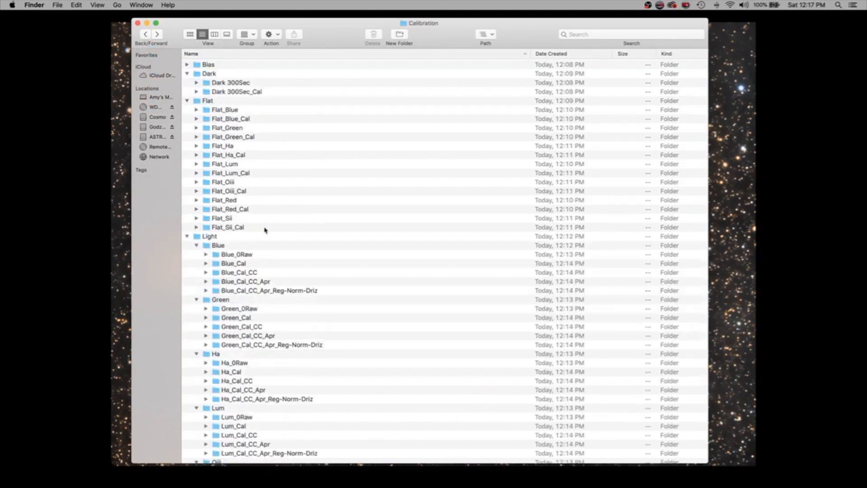
{"action": "scroll", "coordinate": [260, 268], "scroll_direction": "down", "scroll_amount": 8}
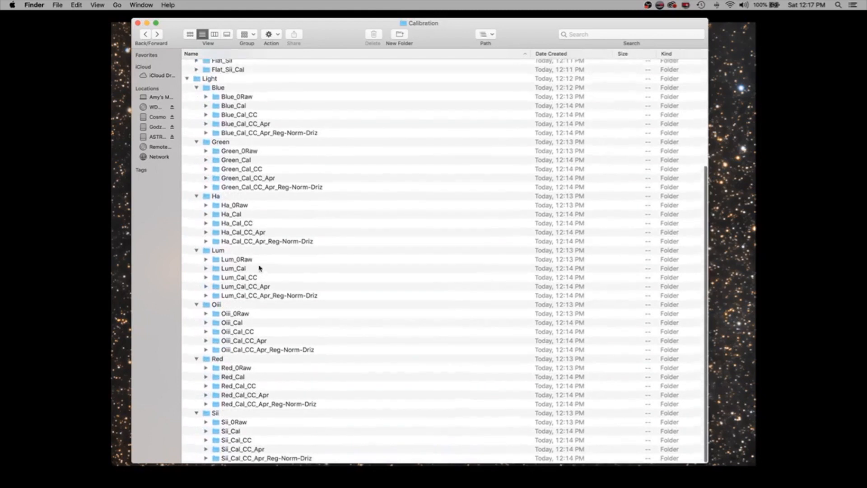
{"action": "scroll", "coordinate": [260, 268], "scroll_direction": "up", "scroll_amount": 8}
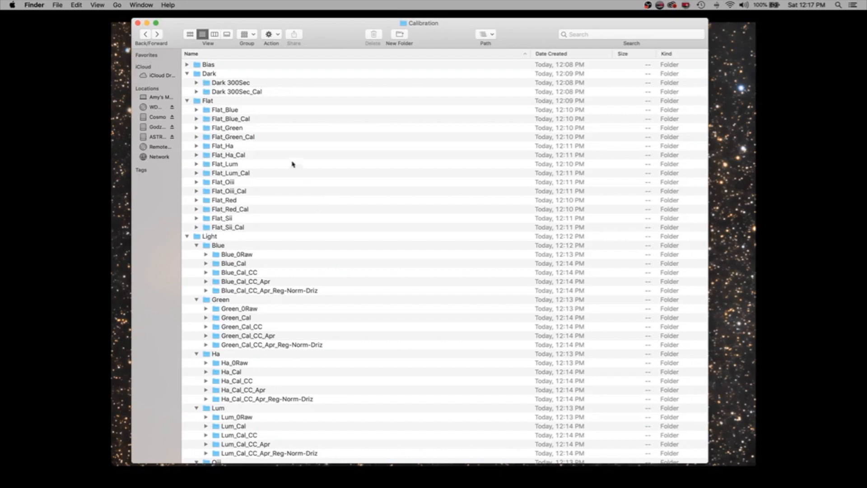
Collapse the Flat, Dark and Light folders in the Calibration folder
{"action": "left_click", "coordinate": [186, 101]}
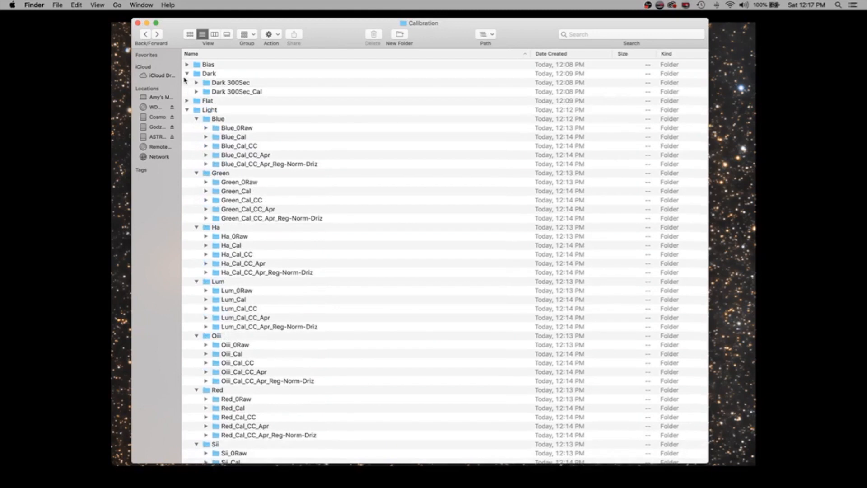
{"action": "left_click", "coordinate": [186, 75]}
{"action": "left_click", "coordinate": [186, 93]}
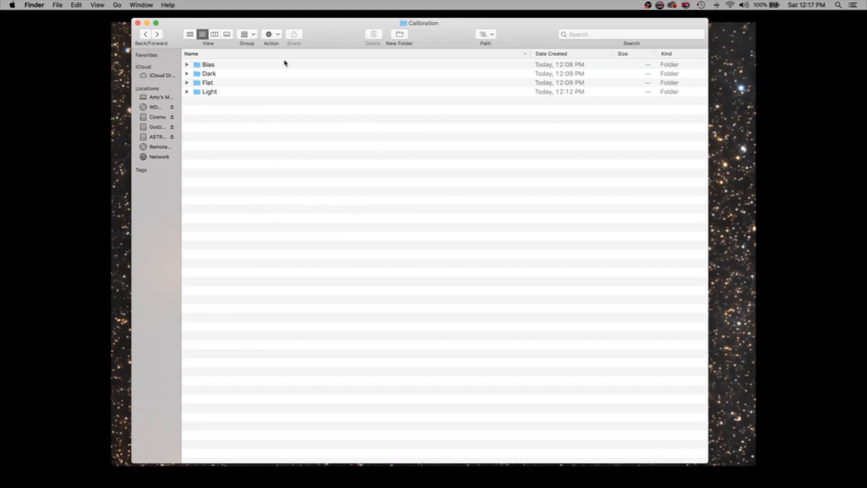
Create a folder named "~Edit" inside the Calibration folder
{"action": "left_click", "coordinate": [276, 35]}
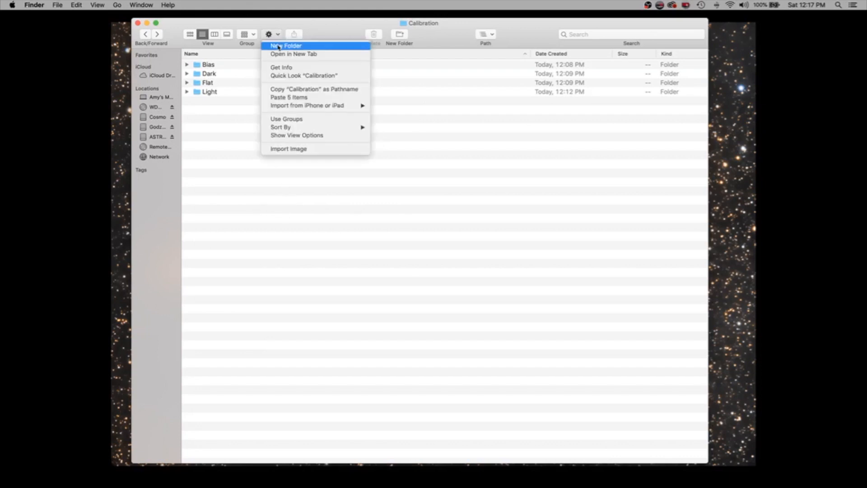
{"action": "left_click", "coordinate": [279, 46]}
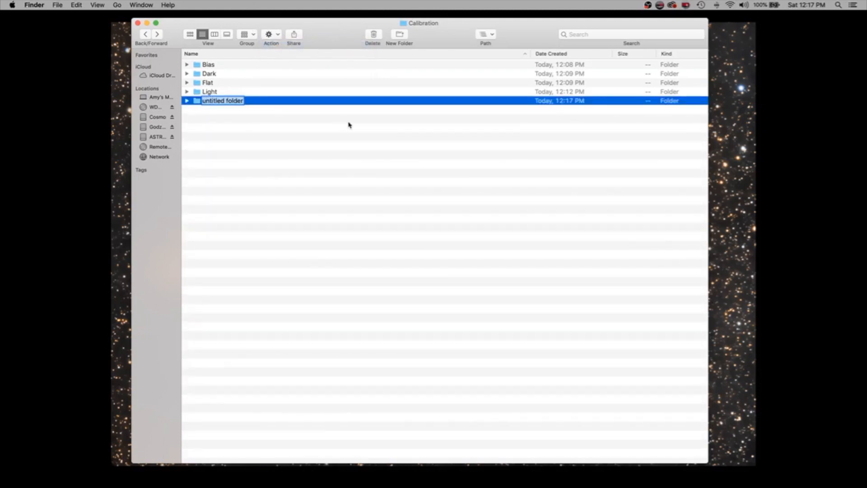
{"action": "key", "text": "BackSpace"}
{"action": "type", "text": "~Edit"}
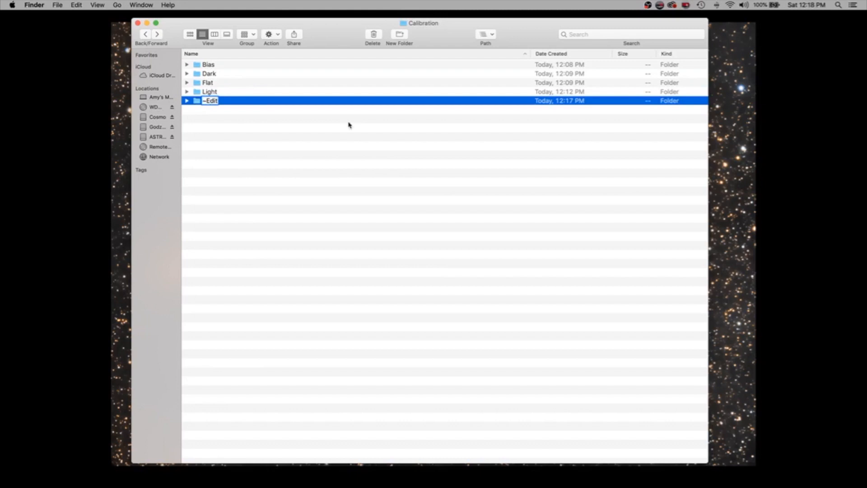
{"action": "key", "text": "Return"}
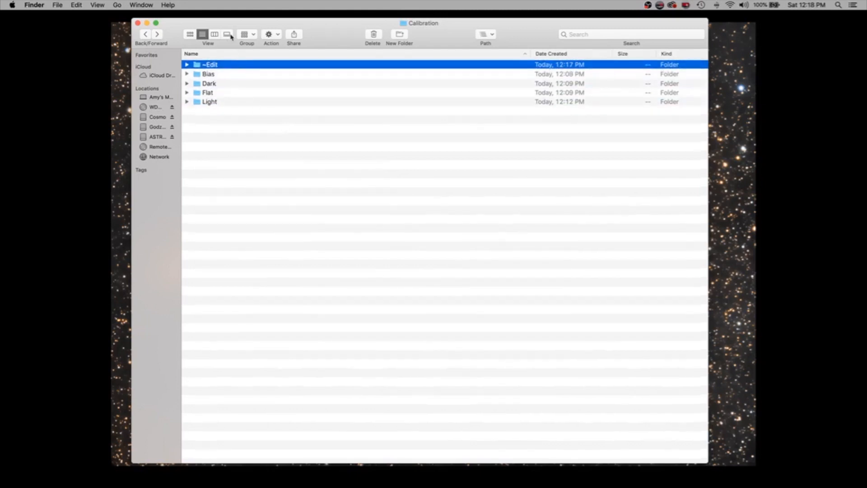
Create a folder named "~~Prints" inside the Calibration folder
{"action": "left_click", "coordinate": [276, 35]}
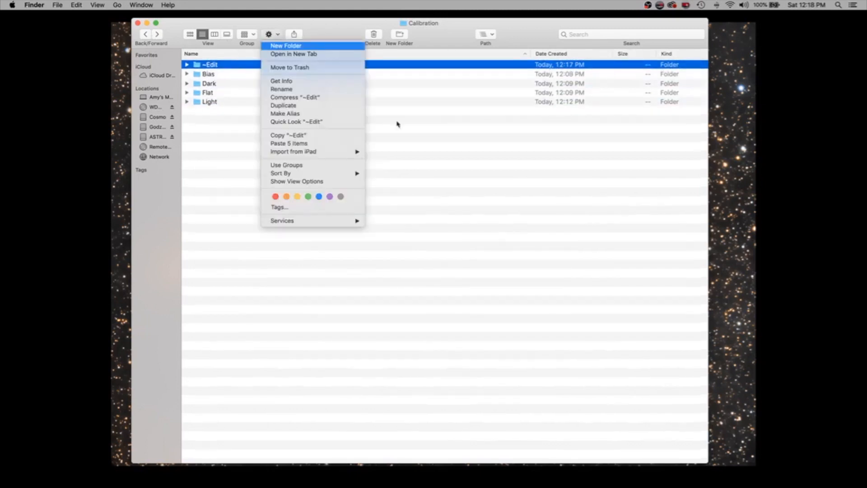
{"action": "key", "text": "Return"}
{"action": "type", "text": "~~Prints"}
{"action": "key", "text": "Return"}
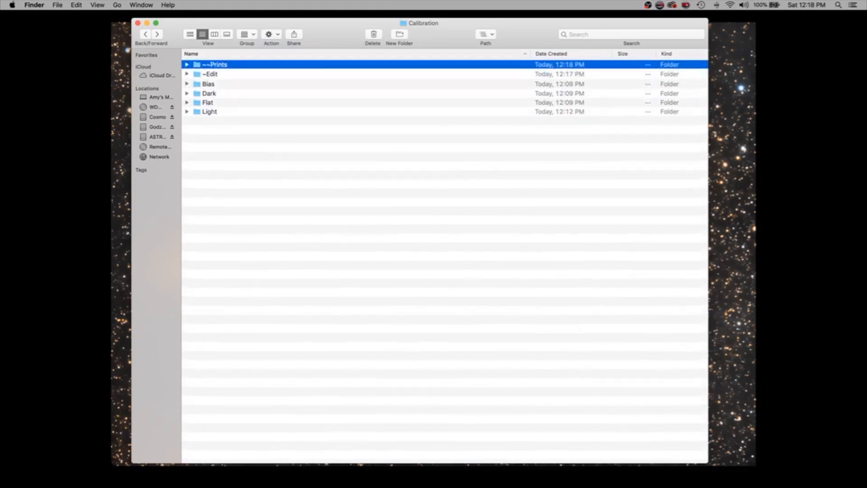
{"action": "left_click", "coordinate": [304, 146]}
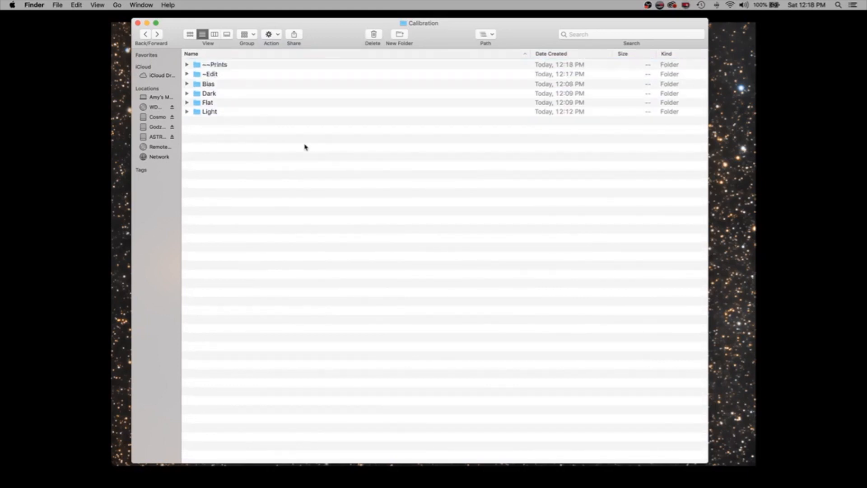
Create a folder named "Stack" inside the Calibration folder
{"action": "left_click", "coordinate": [274, 35]}
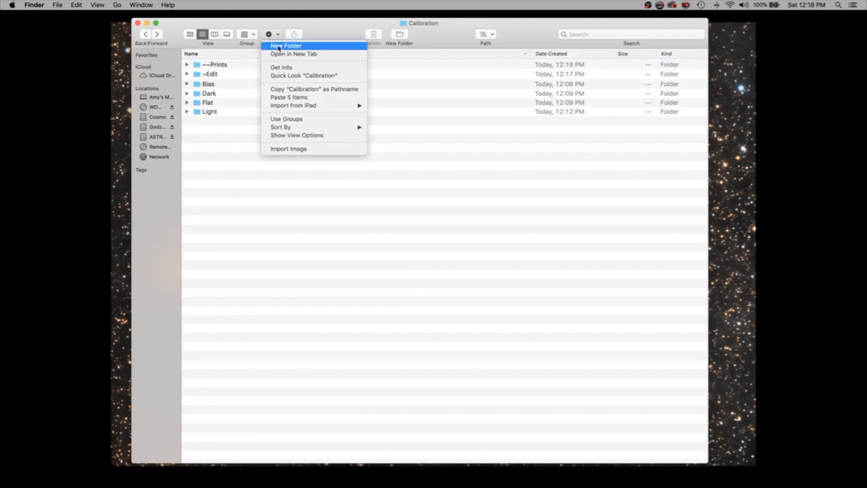
{"action": "left_click", "coordinate": [279, 46]}
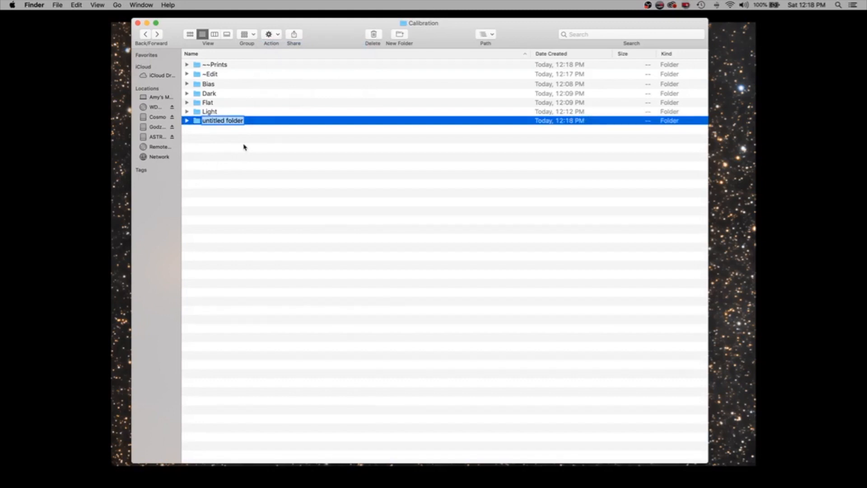
{"action": "type", "text": "Stack"}
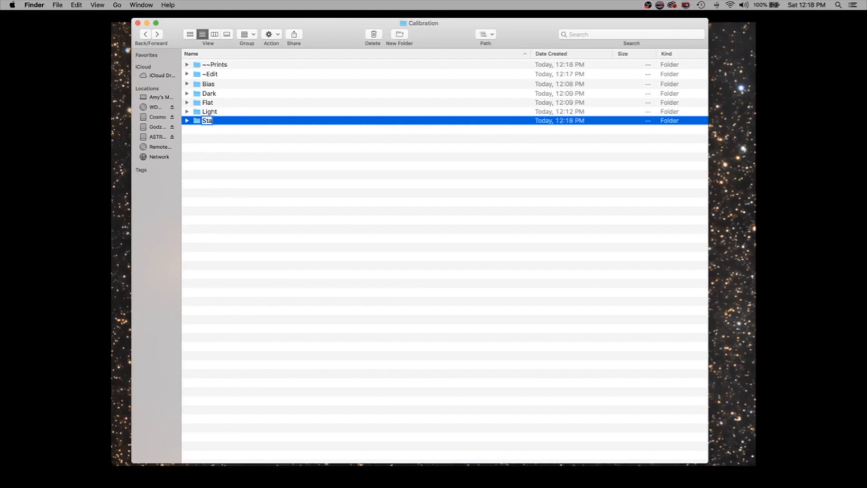
{"action": "key", "text": "Return"}
Open the Stack folder and create a folder named "Reg" inside it
{"action": "double_click", "coordinate": [249, 122]}
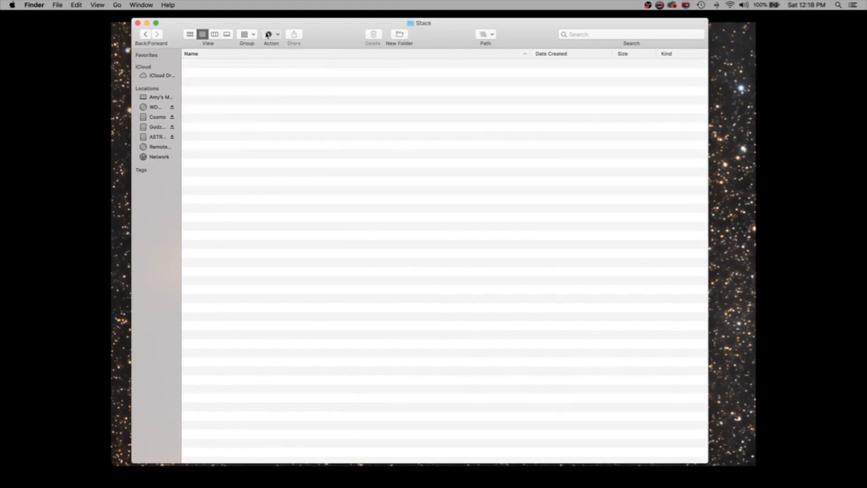
{"action": "left_click", "coordinate": [269, 35]}
{"action": "left_click", "coordinate": [274, 45]}
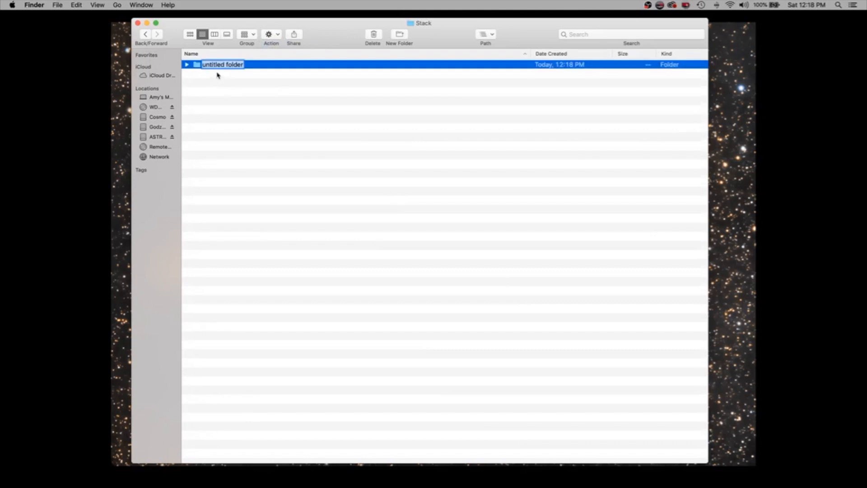
{"action": "type", "text": "Reg"}
{"action": "key", "text": "Return"}
Return to the Calibration folder and expand Stack, Light, Flat and Dark to review the complete mono camera folder structure
{"action": "left_click", "coordinate": [145, 35]}
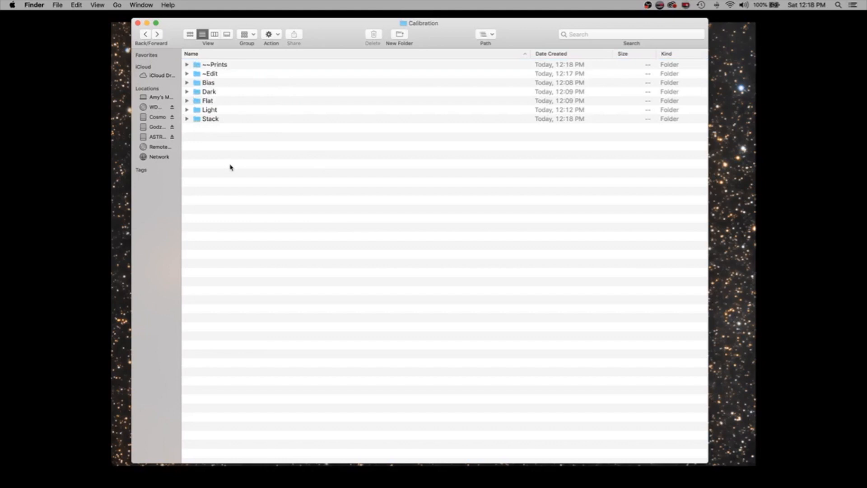
{"action": "left_click", "coordinate": [187, 119]}
{"action": "left_click", "coordinate": [187, 110], "text": "alt"}
{"action": "left_click", "coordinate": [187, 100]}
{"action": "left_click", "coordinate": [187, 92]}
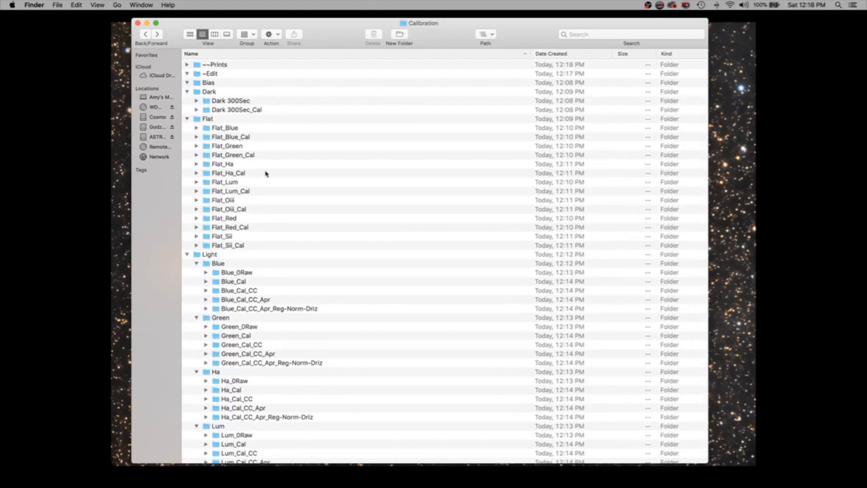
{"action": "scroll", "coordinate": [266, 174], "scroll_direction": "down", "scroll_amount": 5}
{"action": "scroll", "coordinate": [265, 174], "scroll_direction": "up", "scroll_amount": 1}
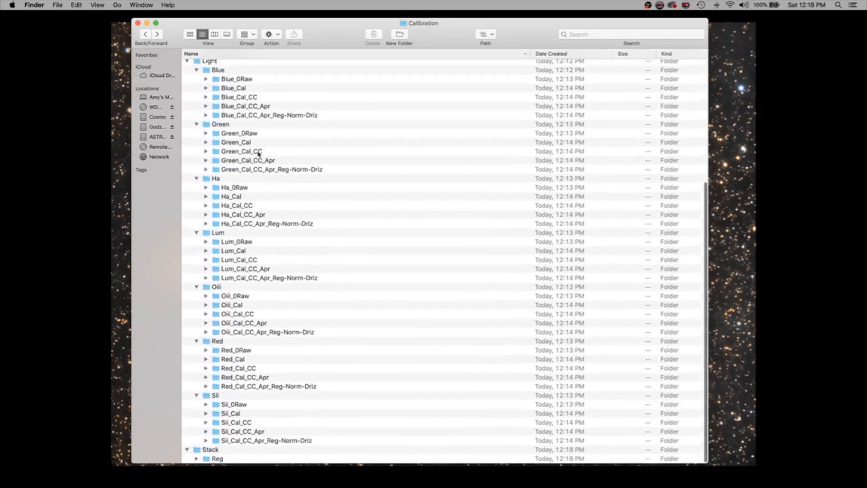
Go back to the parent folder holding both camera templates and collapse the Mono Camera folder
{"action": "left_click", "coordinate": [144, 35]}
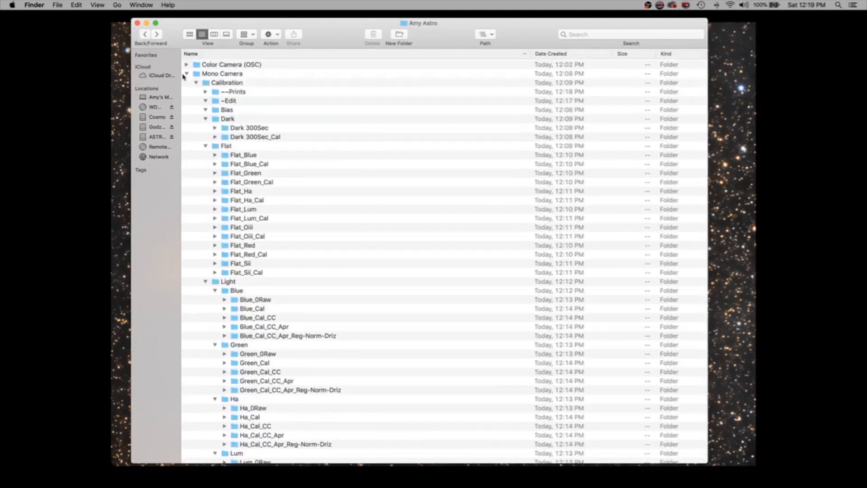
{"action": "left_click", "coordinate": [187, 74]}
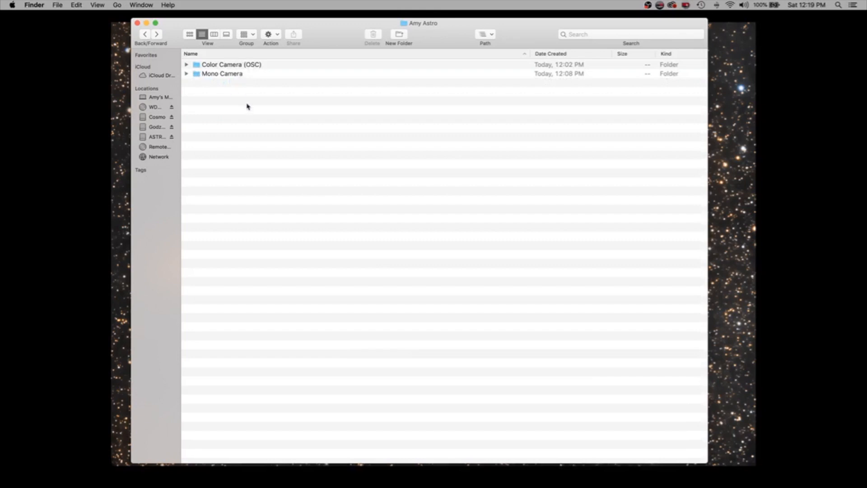
{"action": "left_click_drag", "start_coordinate": [350, 28], "coordinate": [258, 26]}
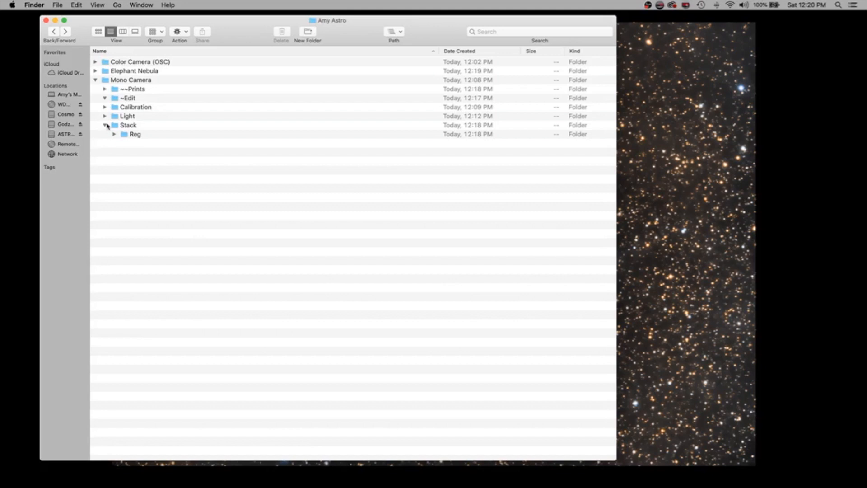
Copy the ~~Prints, ~Edit, Calibration, Light and Stack folders from Mono Camera into the Elephant Nebula folder and open that folder
{"action": "left_click", "coordinate": [105, 125]}
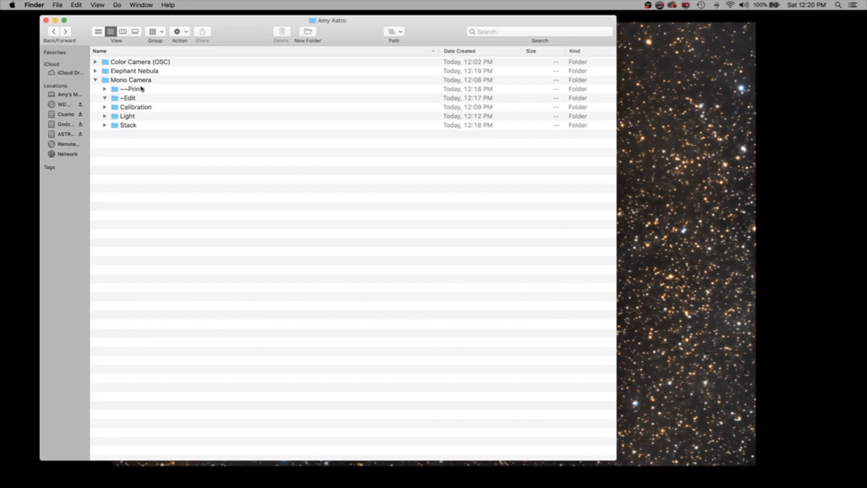
{"action": "left_click", "coordinate": [142, 116]}
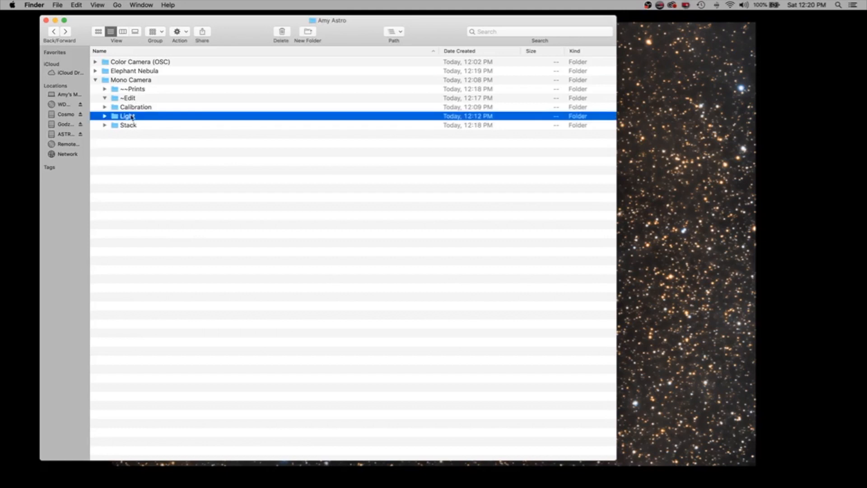
{"action": "left_click", "coordinate": [134, 126]}
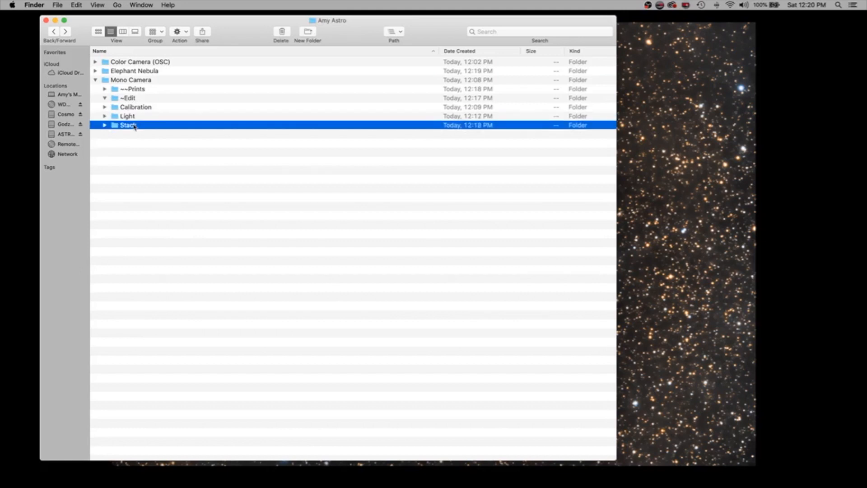
{"action": "left_click", "coordinate": [137, 82]}
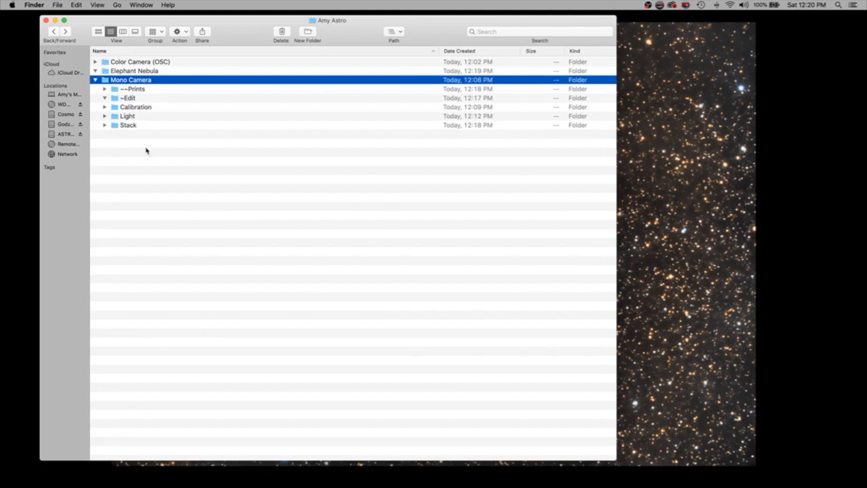
{"action": "left_click_drag", "start_coordinate": [160, 153], "coordinate": [123, 94]}
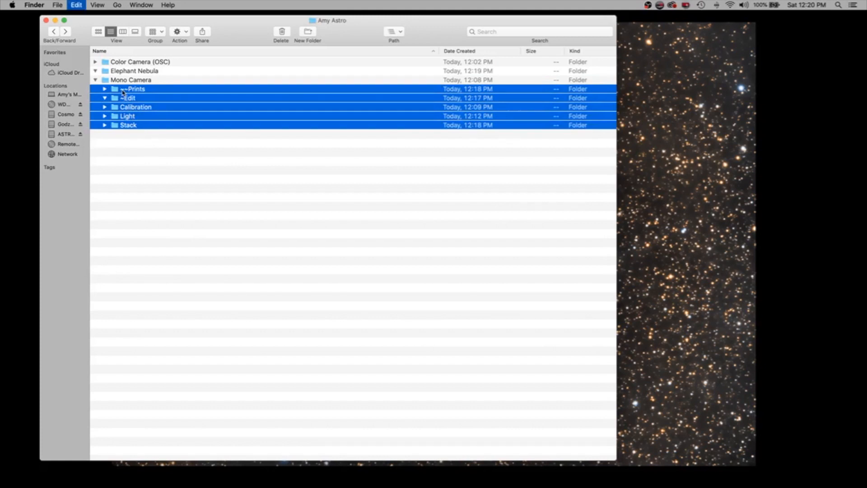
{"action": "left_click", "coordinate": [130, 72]}
{"action": "double_click", "coordinate": [130, 72]}
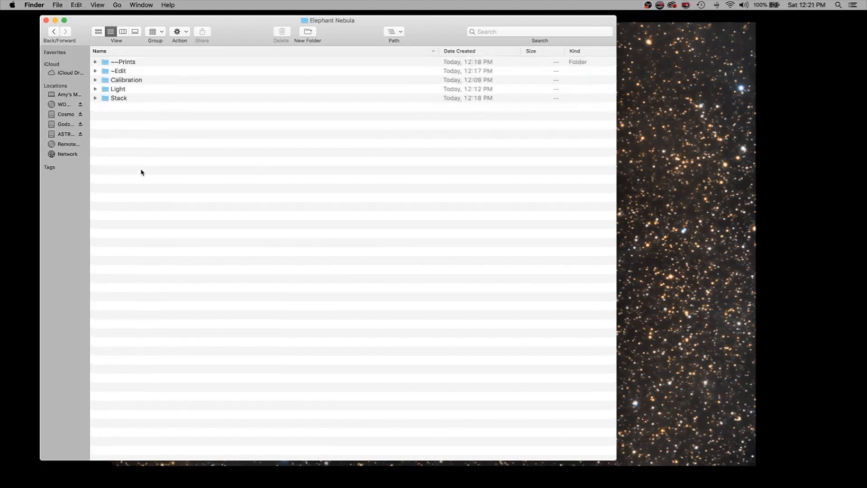
Expand Calibration and its Flat folder, and move Flat_Blue, Flat_Blue_Cal, Flat_Green and Flat_Green_Cal to the Trash
{"action": "left_click", "coordinate": [95, 80]}
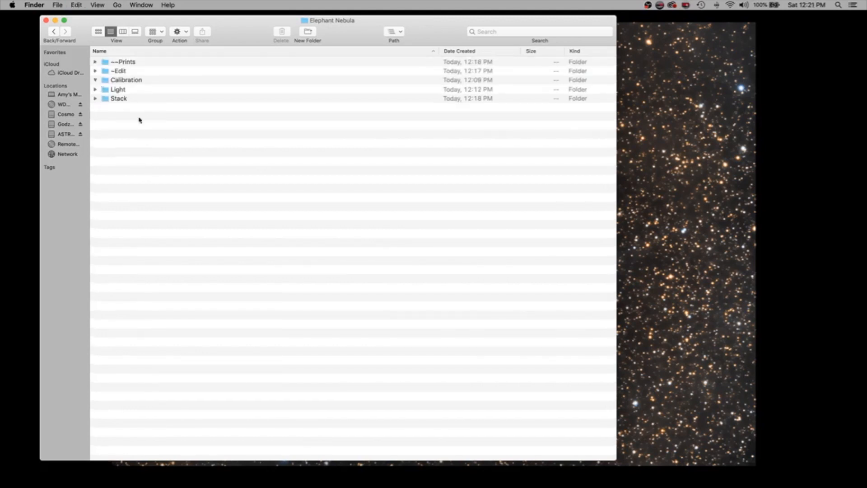
{"action": "left_click", "coordinate": [104, 108]}
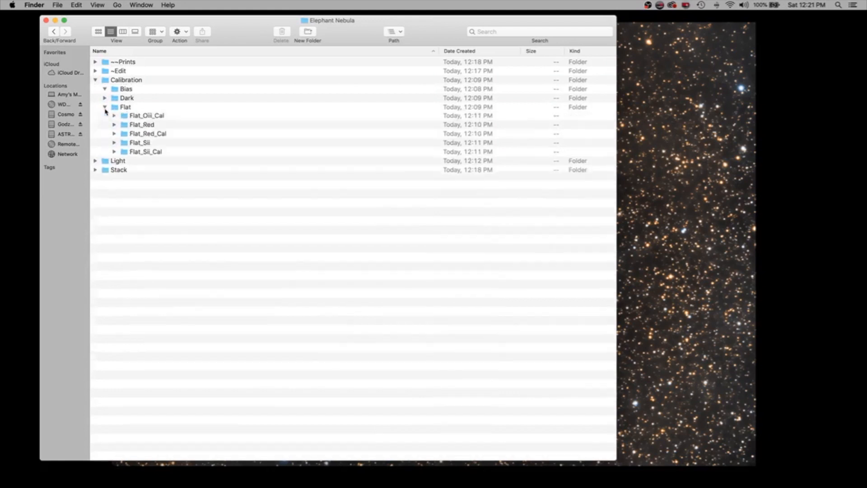
{"action": "left_click", "coordinate": [183, 118]}
{"action": "left_click_drag", "start_coordinate": [184, 119], "coordinate": [181, 144]}
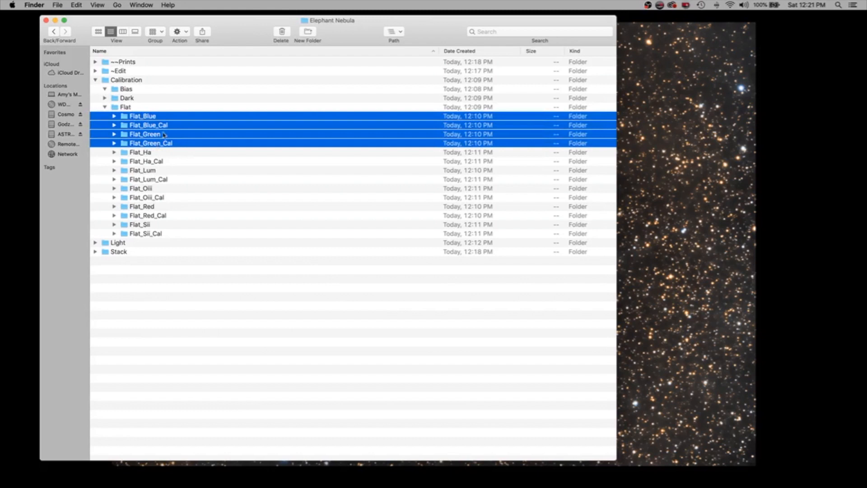
{"action": "right_click", "coordinate": [167, 130]}
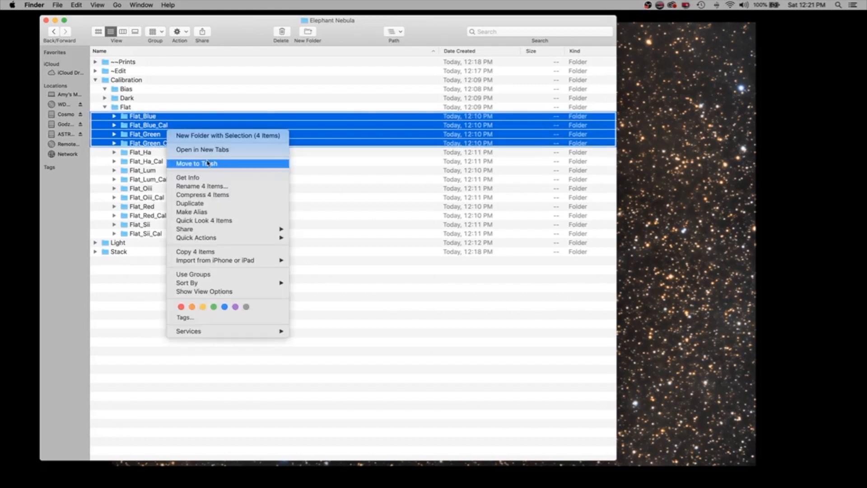
{"action": "left_click", "coordinate": [203, 164]}
Move Flat_Lum, Flat_Lum_Cal, Flat_Red and Flat_Red_Cal to the Trash and collapse the Flat folder
{"action": "left_click", "coordinate": [171, 135]}
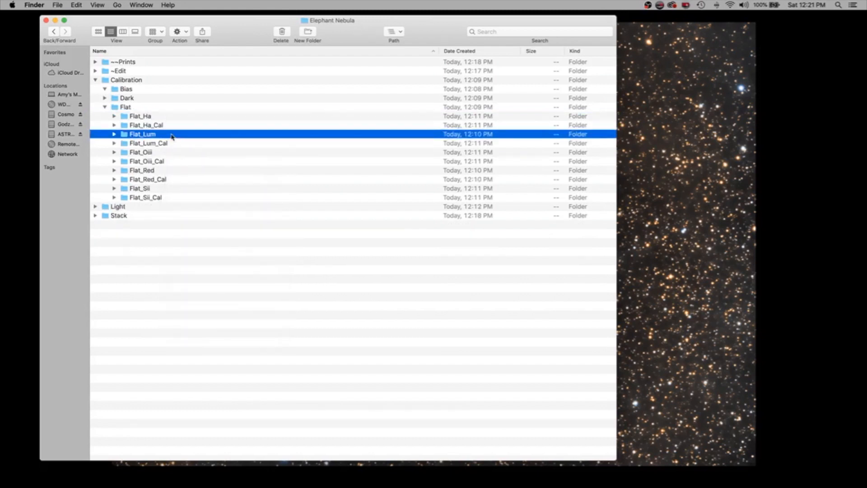
{"action": "left_click", "coordinate": [171, 143], "text": "shift"}
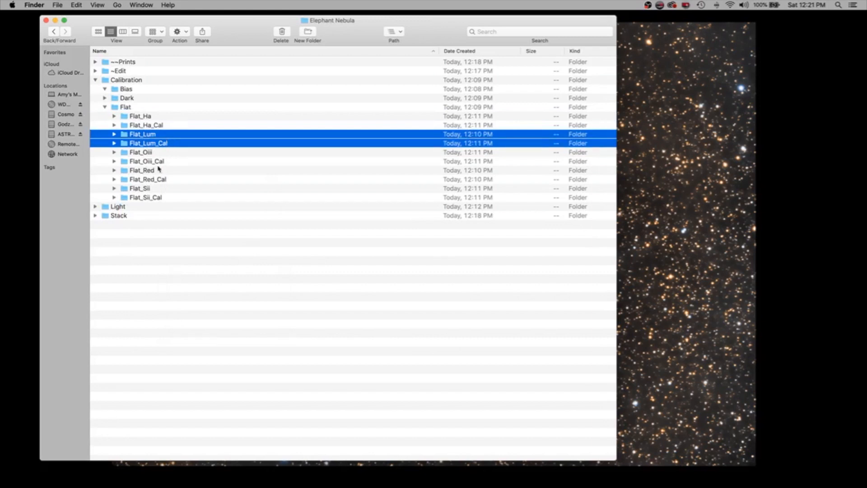
{"action": "left_click", "coordinate": [149, 180], "text": "super"}
{"action": "left_click", "coordinate": [151, 171], "text": "super"}
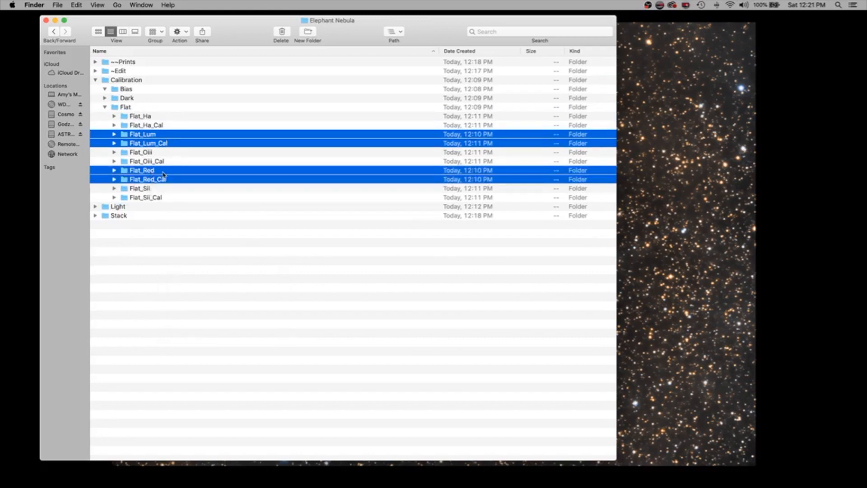
{"action": "right_click", "coordinate": [162, 172]}
{"action": "left_click", "coordinate": [176, 226]}
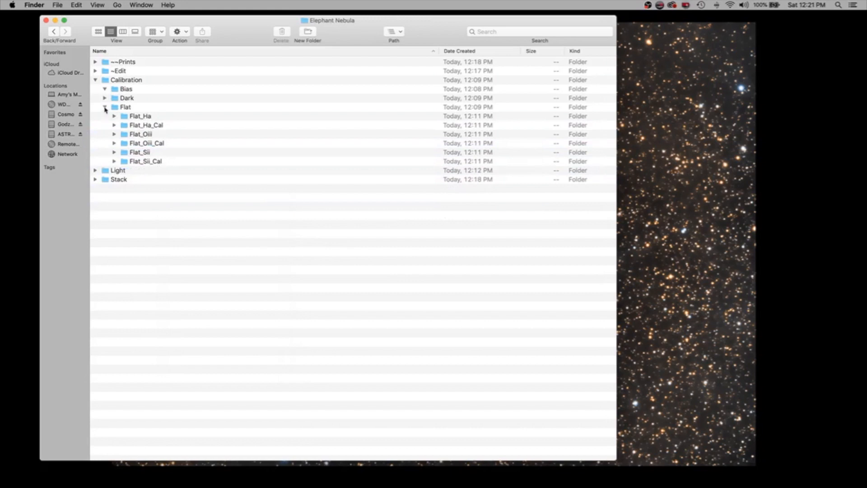
{"action": "left_click", "coordinate": [104, 107]}
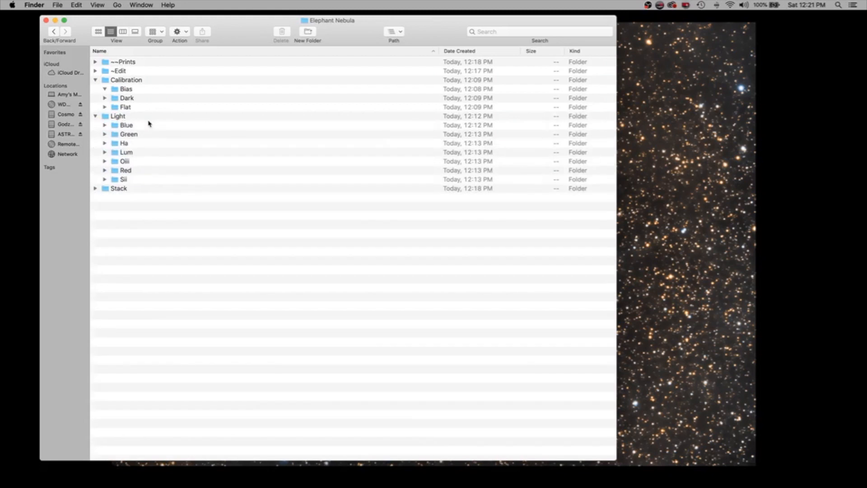
Move the Blue, Green, Lum and Red folders inside Light to the Trash
{"action": "left_click", "coordinate": [131, 126]}
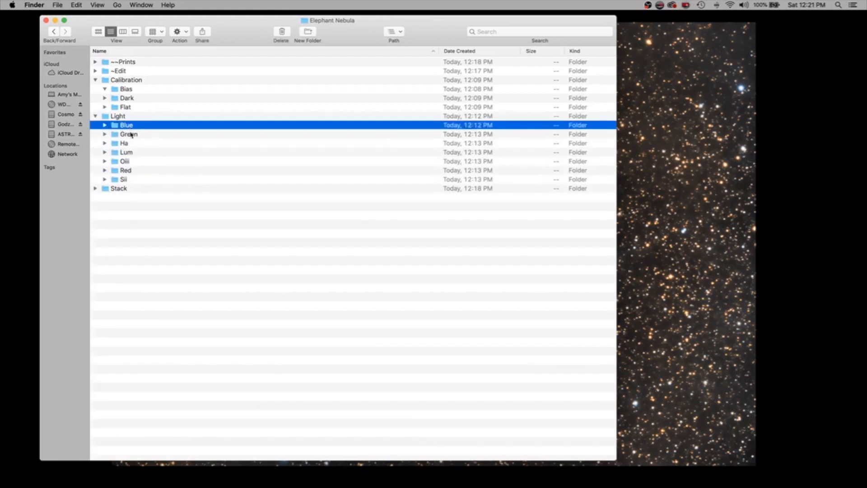
{"action": "left_click", "coordinate": [129, 136], "text": "super"}
{"action": "left_click", "coordinate": [131, 153], "text": "super"}
{"action": "left_click", "coordinate": [134, 172], "text": "super"}
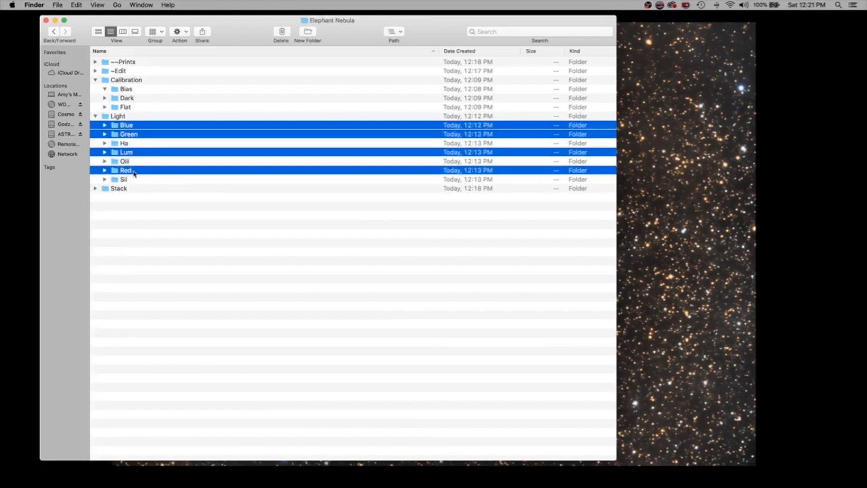
{"action": "right_click", "coordinate": [134, 172]}
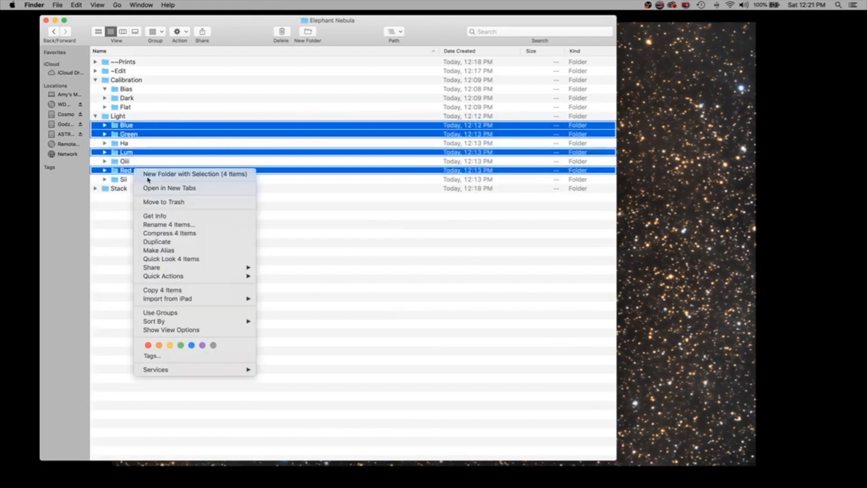
{"action": "left_click", "coordinate": [160, 204]}
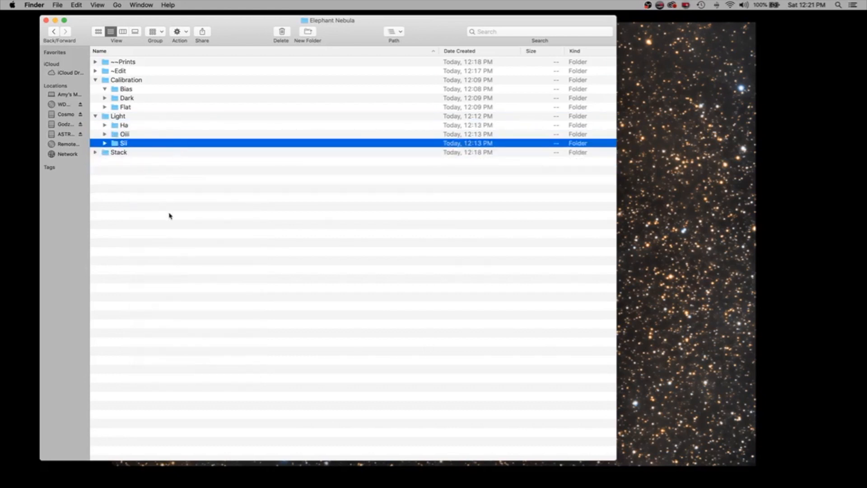
Shift the Elephant Nebula window aside and open a second Finder window for the IC 1396 Elephant Trunk Nebula folder
{"action": "left_click_drag", "start_coordinate": [363, 35], "coordinate": [337, 30]}
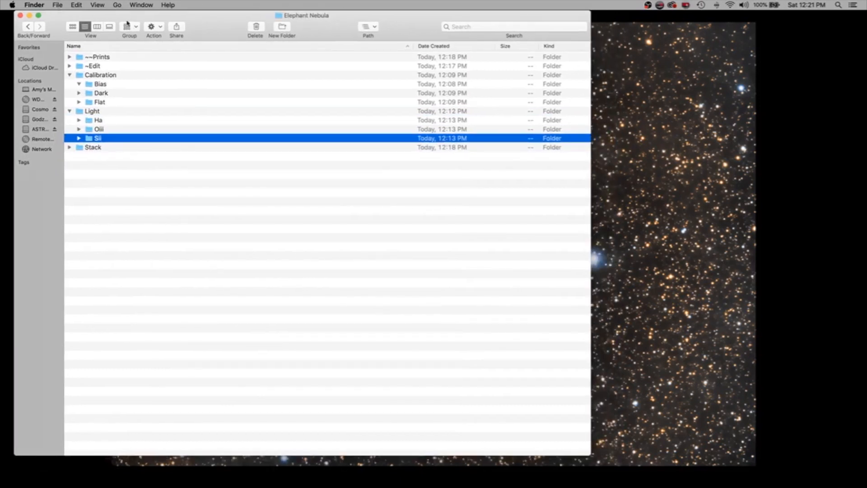
{"action": "left_click", "coordinate": [57, 5]}
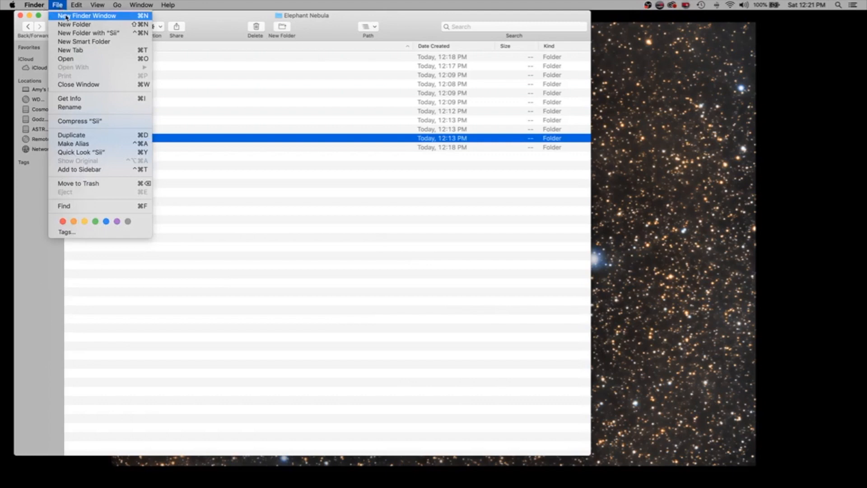
{"action": "left_click", "coordinate": [66, 17]}
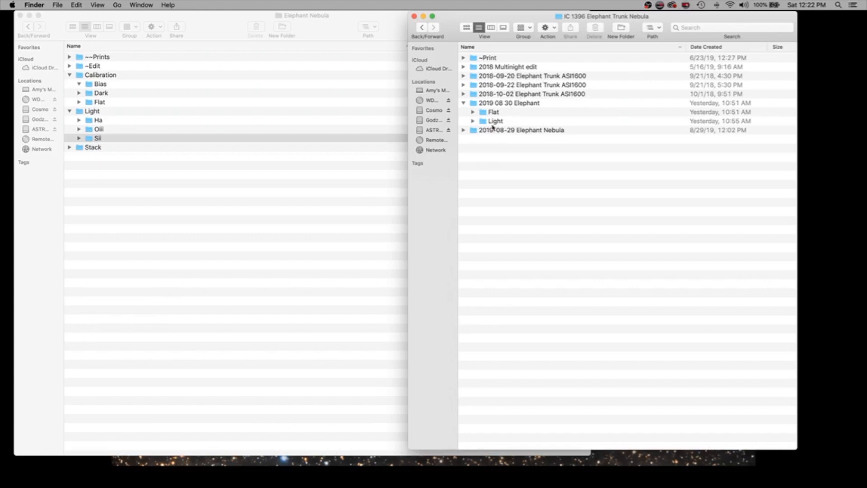
Review the raw light files in the Ha_0Raw, OIII_0Raw and SII_0Raw folders of 2019 08 30 Elephant
{"action": "left_click", "coordinate": [506, 102]}
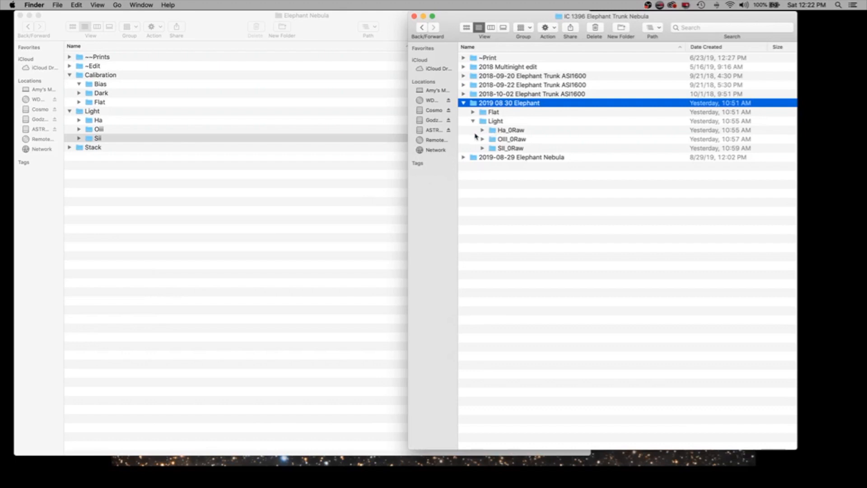
{"action": "left_click", "coordinate": [482, 129]}
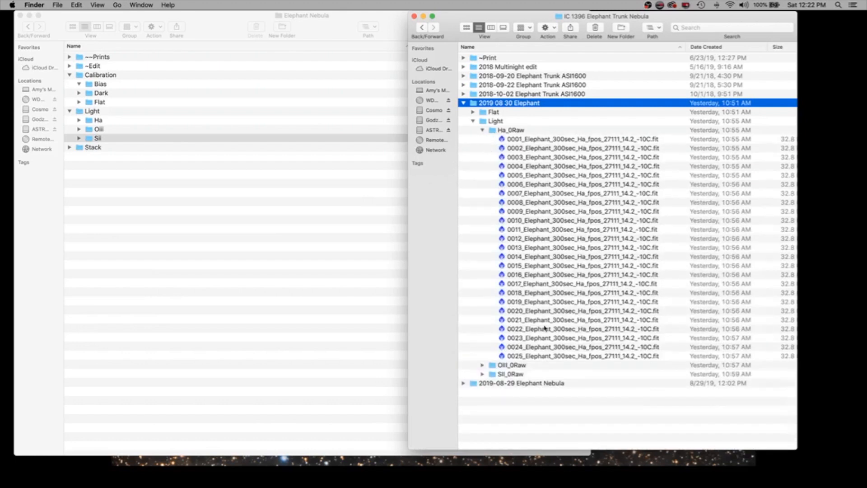
{"action": "left_click", "coordinate": [482, 365]}
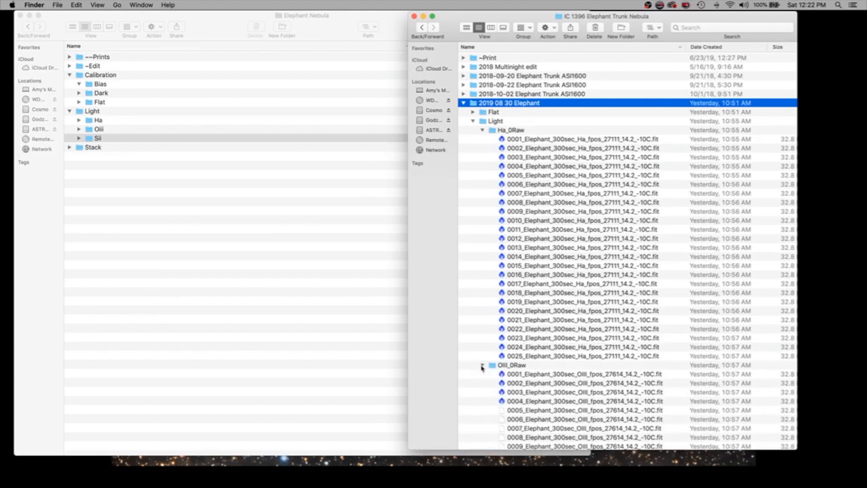
{"action": "scroll", "coordinate": [482, 368], "scroll_direction": "down", "scroll_amount": 10}
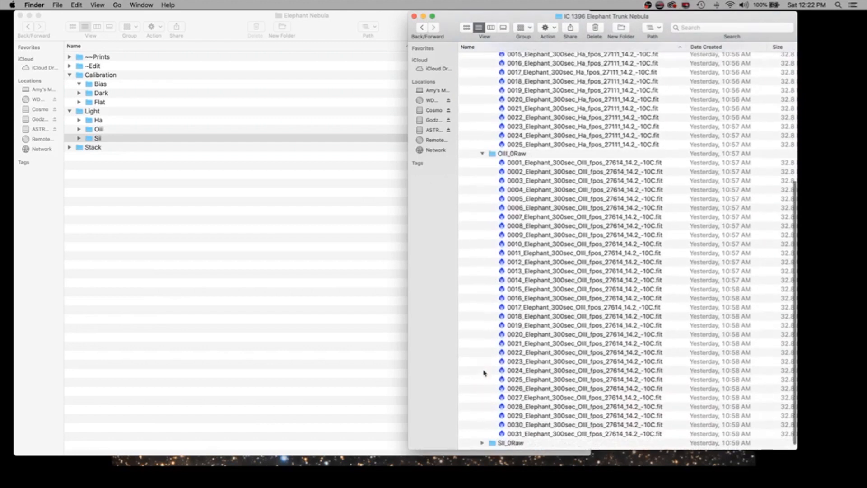
{"action": "left_click", "coordinate": [482, 436]}
{"action": "scroll", "coordinate": [545, 397], "scroll_direction": "down", "scroll_amount": 5}
{"action": "scroll", "coordinate": [545, 397], "scroll_direction": "down", "scroll_amount": 2}
{"action": "scroll", "coordinate": [537, 316], "scroll_direction": "up", "scroll_amount": 10}
{"action": "scroll", "coordinate": [534, 251], "scroll_direction": "up", "scroll_amount": 2}
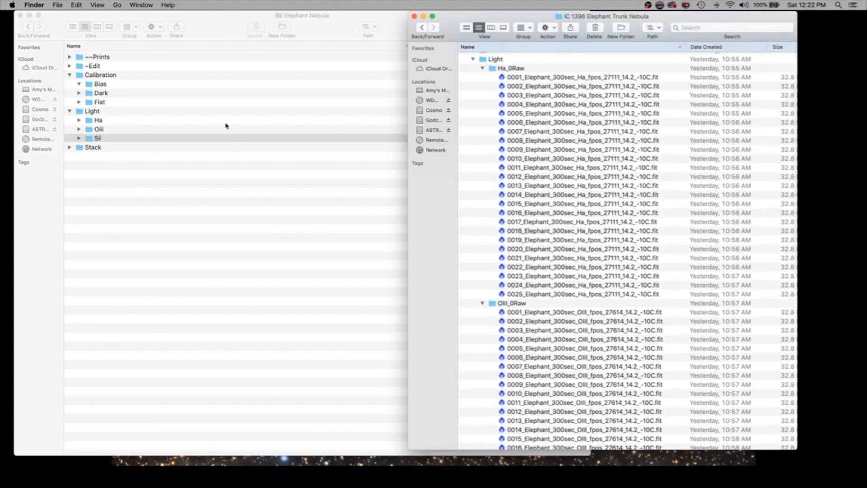
Copy the Ha .fit files 0001 to 0025 from the 2019 08 30 Elephant lights into the Elephant Nebula project's Ha_0Raw folder
{"action": "left_click", "coordinate": [78, 121]}
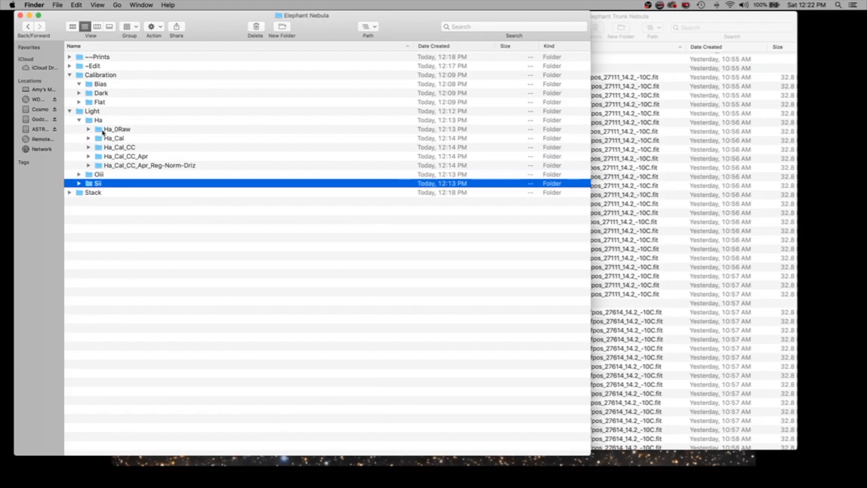
{"action": "left_click", "coordinate": [103, 131]}
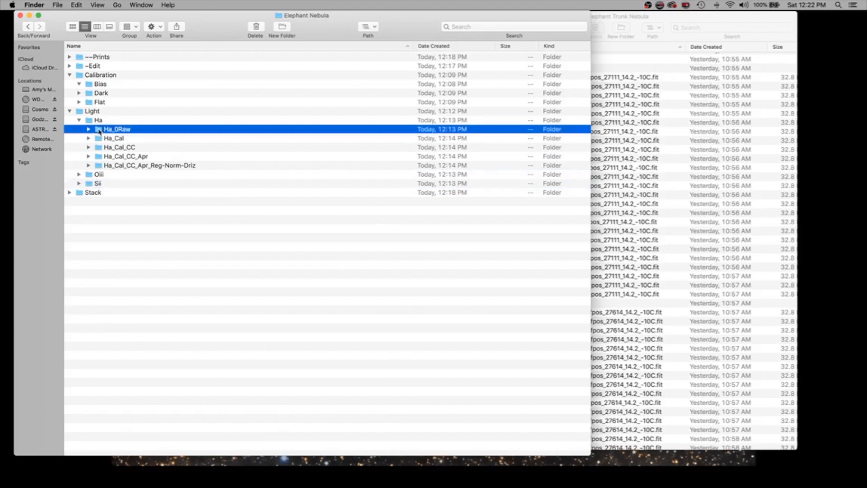
{"action": "double_click", "coordinate": [99, 130]}
{"action": "left_click", "coordinate": [654, 19]}
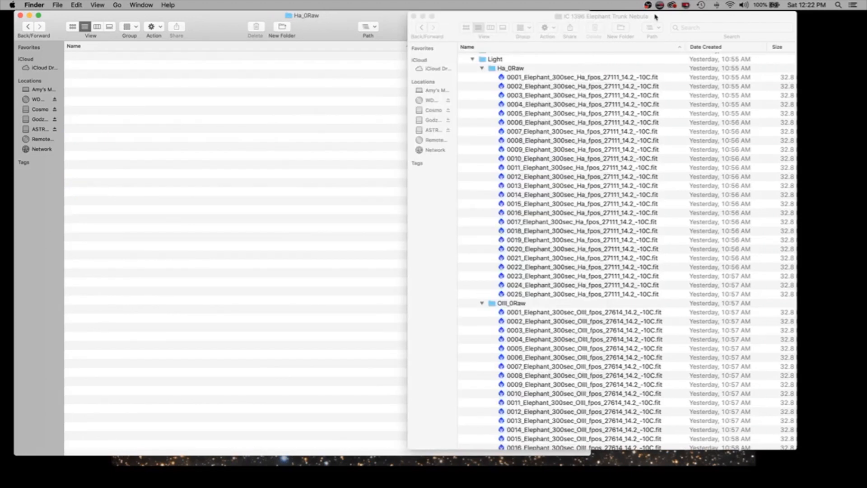
{"action": "left_click_drag", "start_coordinate": [675, 83], "coordinate": [668, 298]}
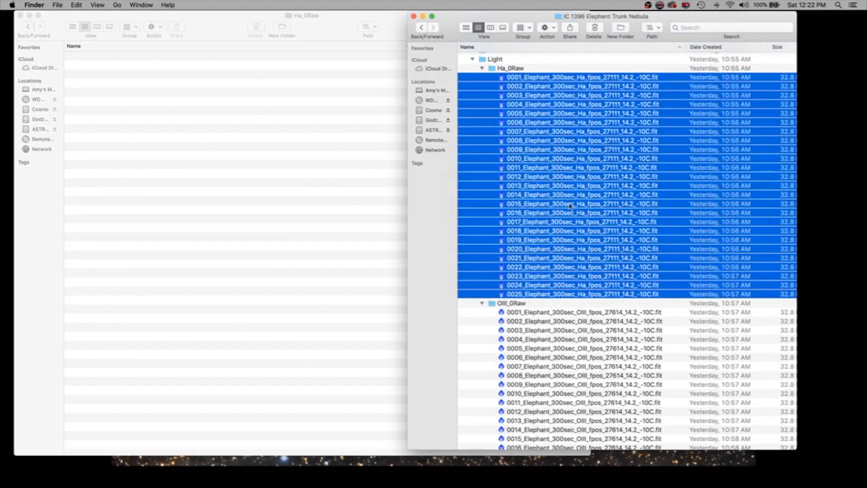
{"action": "left_click_drag", "start_coordinate": [169, 218], "coordinate": [174, 223]}
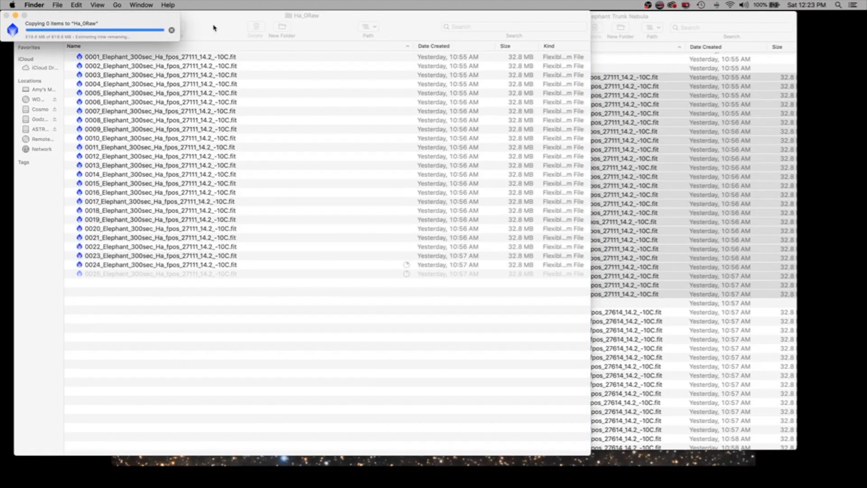
Return to the Elephant Nebula project folder and expand Ha_0Raw under Light and Flat under Calibration
{"action": "key", "text": "super+bracketleft"}
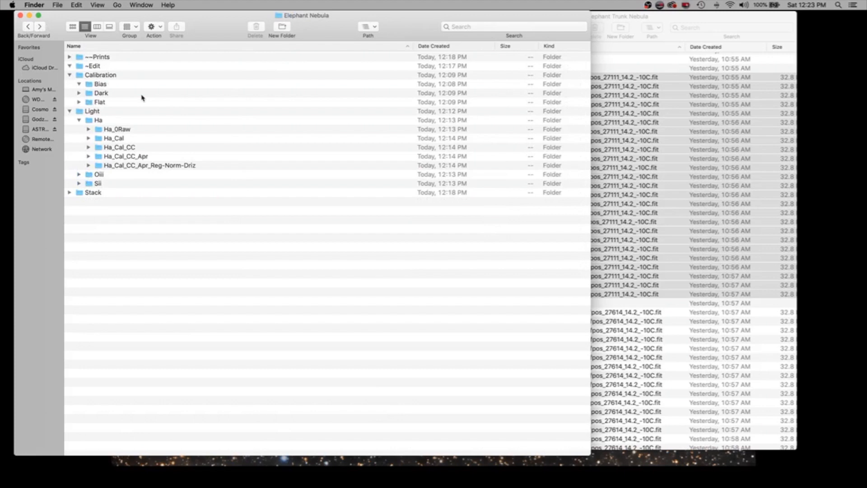
{"action": "left_click", "coordinate": [89, 130]}
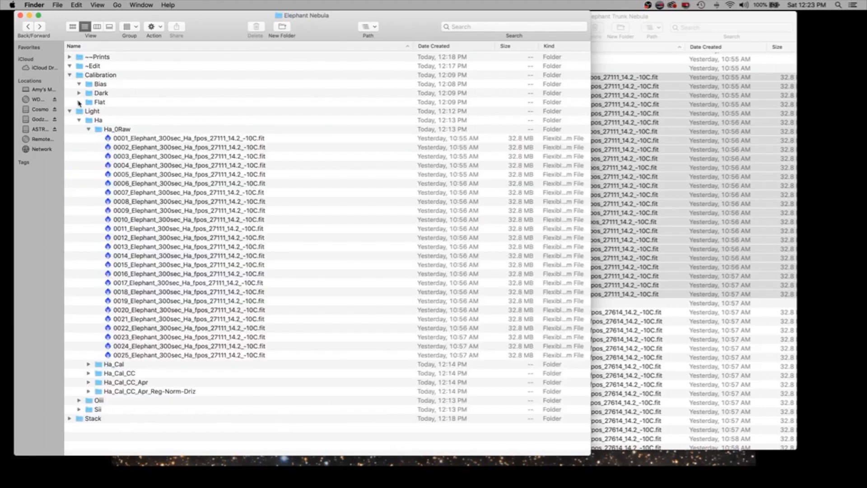
{"action": "left_click", "coordinate": [80, 102]}
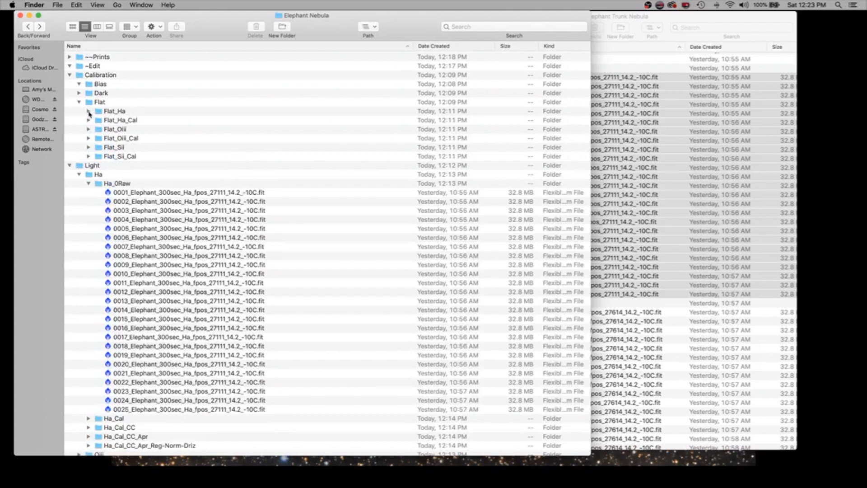
Copy the Ha flat .fit files 0001 to 0040 from 2019 08 30 Elephant into the project's Flat_Ha folder, then collapse Flat_Ha and Ha_0Raw
{"action": "left_click", "coordinate": [596, 37]}
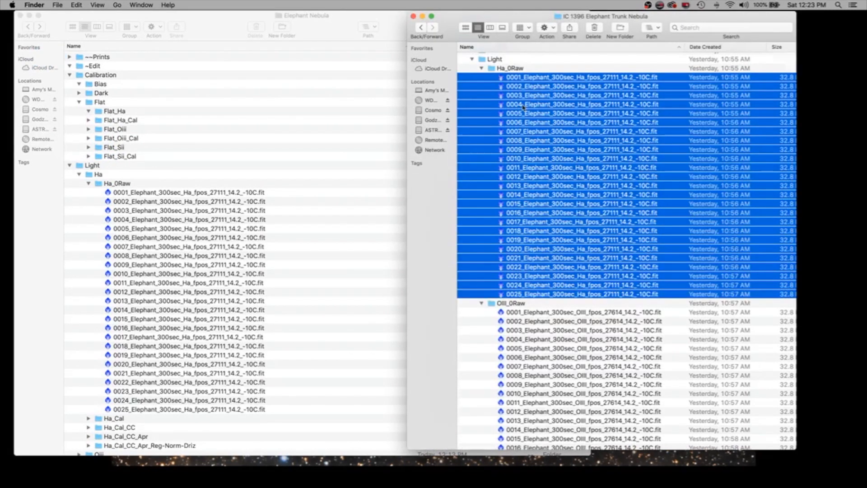
{"action": "left_click", "coordinate": [472, 59]}
{"action": "left_click", "coordinate": [472, 112]}
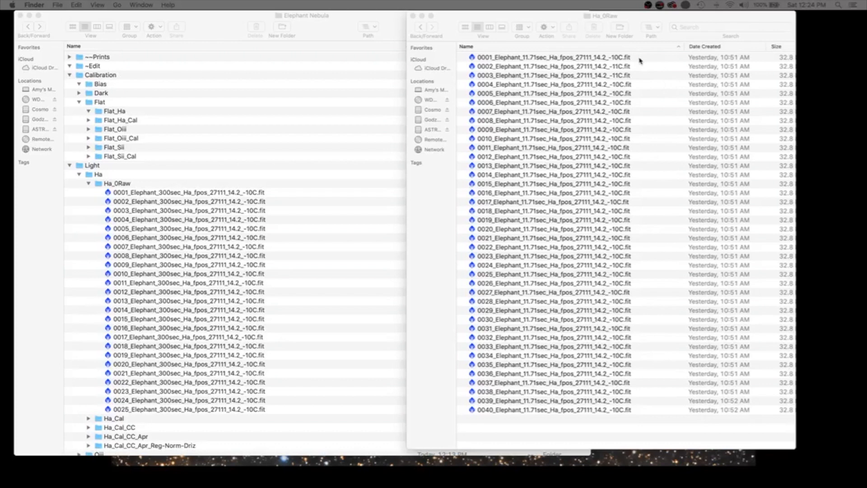
{"action": "left_click_drag", "start_coordinate": [648, 433], "coordinate": [601, 55]}
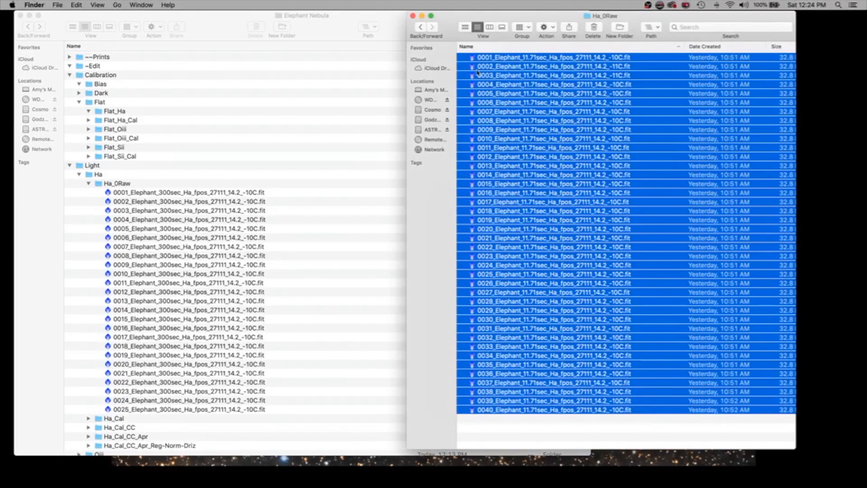
{"action": "left_click_drag", "start_coordinate": [486, 62], "coordinate": [117, 114]}
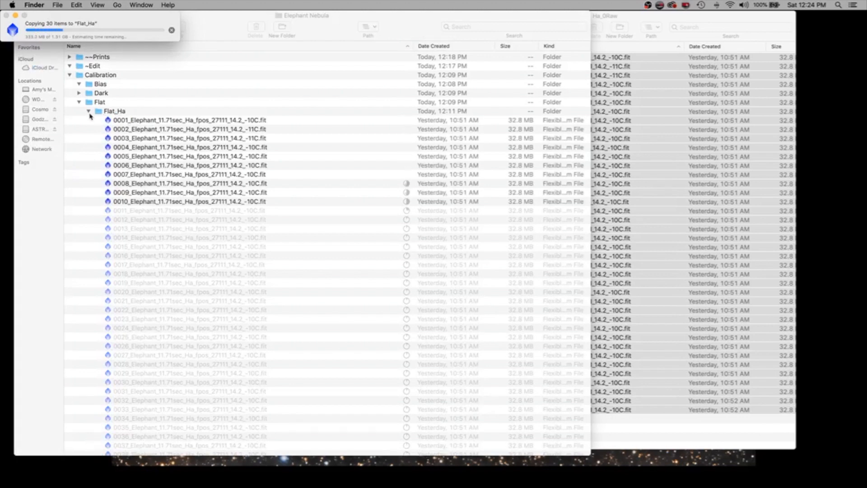
{"action": "left_click", "coordinate": [88, 111]}
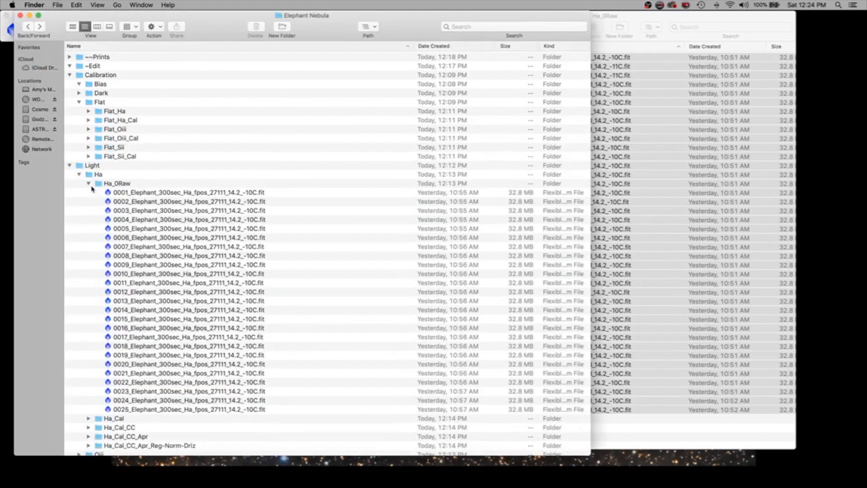
{"action": "left_click", "coordinate": [89, 183]}
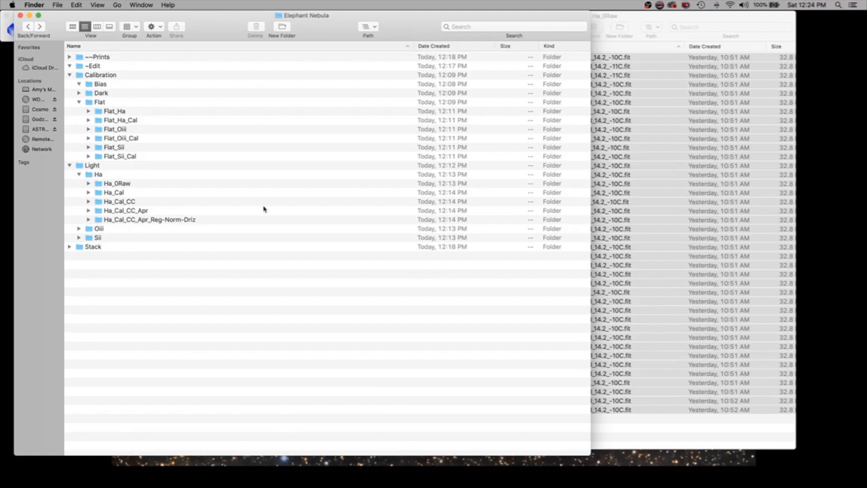
Return the source window to the IC 1396 Elephant Trunk Nebula folder and show the Flat subfolders of 2019 08 30 Elephant
{"action": "left_click", "coordinate": [687, 20]}
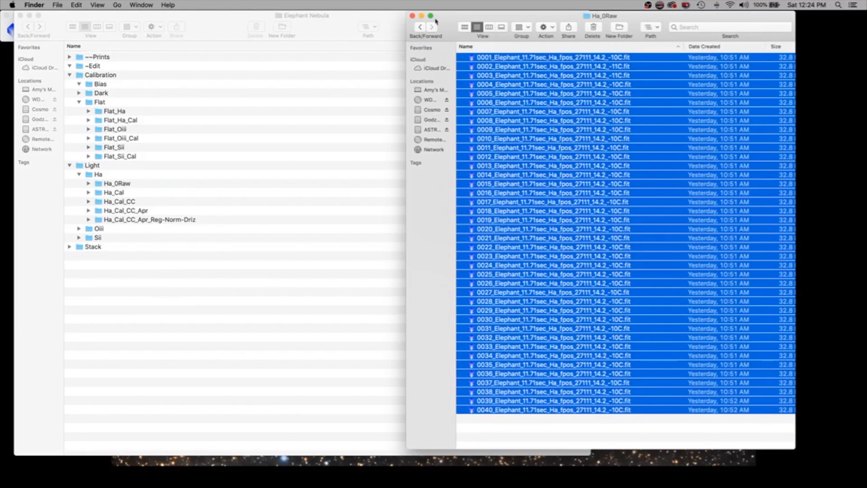
{"action": "left_click", "coordinate": [420, 28]}
{"action": "left_click", "coordinate": [471, 112]}
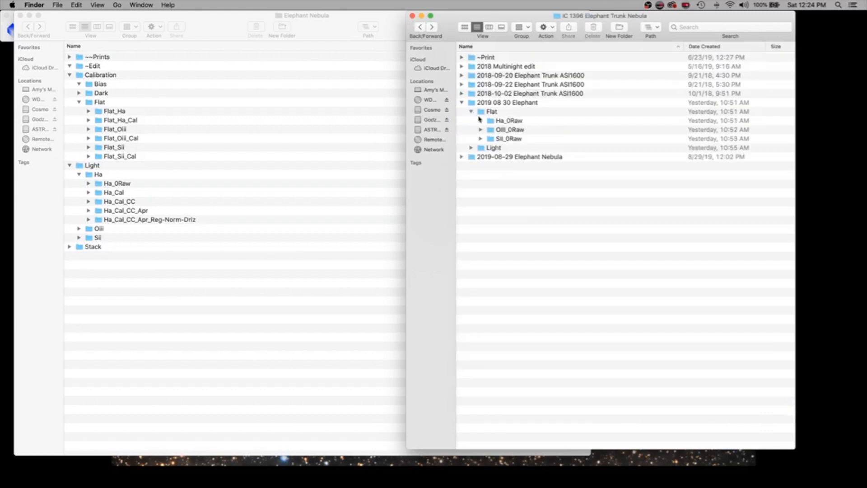